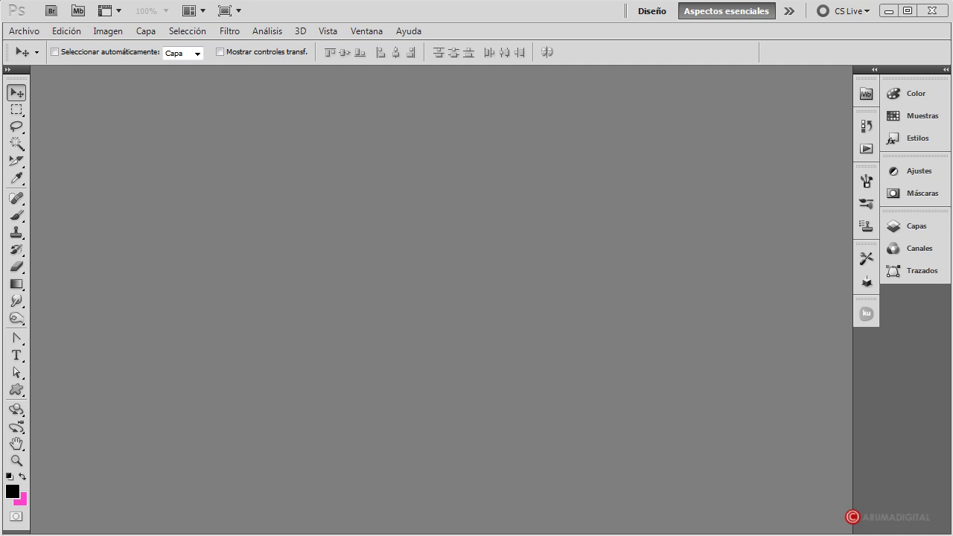
Step: Glance through the 3D menu, then issue File > Nuevo for a new document
click(300, 32)
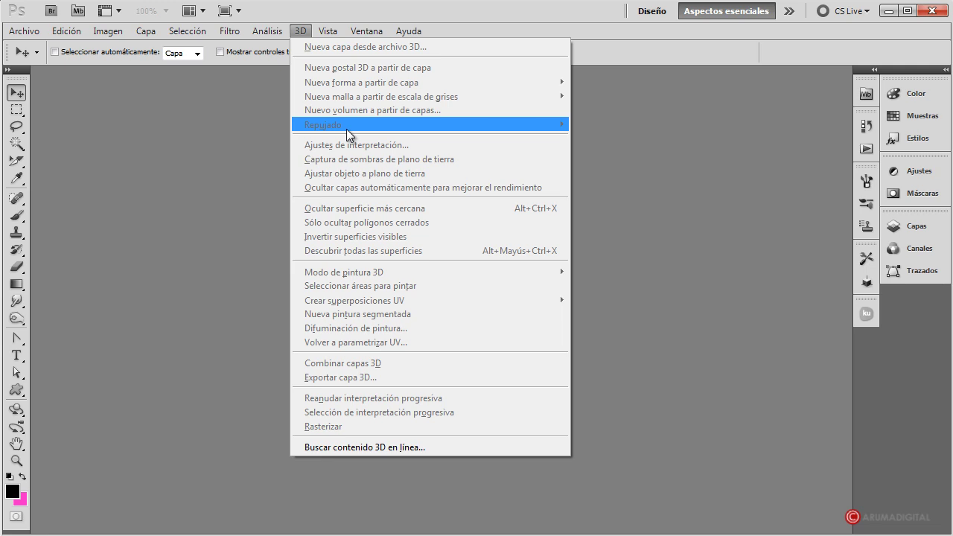
click(420, 31)
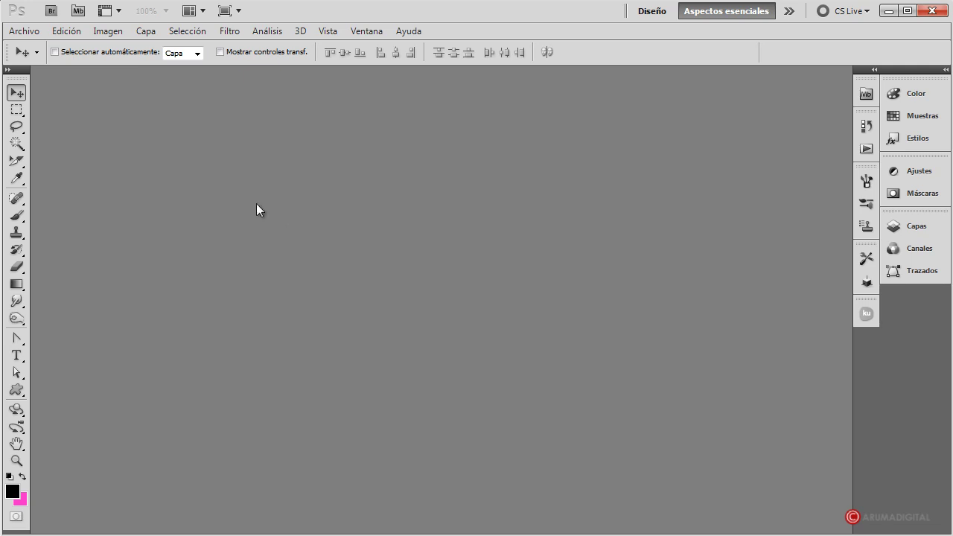
click(24, 31)
Step: Create a 512 × 512 pixel document with a white (Blanco) background
click(24, 45)
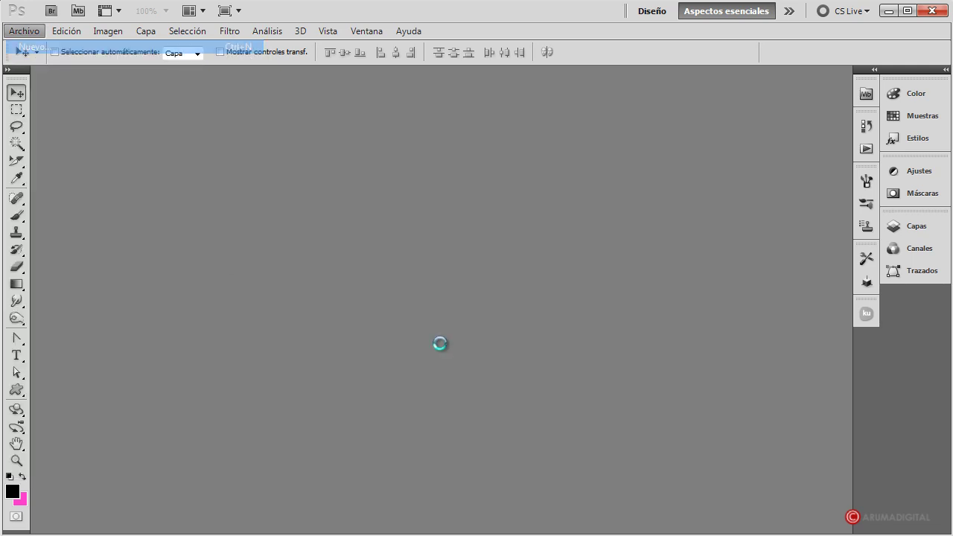
double_click(422, 216)
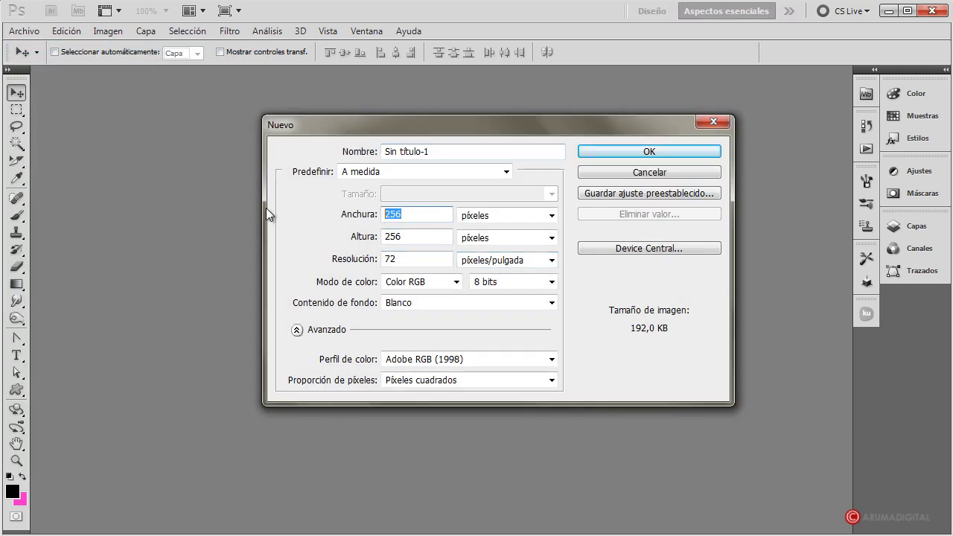
text(512)
double_click(389, 236)
text(512)
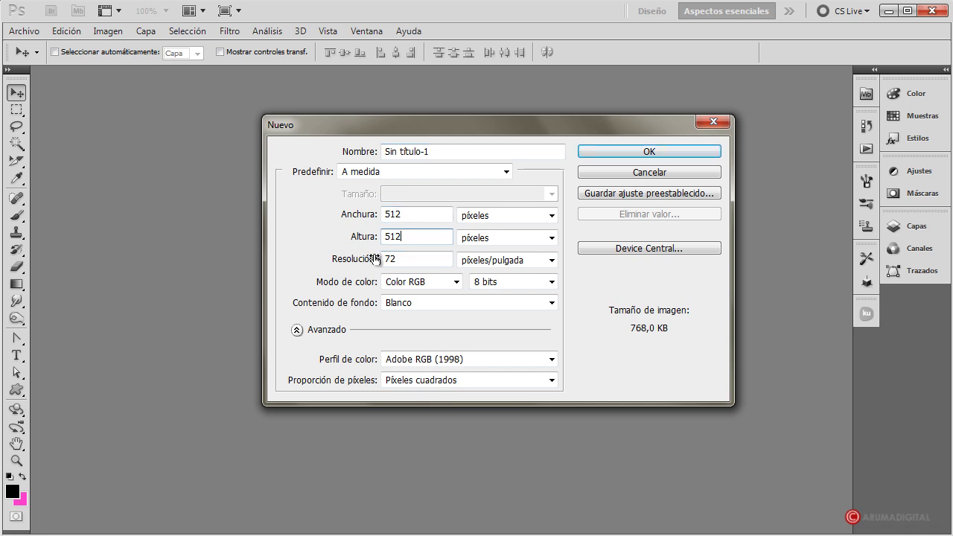
mouse_move(417, 214)
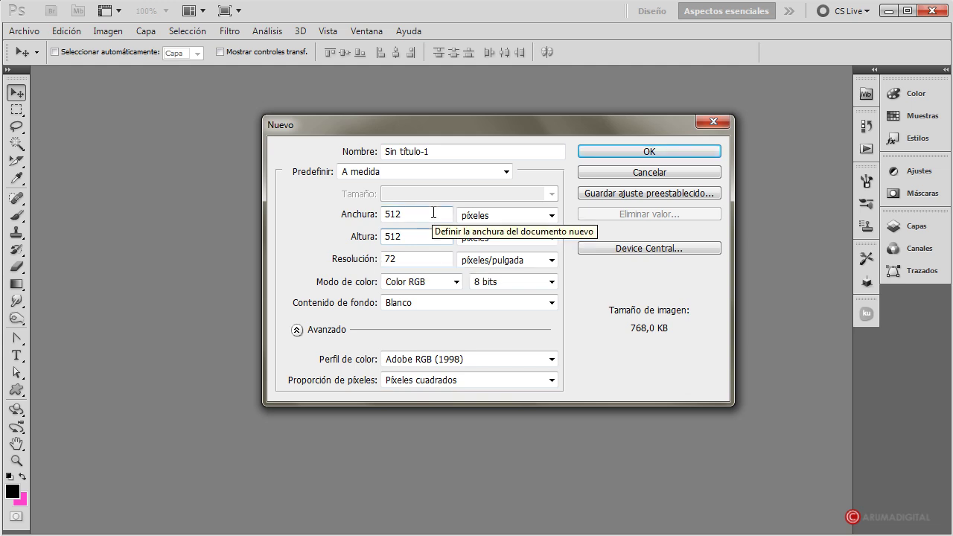
click(678, 154)
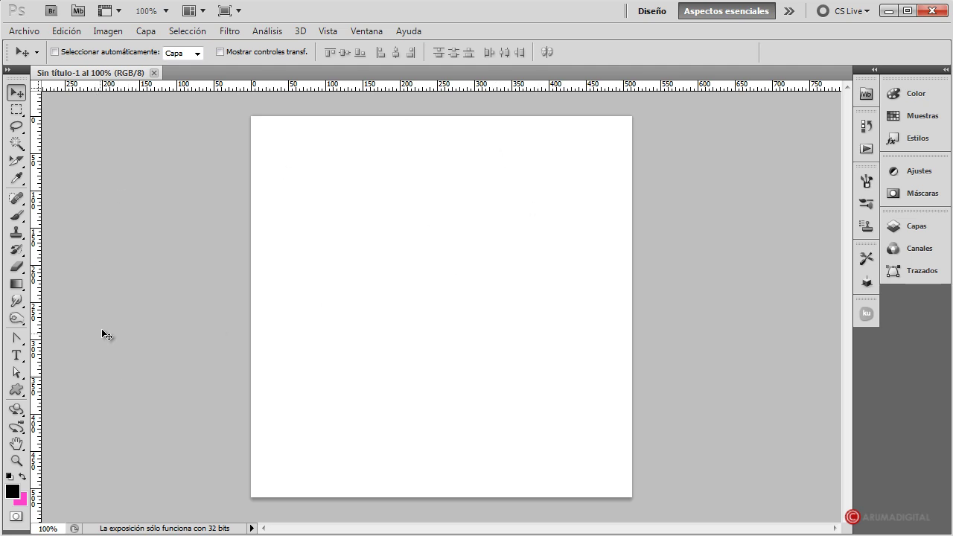
Step: Select the Custom Shape tool from the shape tool flyout
click(16, 391)
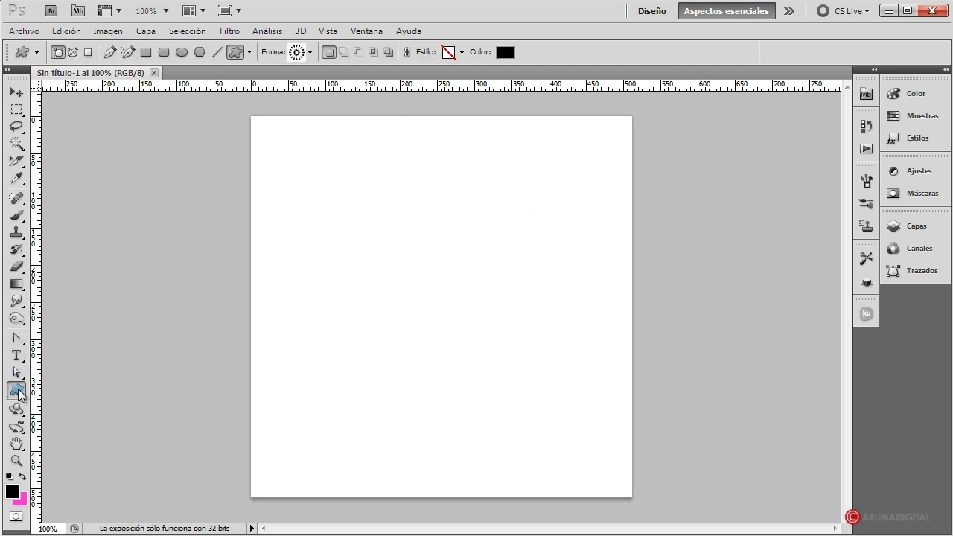
right_click(19, 395)
click(59, 388)
right_click(17, 390)
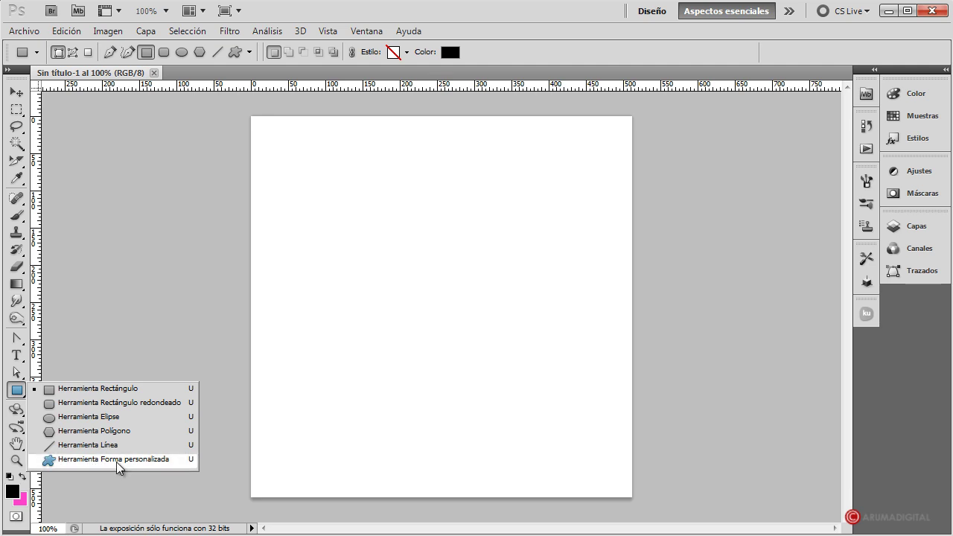
click(117, 461)
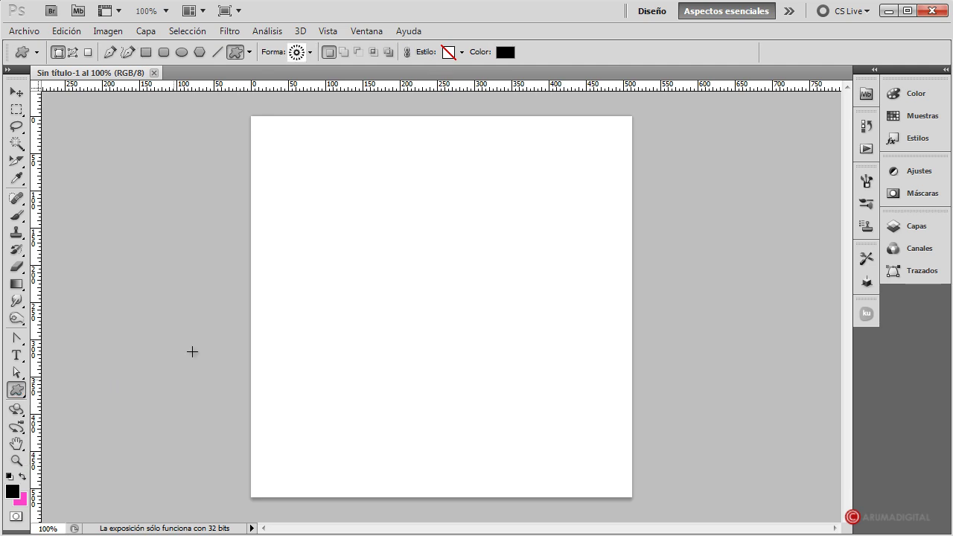
Step: Pick the pointing-hand shape from the custom shape picker
click(309, 52)
drag(365, 94, 364, 117)
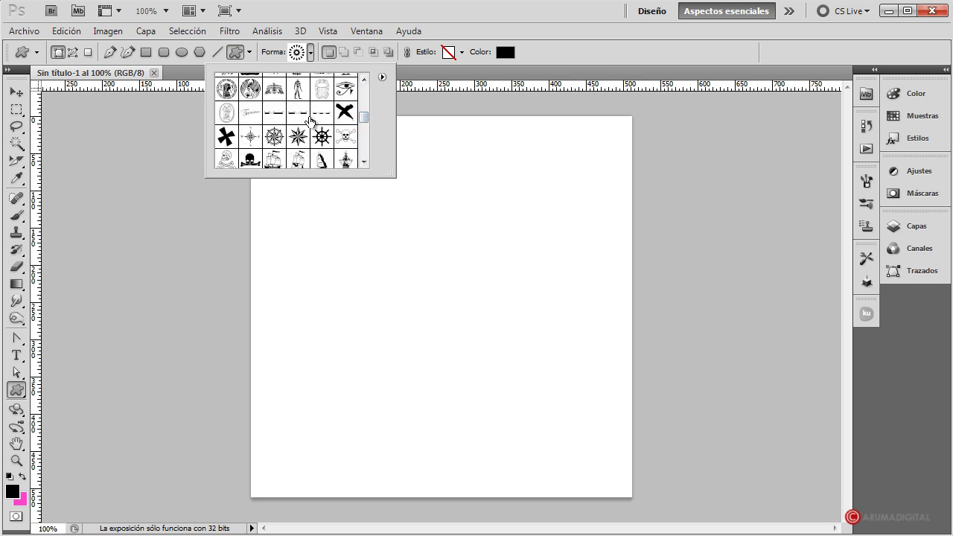
drag(365, 118, 366, 125)
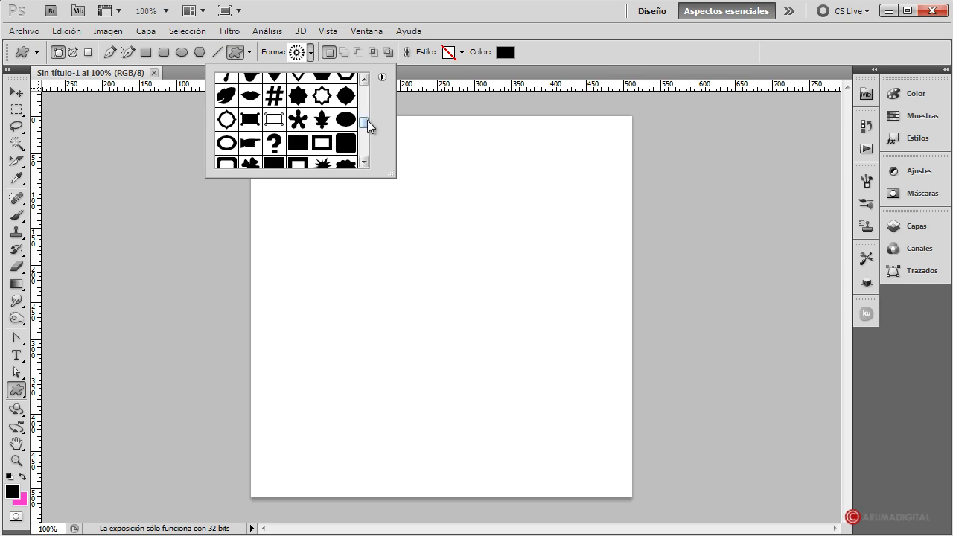
drag(367, 125, 367, 125)
scroll(295, 131, down, 1)
scroll(295, 130, down, 1)
scroll(295, 130, down, 1)
scroll(295, 130, down, 1)
scroll(296, 130, up, 1)
scroll(295, 131, up, 1)
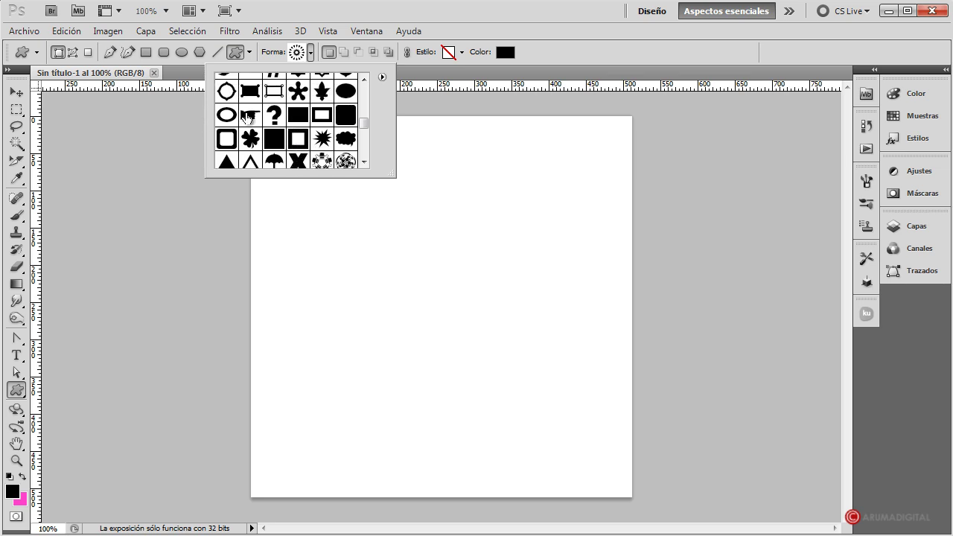
click(249, 117)
Step: Check the shape-set menu without changing it and close the shape picker
click(382, 77)
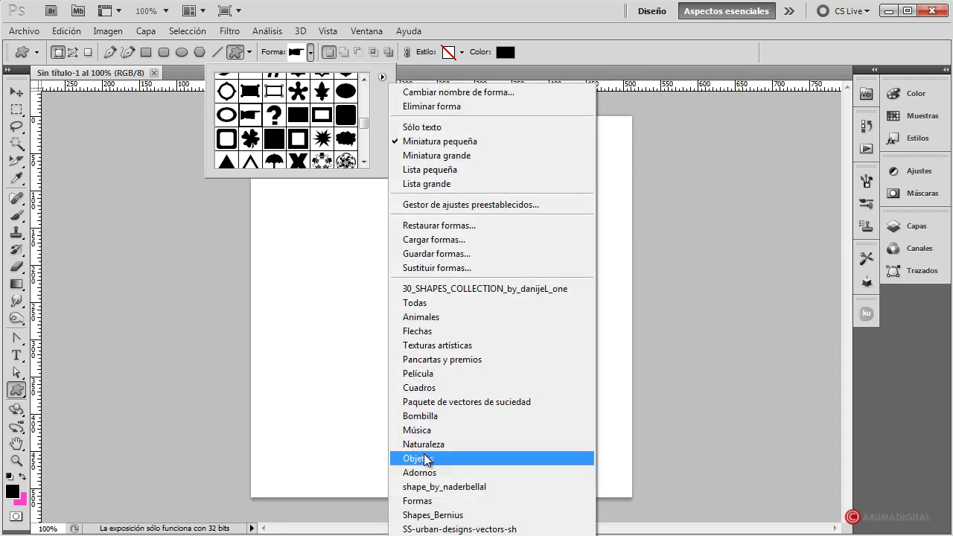
click(385, 73)
click(385, 73)
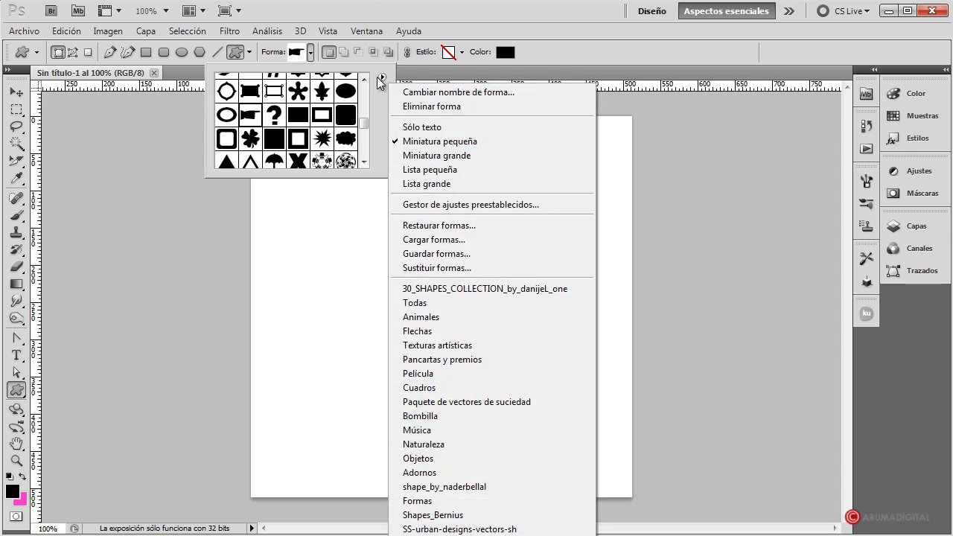
click(381, 78)
click(464, 15)
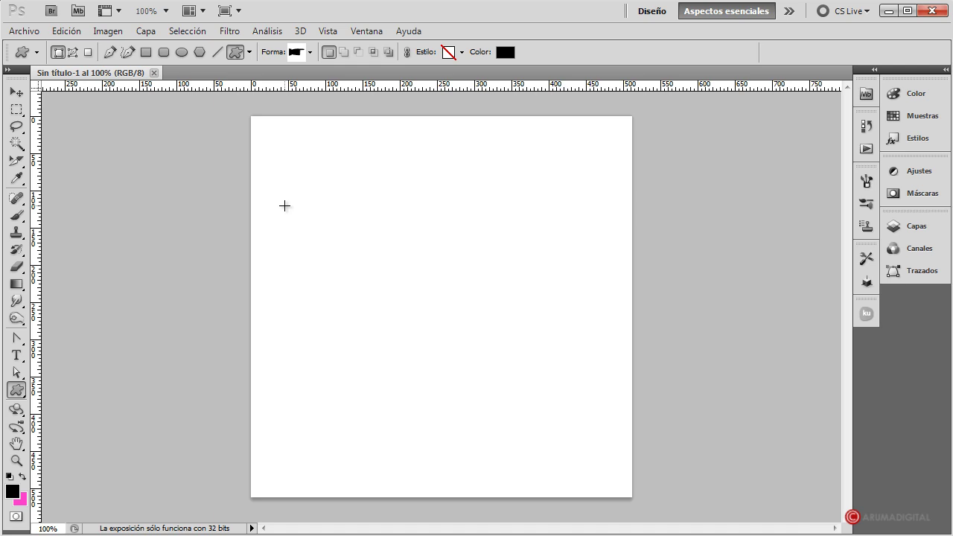
Step: Draw the black pointing hand across the canvas and nudge it slightly lower
mouse_move(298, 200)
mouse_down()
mouse_move(607, 365)
mouse_move(594, 360)
mouse_up()
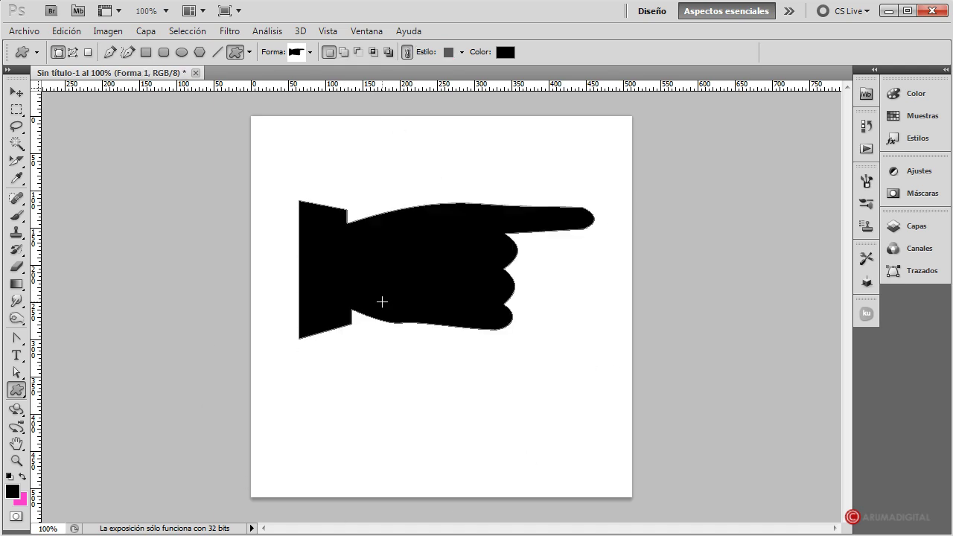
click(16, 92)
drag(419, 260, 426, 285)
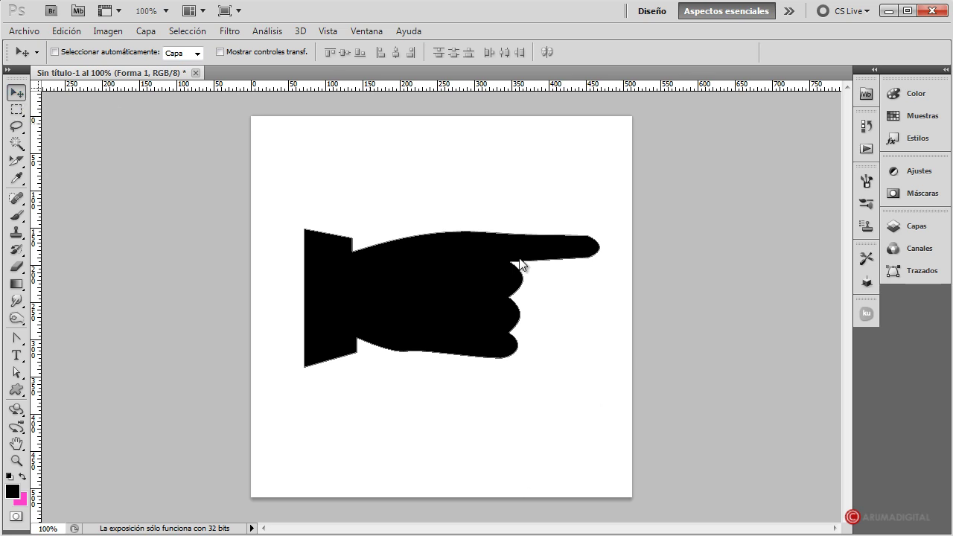
Step: Free-transform the hand path, skewing its right side up and slanting its bottom edge
click(16, 110)
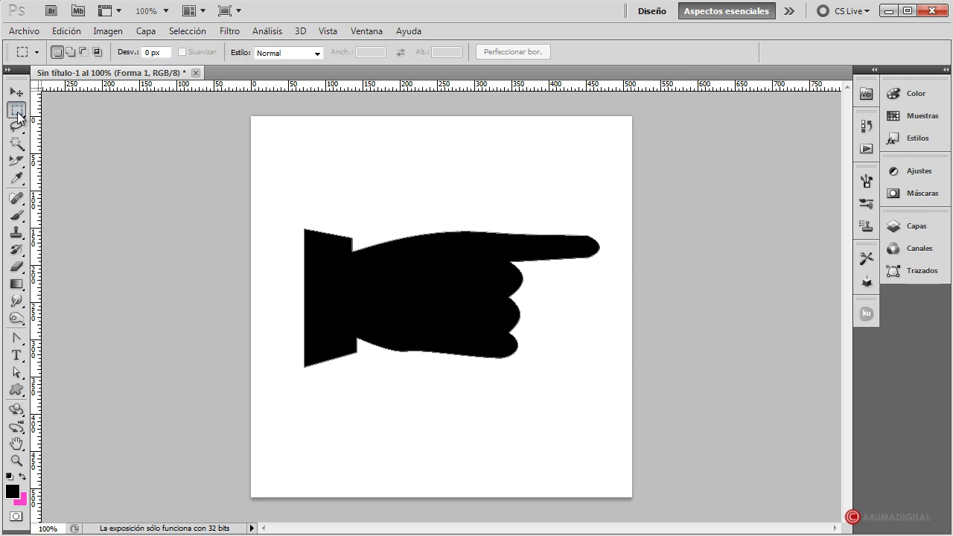
right_click(433, 290)
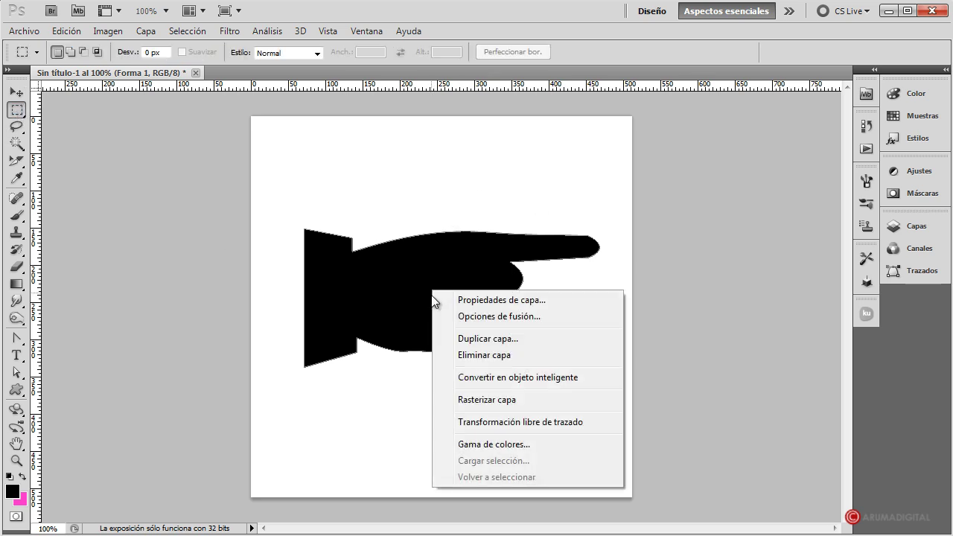
click(506, 423)
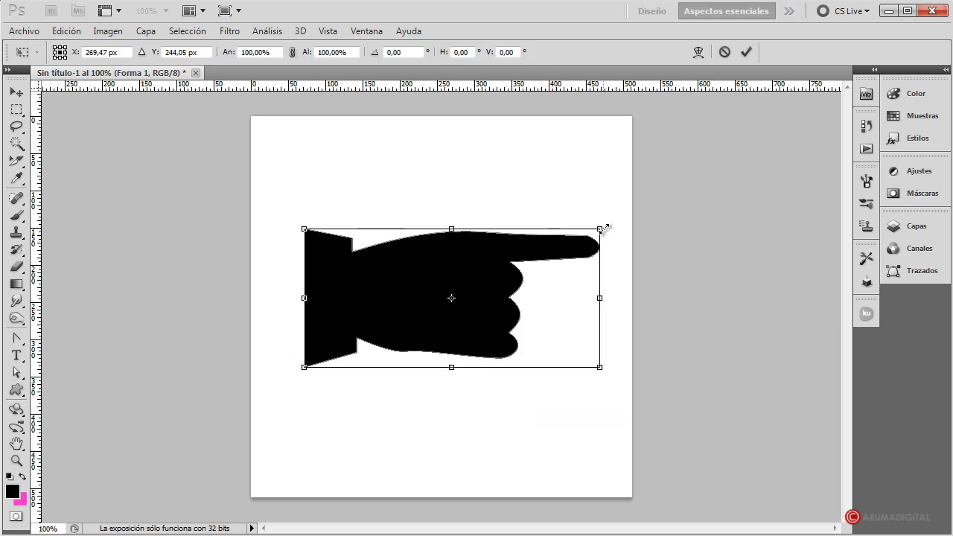
right_click(477, 286)
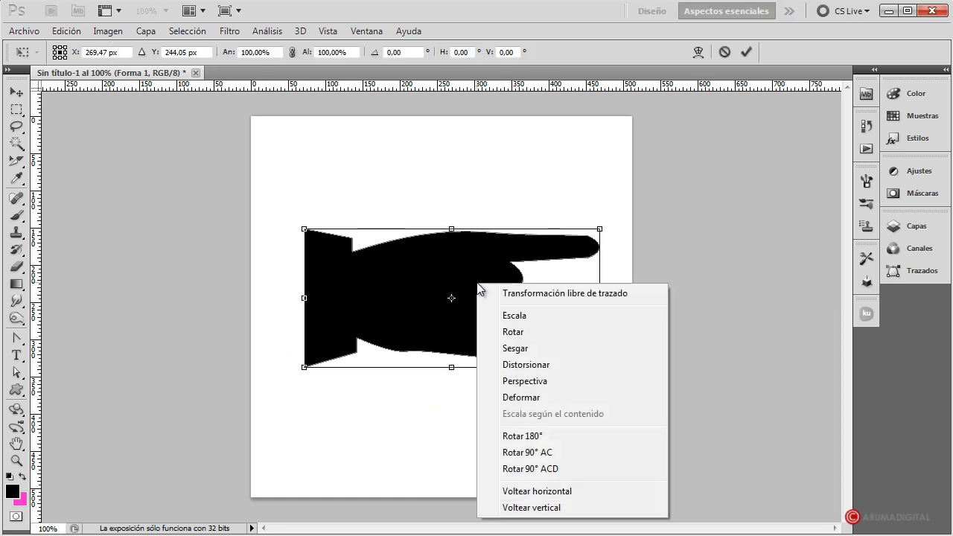
click(514, 348)
drag(600, 298, 604, 235)
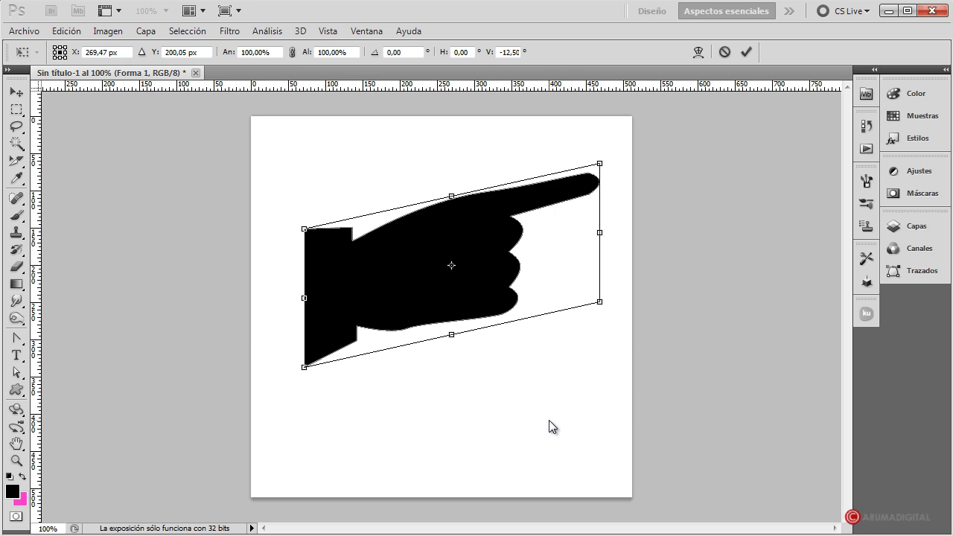
drag(451, 335, 581, 312)
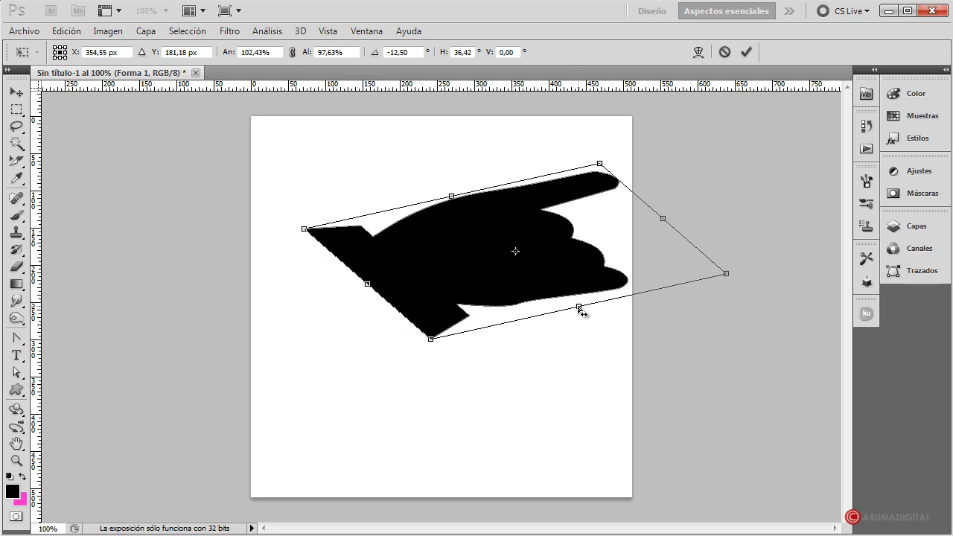
drag(579, 308, 591, 309)
drag(552, 242, 517, 271)
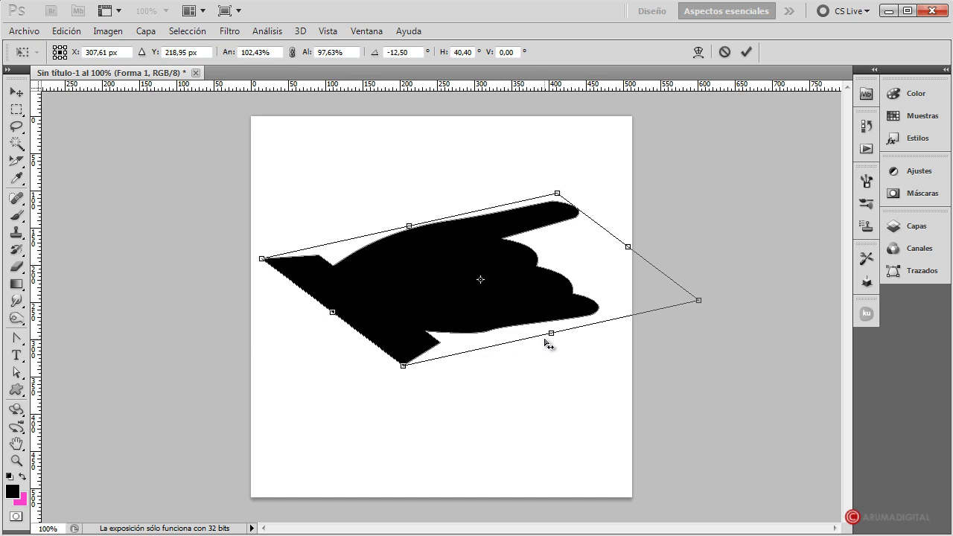
Step: Flatten and narrow the hand by scaling, skew the bottom slightly more, and apply
right_click(557, 328)
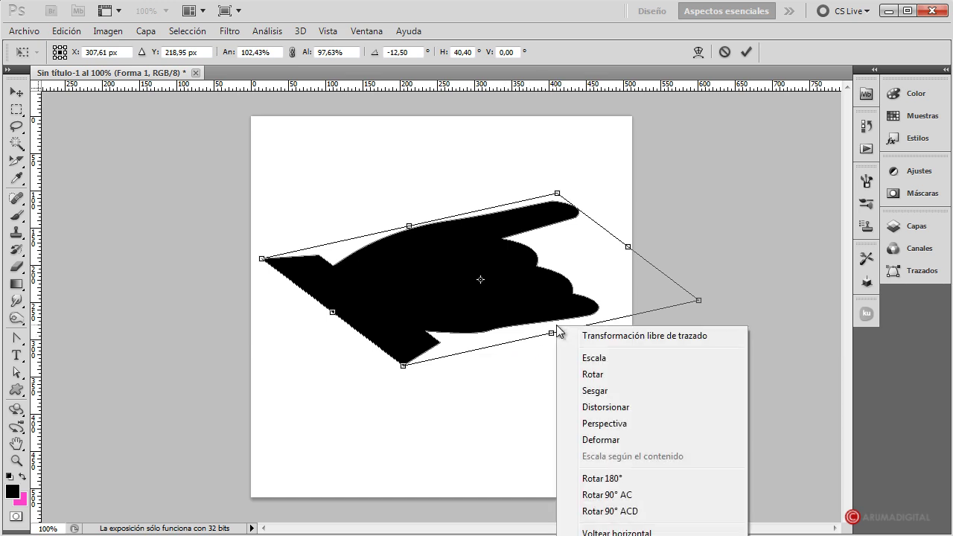
click(589, 358)
mouse_move(553, 333)
mouse_down()
mouse_move(543, 306)
mouse_move(525, 307)
mouse_up()
drag(611, 233, 588, 238)
right_click(456, 277)
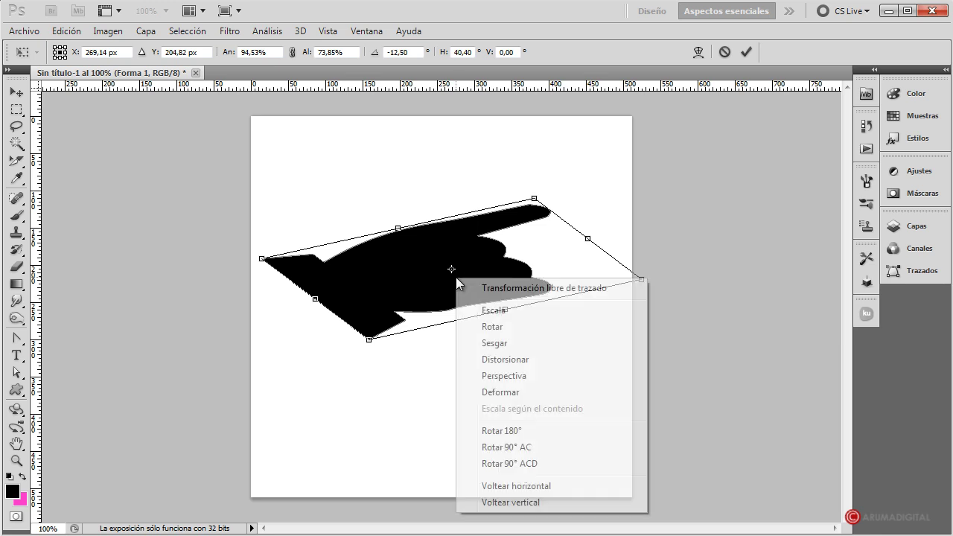
click(495, 343)
drag(506, 311, 527, 312)
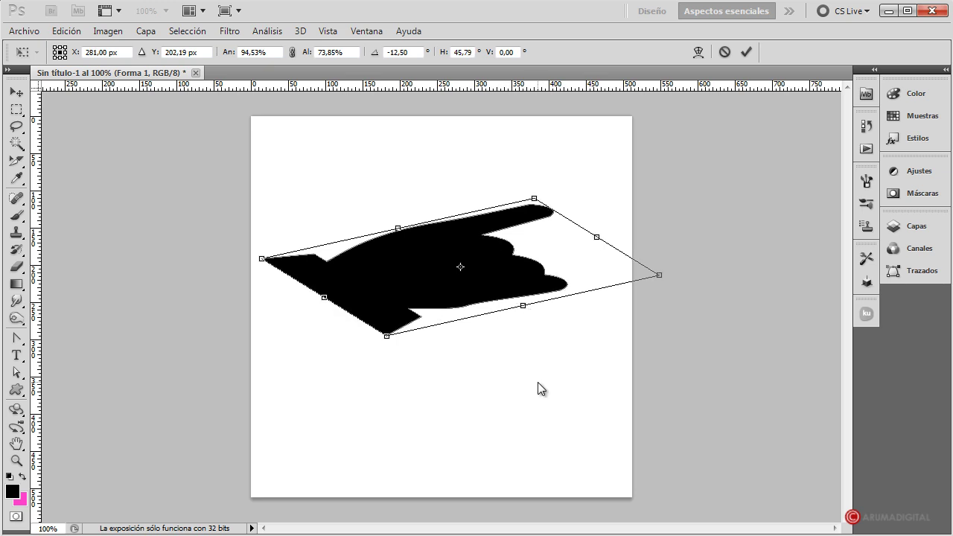
key(Return)
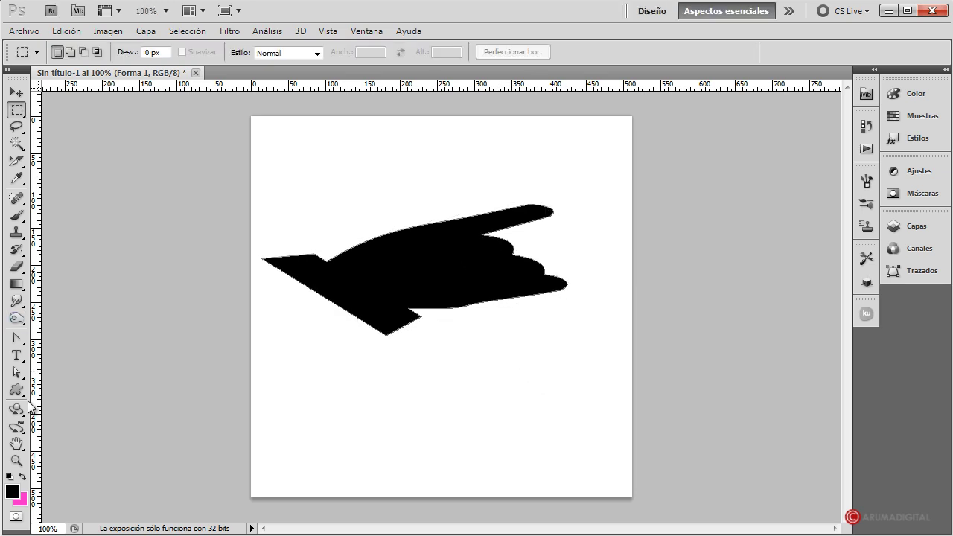
Step: Draw a trial asterisk custom shape below the hand
click(16, 390)
click(311, 53)
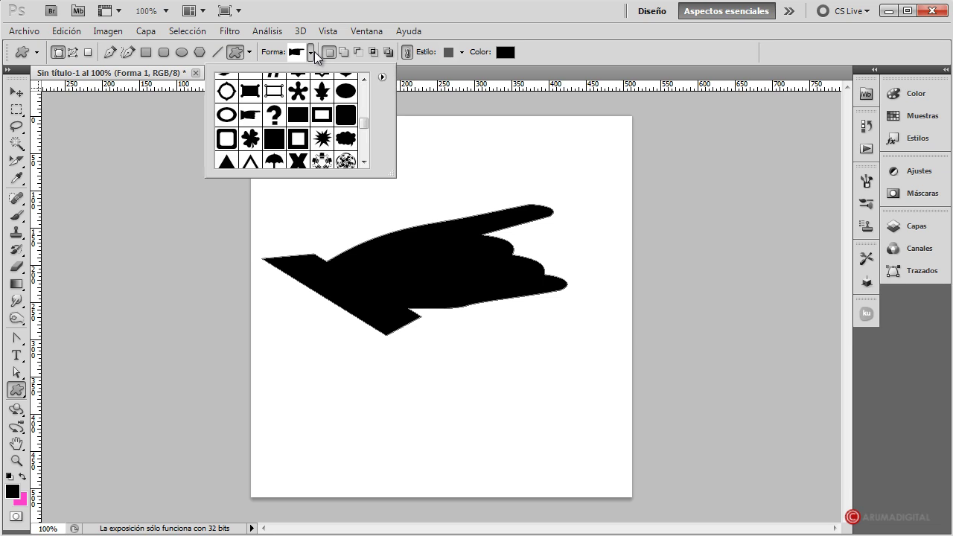
drag(364, 123, 365, 126)
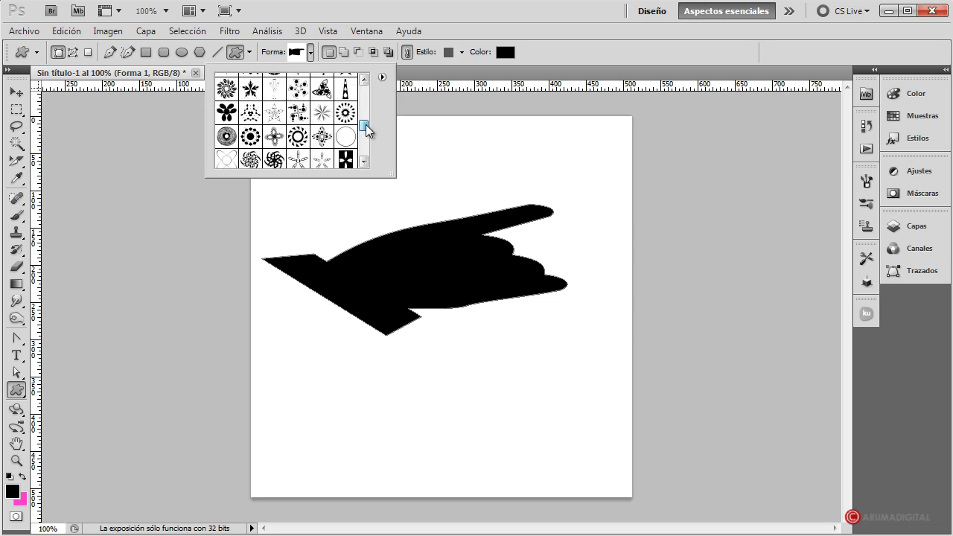
click(298, 119)
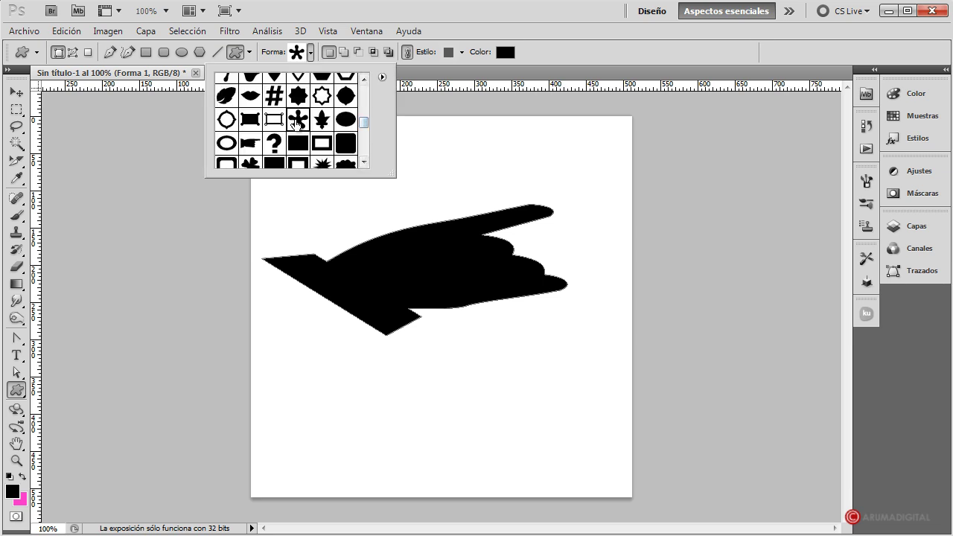
click(461, 373)
drag(375, 372, 567, 511)
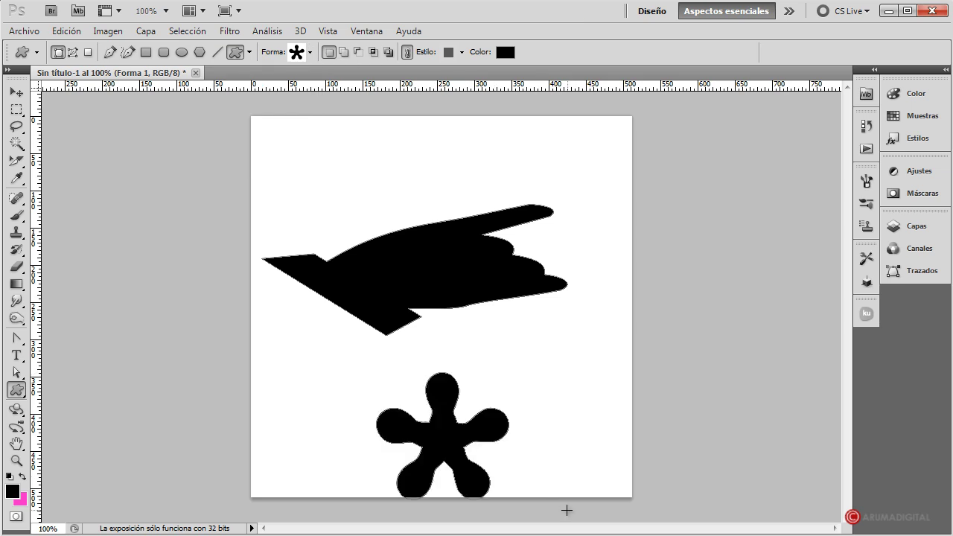
Step: Commit a free transform on the shapes, then open Capas and remove the asterisk
right_click(447, 411)
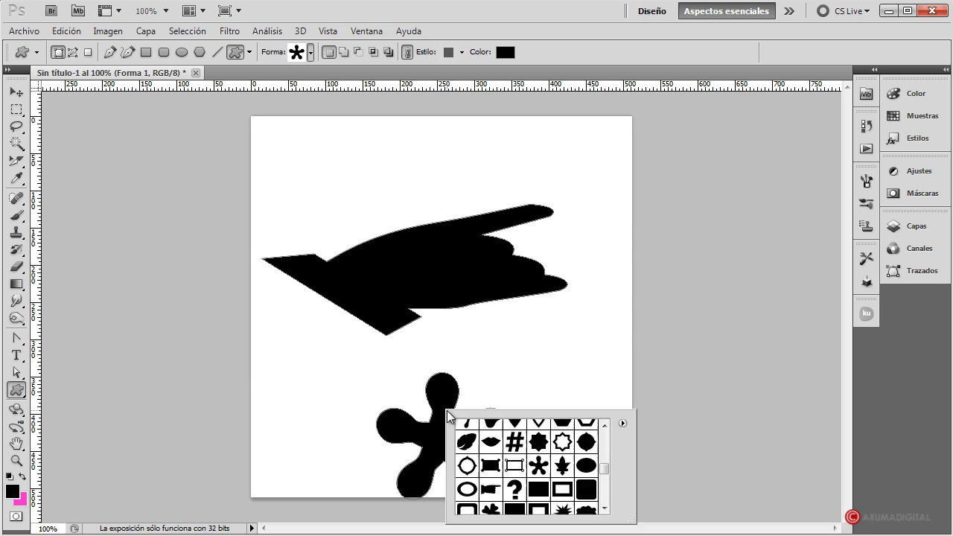
click(16, 110)
right_click(436, 399)
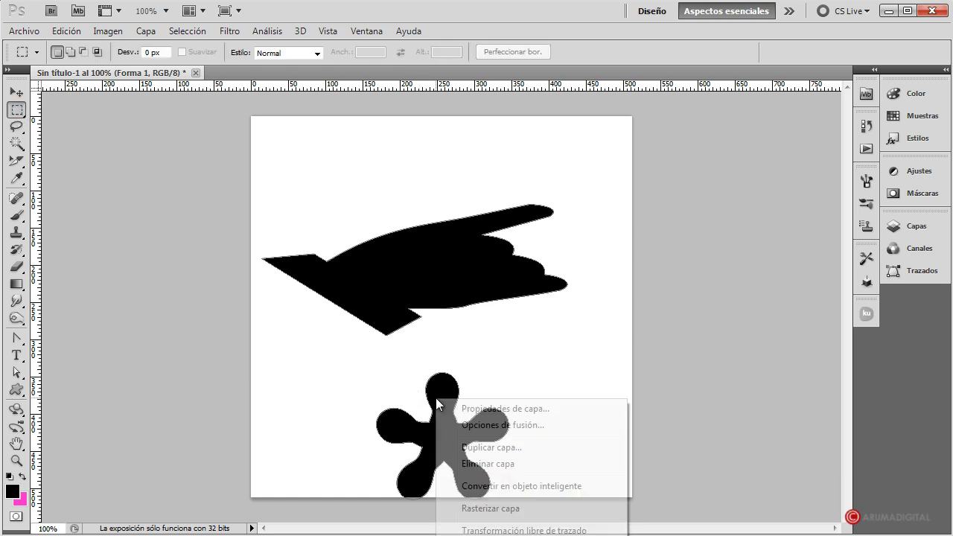
click(496, 530)
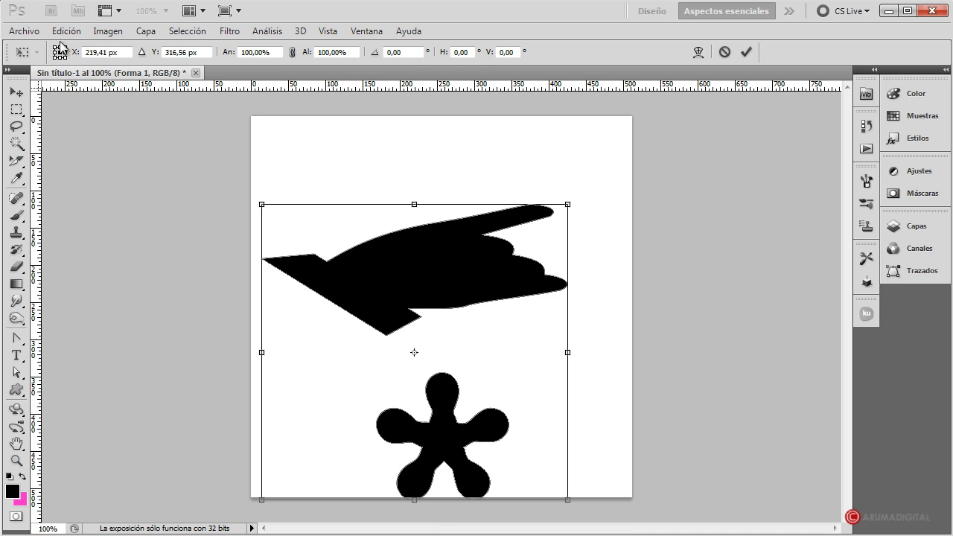
click(67, 31)
key(Escape)
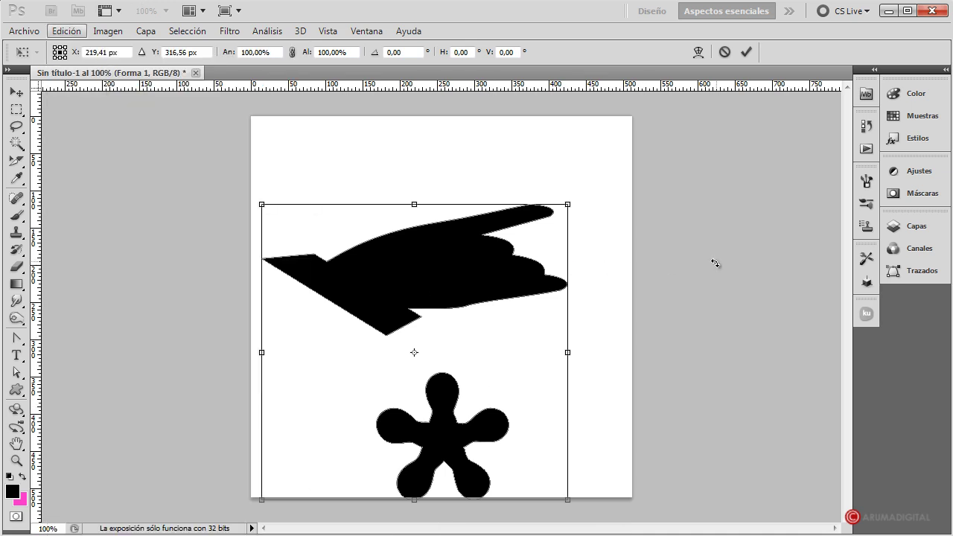
key(Return)
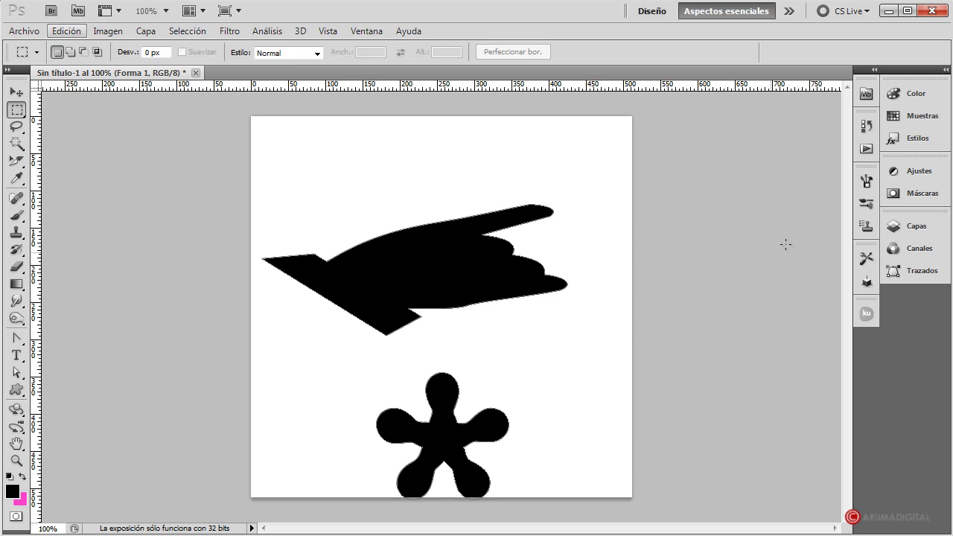
click(916, 226)
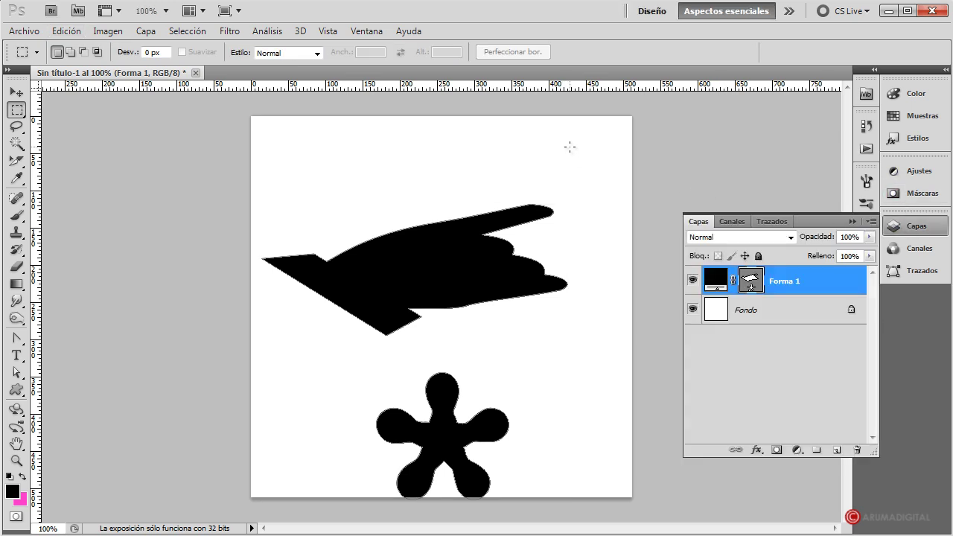
key(Delete)
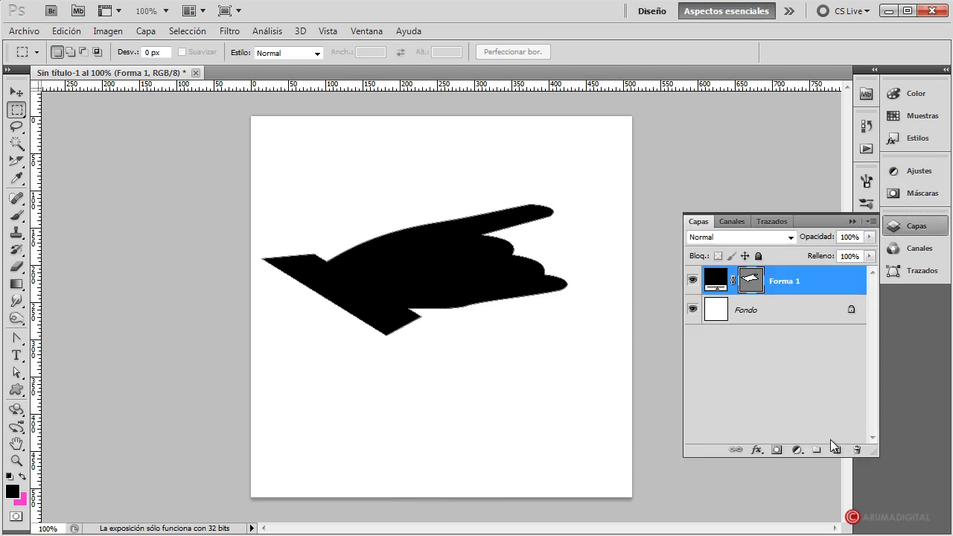
Step: Hide the hand layer Forma 1 and draw a large asterisk on a new shape layer
click(835, 449)
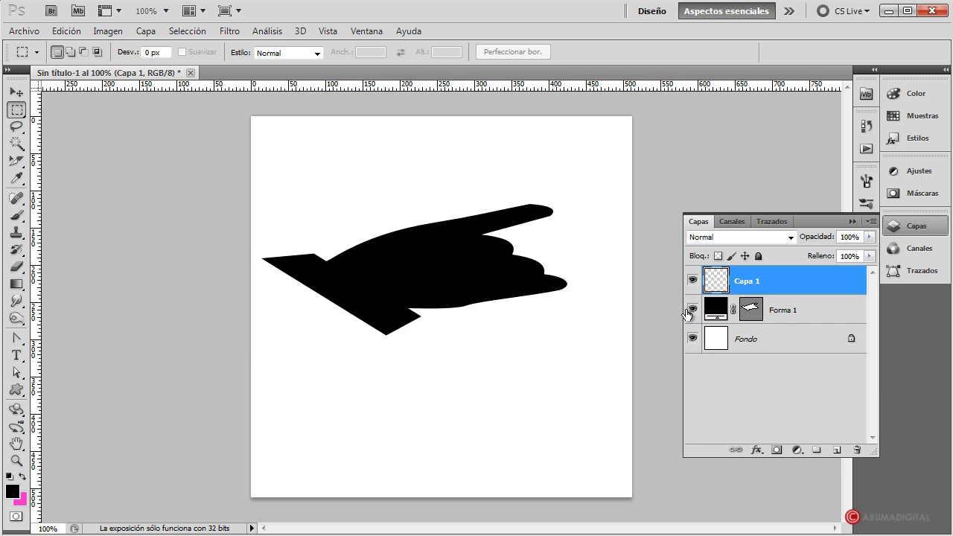
click(692, 309)
drag(339, 182, 557, 400)
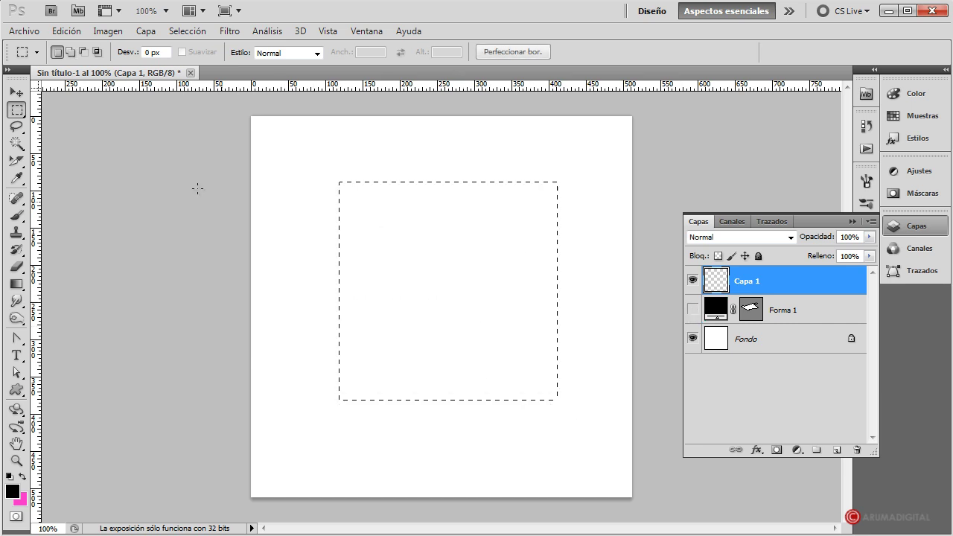
click(17, 389)
click(187, 30)
click(209, 60)
drag(304, 156, 574, 438)
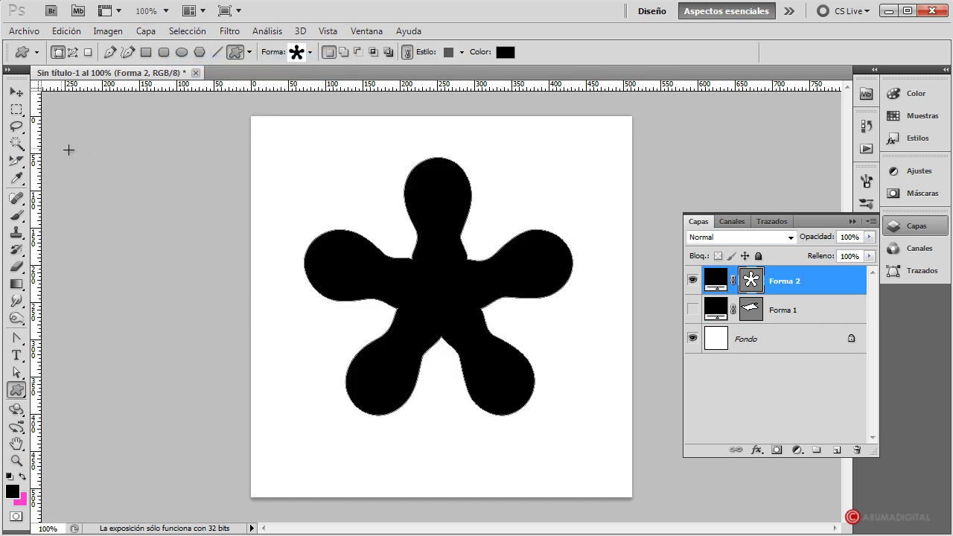
Step: Free-transform the asterisk to about 80% height and slant its top edge right
click(16, 112)
right_click(394, 301)
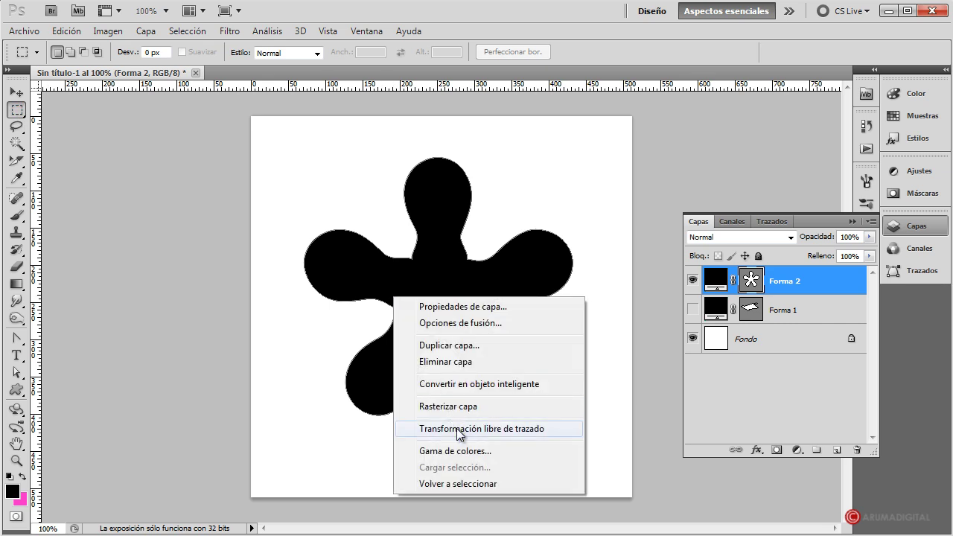
click(458, 429)
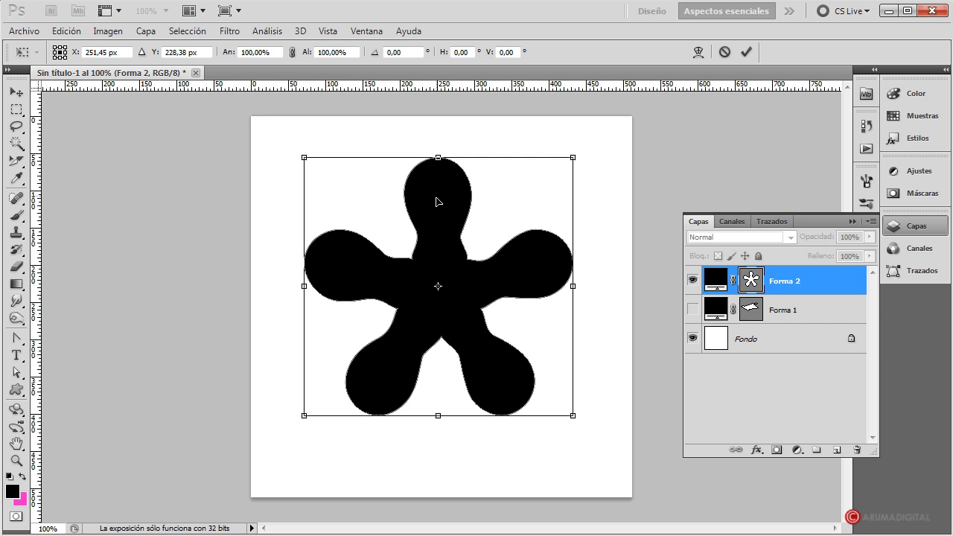
drag(437, 160, 438, 210)
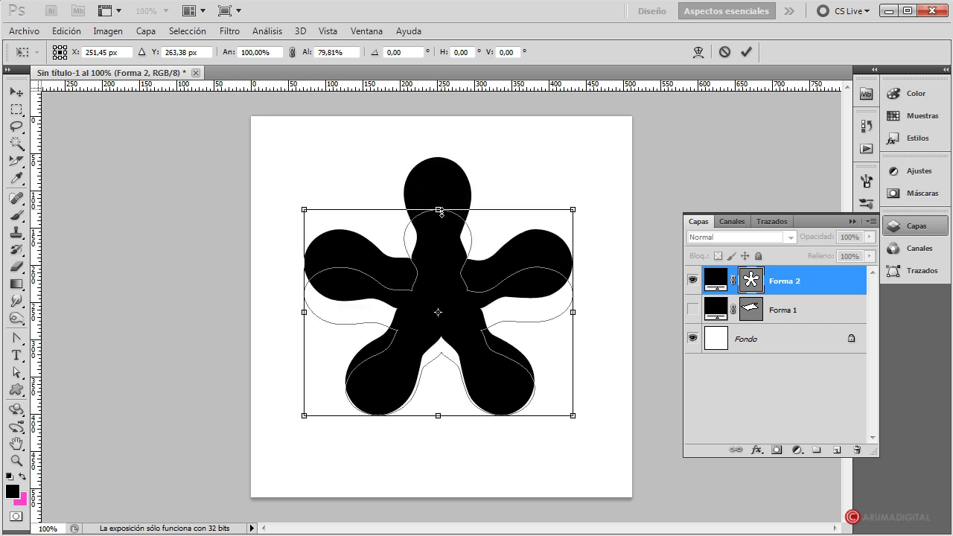
right_click(445, 275)
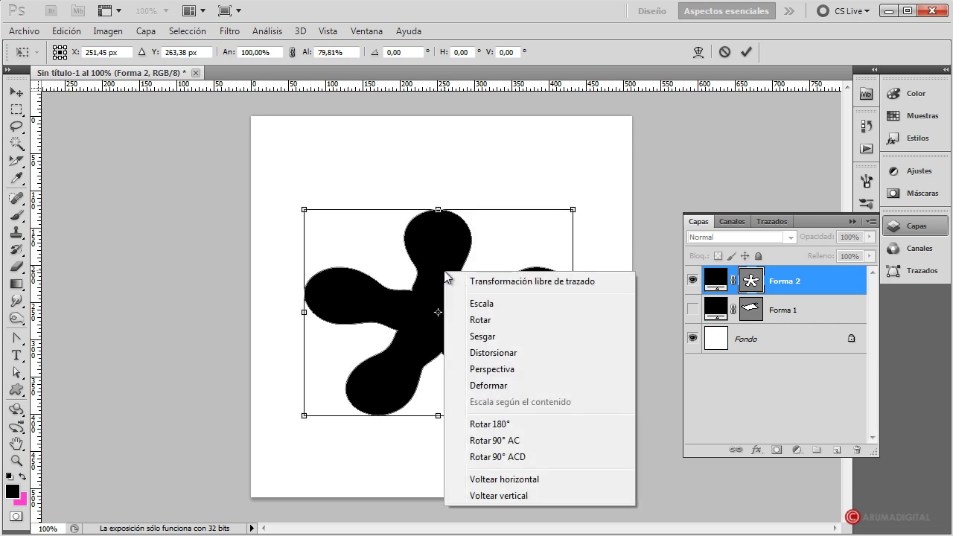
click(474, 341)
mouse_move(440, 213)
mouse_down()
mouse_move(519, 216)
mouse_move(547, 228)
mouse_move(549, 214)
mouse_up()
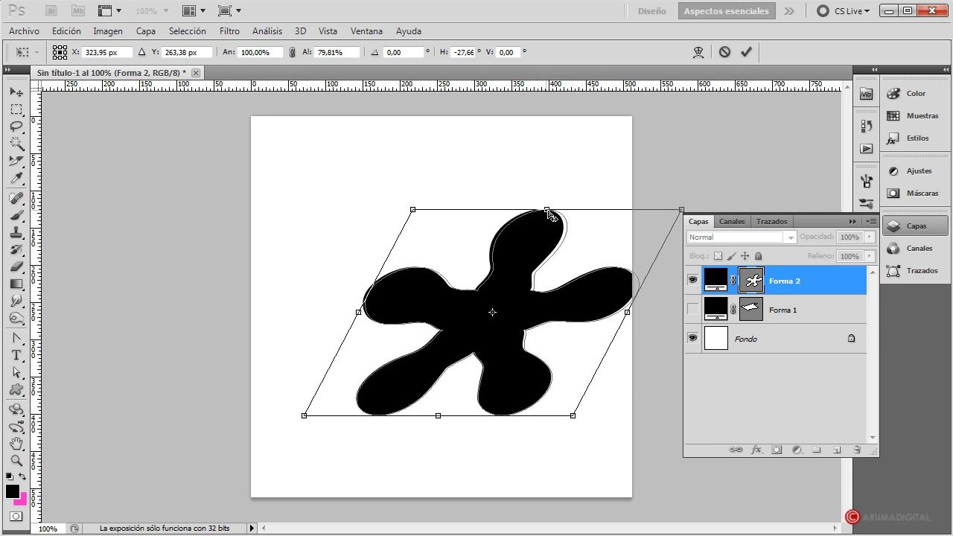
Step: Squash the asterisk to about 68% height, slant its bottom edge left, and commit
right_click(535, 218)
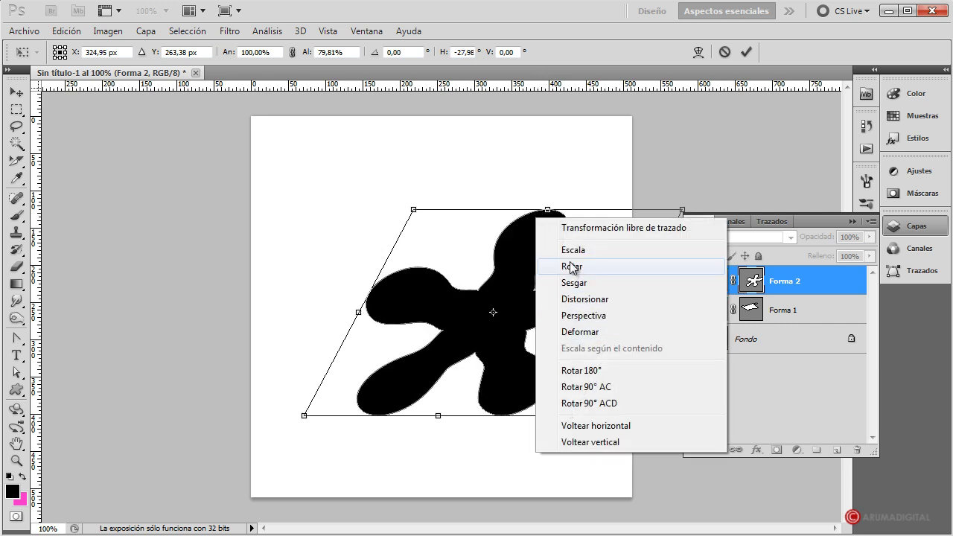
click(566, 251)
drag(548, 210, 548, 240)
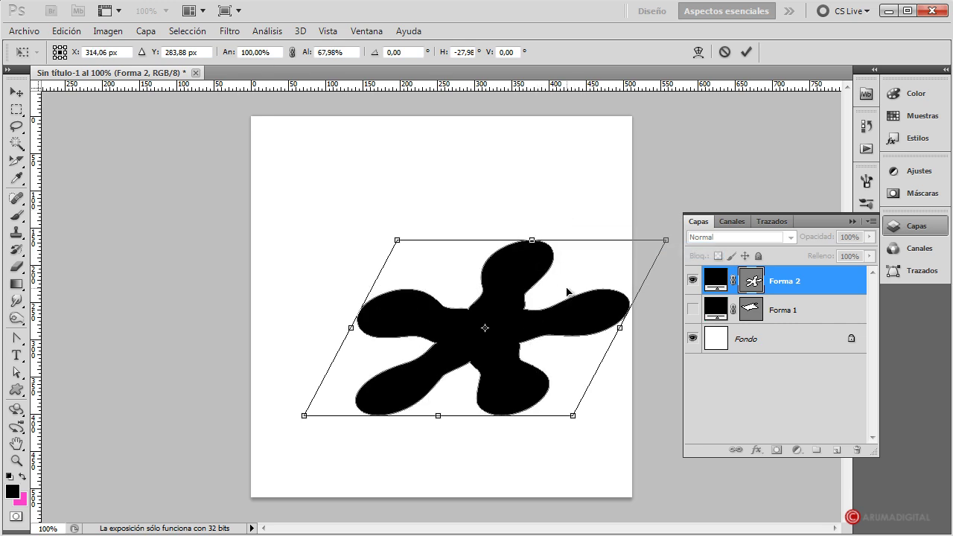
right_click(464, 409)
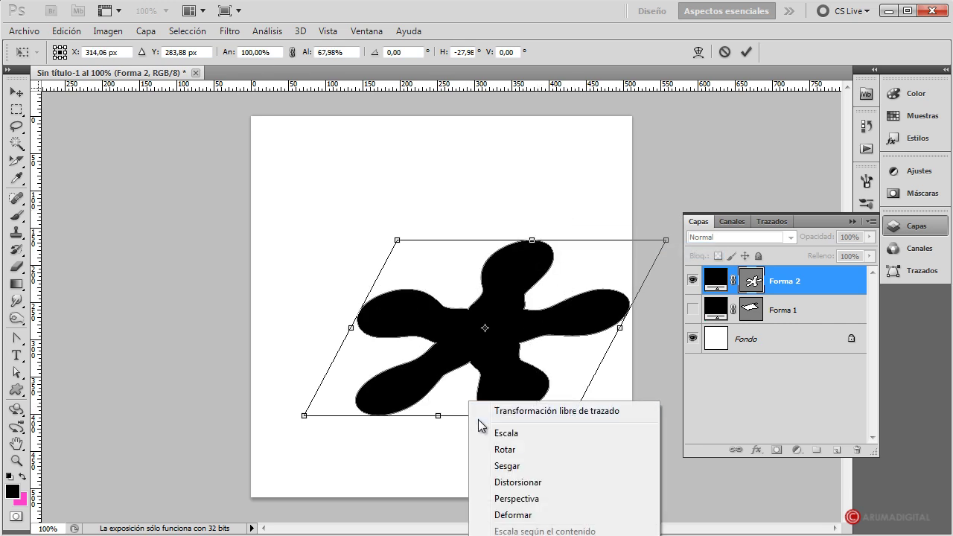
click(506, 467)
drag(441, 412, 395, 416)
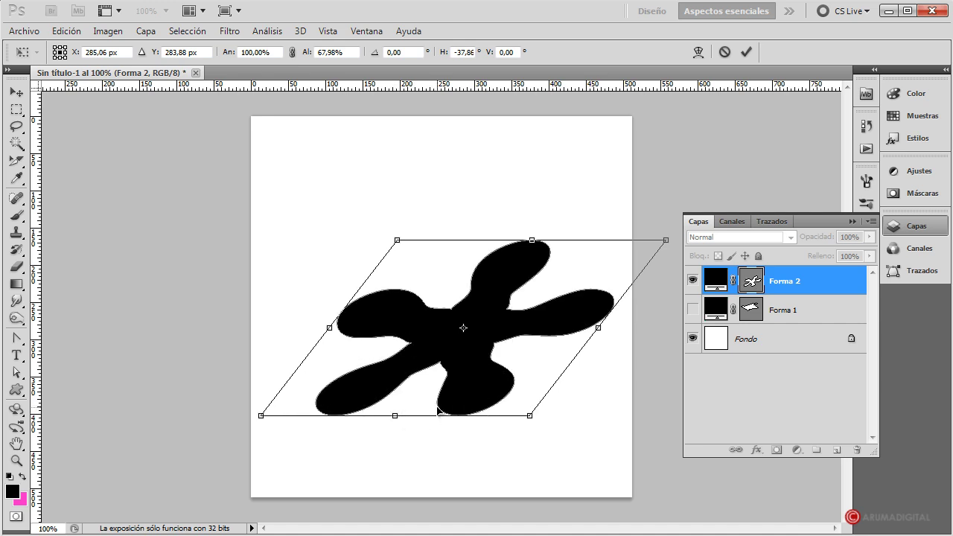
key(Return)
Step: Show Forma 1 and move the hand slightly down-right, then trash the asterisk layer Forma 2
key(m)
key(v)
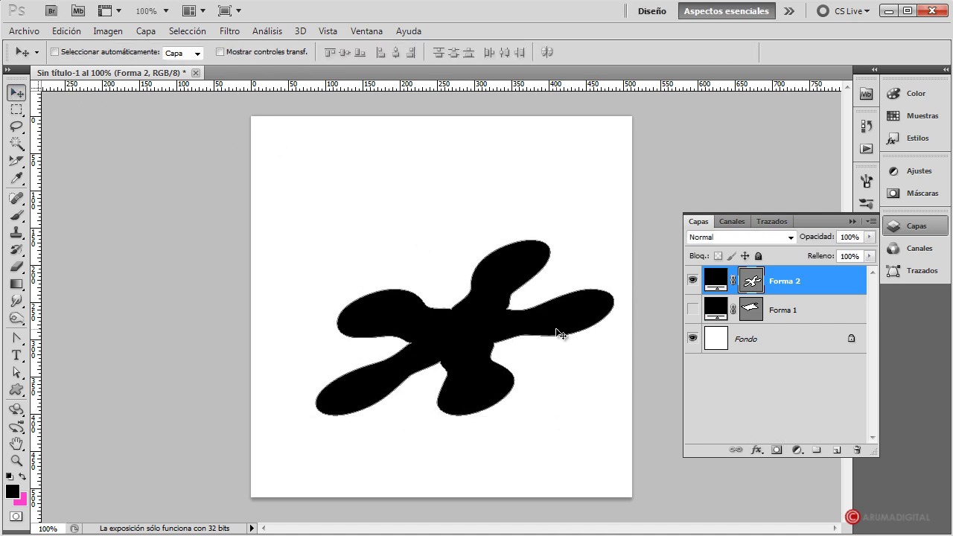
click(693, 280)
click(693, 310)
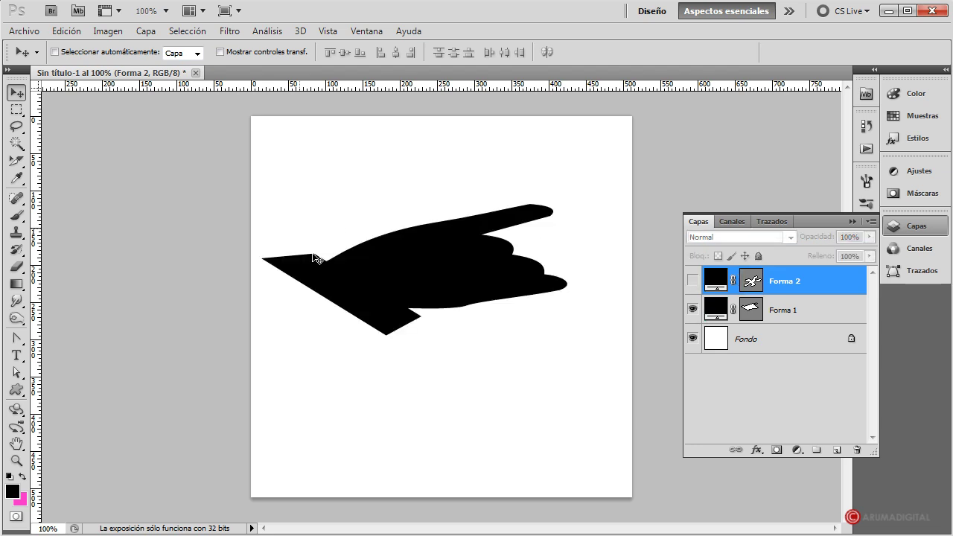
click(799, 312)
drag(417, 257, 441, 294)
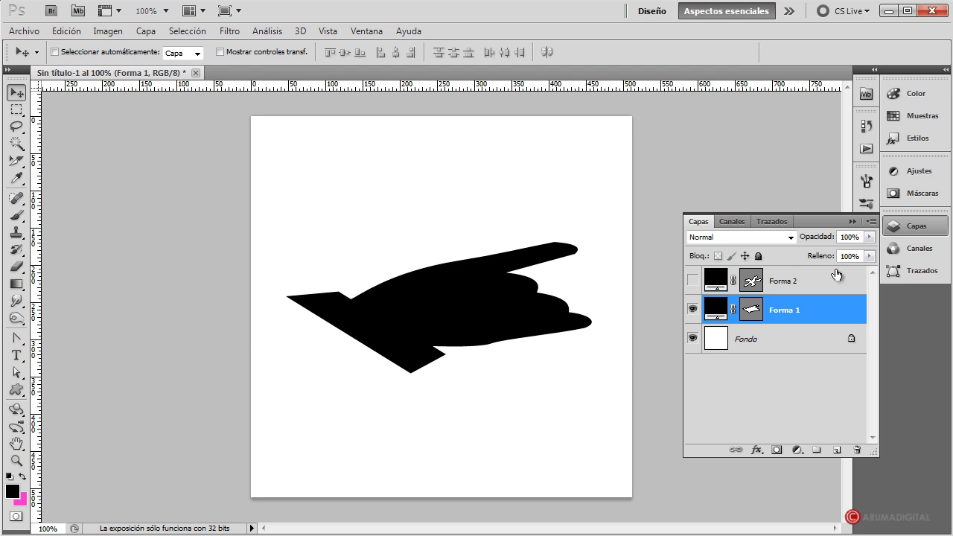
drag(836, 275, 857, 450)
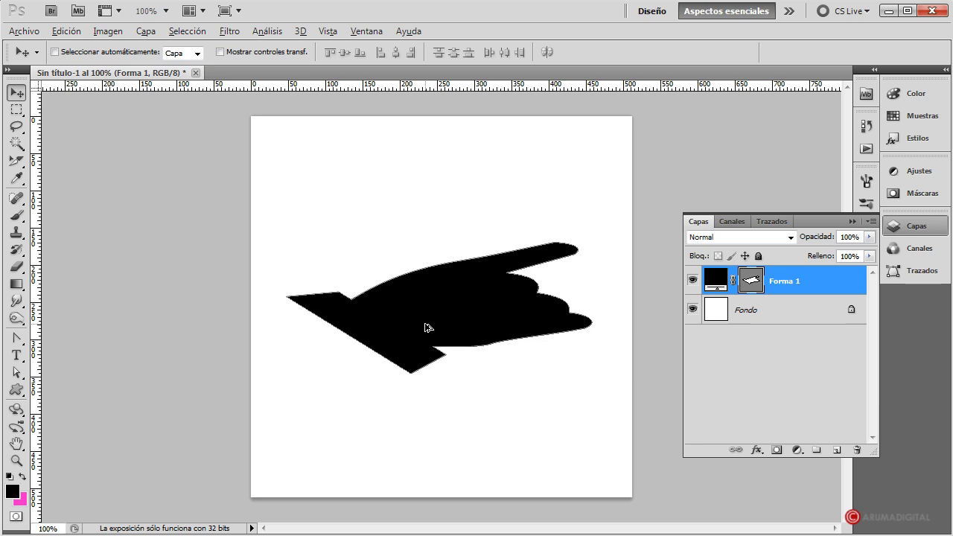
Step: Repeat upward-nudged duplicates of Forma 1 to 46 copies, then select Forma 1 copia 45
key(ctrl+j)
key(ctrl+j)
key(ctrl+j)
key(ctrl+j)
key(ctrl+j)
key(ctrl+j)
key(ctrl+j)
key(ctrl+j)
key(ctrl+alt+shift+t)
key(ctrl+alt+shift+t)
key(ctrl+alt+shift+t)
key(ctrl+alt+shift+t)
key(ctrl+alt+shift+t)
key(ctrl+alt+shift+t)
key(ctrl+alt+shift+t)
key(ctrl+alt+shift+t)
key(ctrl+alt+shift+t)
key(ctrl+alt+shift+t)
key(ctrl+alt+shift+t)
key(ctrl+alt+shift+t)
key(ctrl+alt+shift+t)
key(ctrl+alt+shift+t)
key(ctrl+alt+shift+t)
key(ctrl+alt+shift+t)
key(ctrl+alt+shift+t)
key(ctrl+alt+shift+t)
key(ctrl+alt+shift+t)
key(ctrl+alt+shift+t)
key(ctrl+alt+shift+t)
key(ctrl+alt+shift+t)
key(ctrl+alt+shift+t)
key(ctrl+alt+shift+t)
key(ctrl+alt+shift+t)
key(ctrl+alt+shift+t)
key(ctrl+alt+shift+t)
key(ctrl+alt+shift+t)
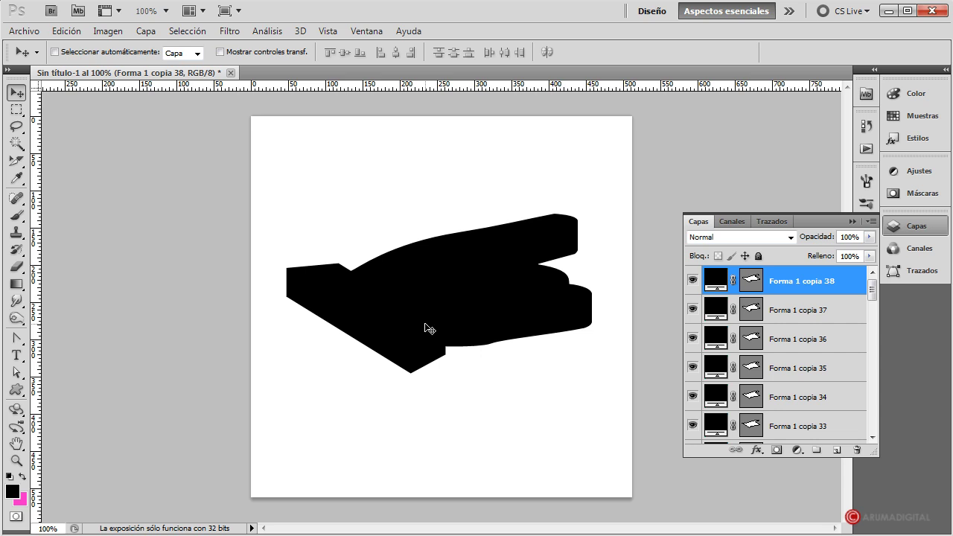
key(ctrl+alt+shift+t)
key(ctrl+alt+shift+t)
key(ctrl+alt+shift+t)
key(ctrl+alt+shift+t)
key(ctrl+alt+shift+t)
key(ctrl+alt+shift+t)
key(ctrl+alt+shift+t)
key(ctrl+alt+shift+t)
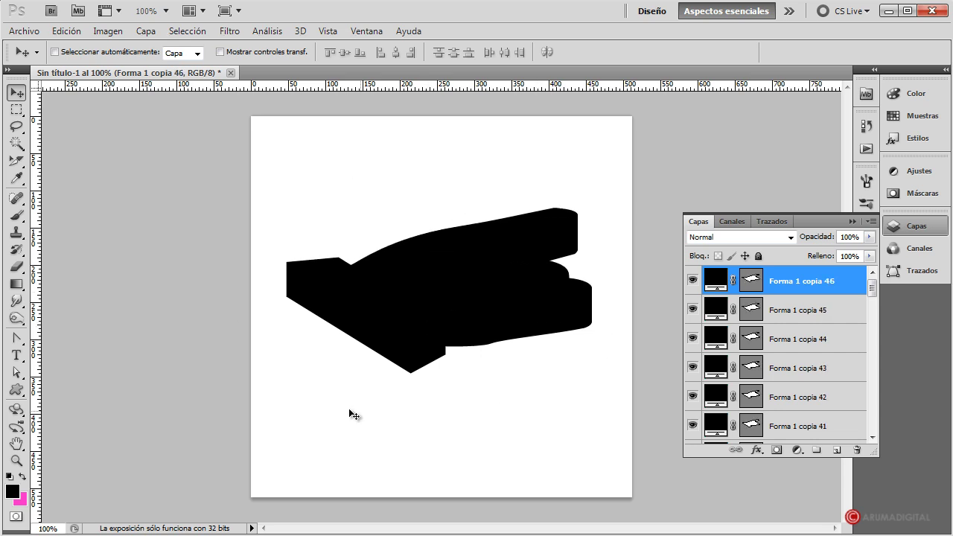
click(813, 317)
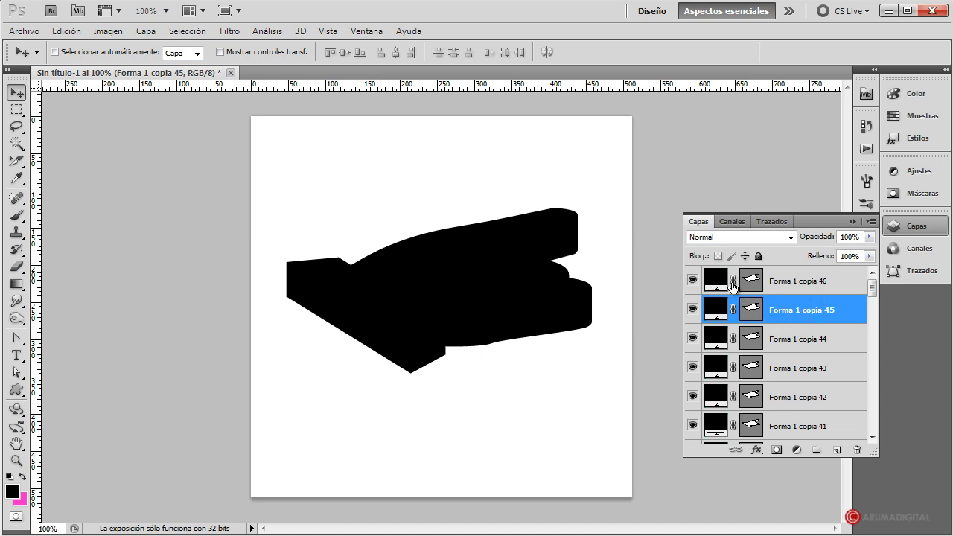
drag(874, 286, 883, 418)
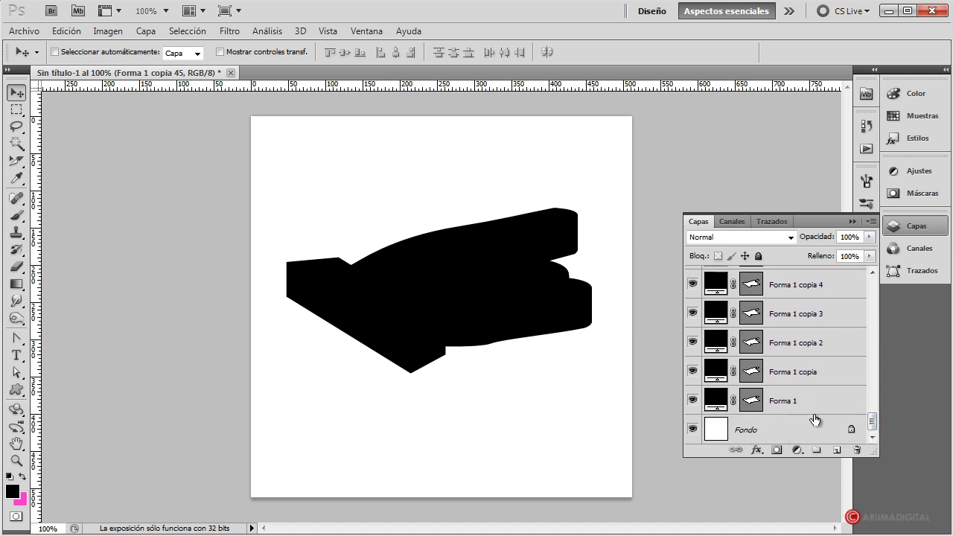
Step: Merge the selected hand copies with Capa > Combinar capas, then select Forma 1 copia 46
shift+click(834, 375)
mouse_move(872, 420)
mouse_down()
mouse_move(876, 282)
mouse_move(877, 428)
mouse_up()
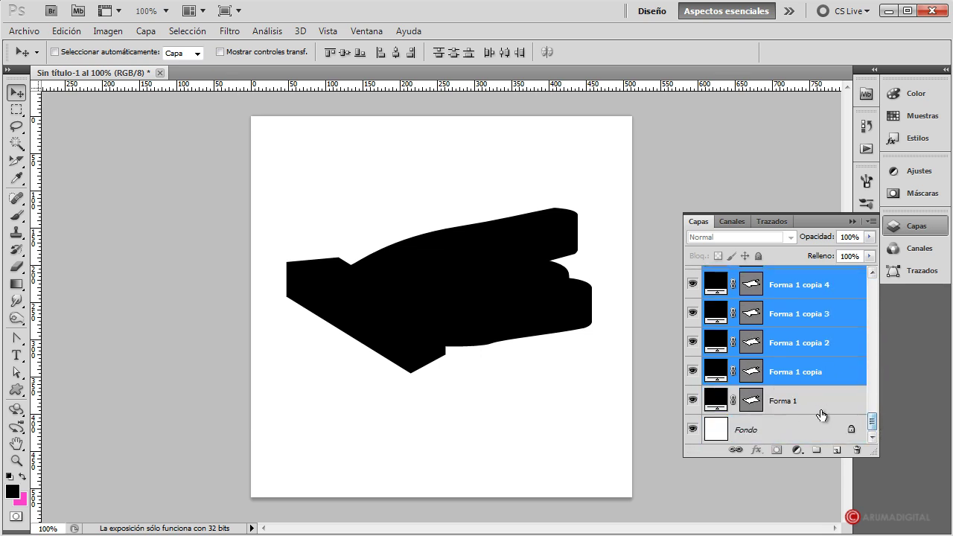
click(144, 33)
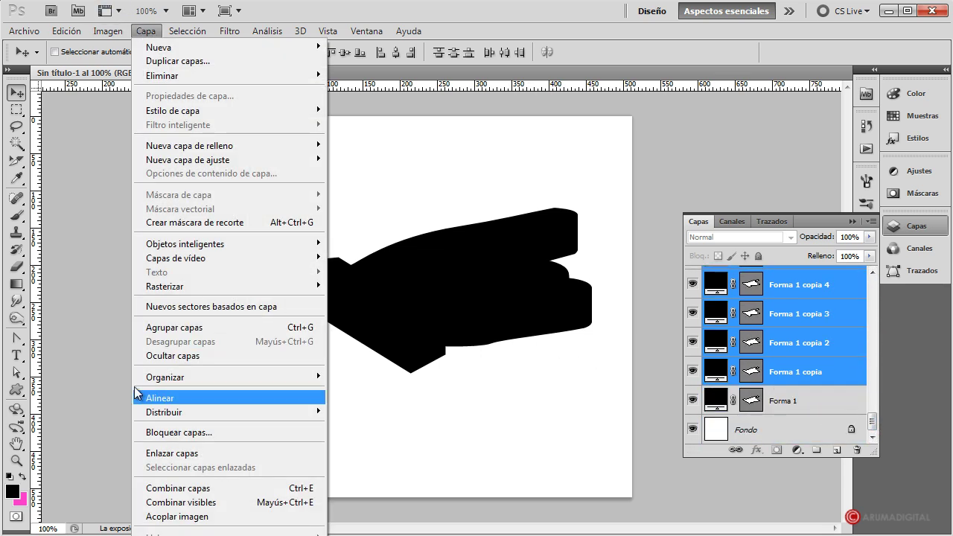
click(184, 485)
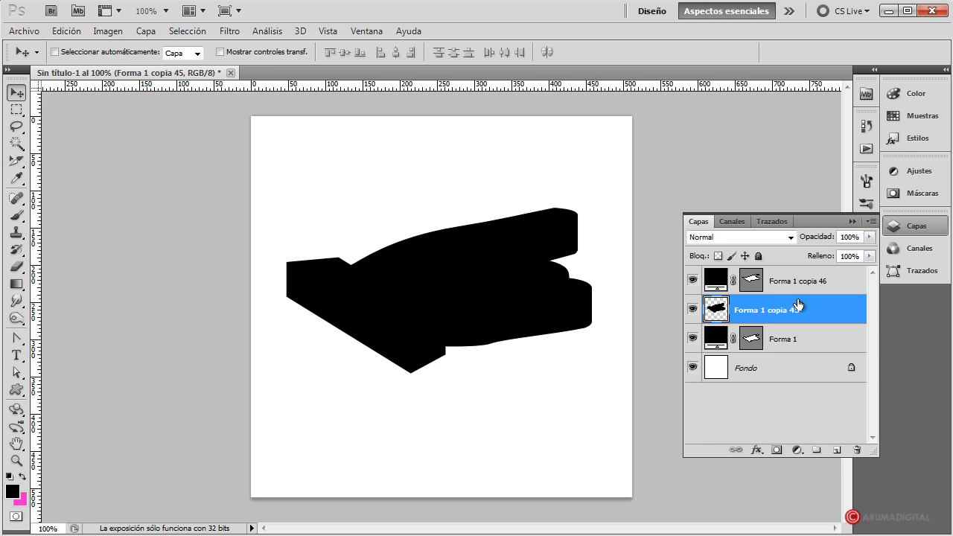
click(750, 281)
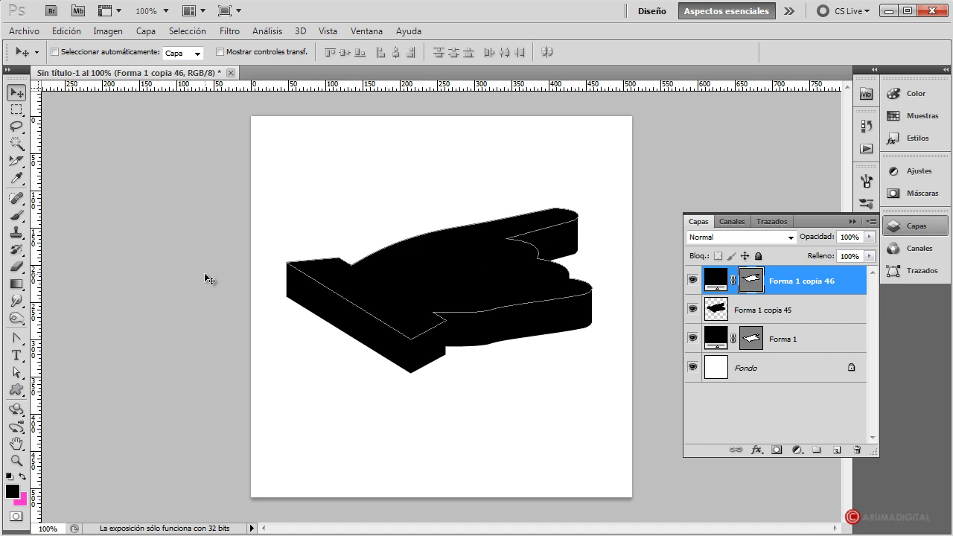
Step: Fill the top hand layer, Forma 1 copia 46, with the red ba1818 over the black sides
click(13, 492)
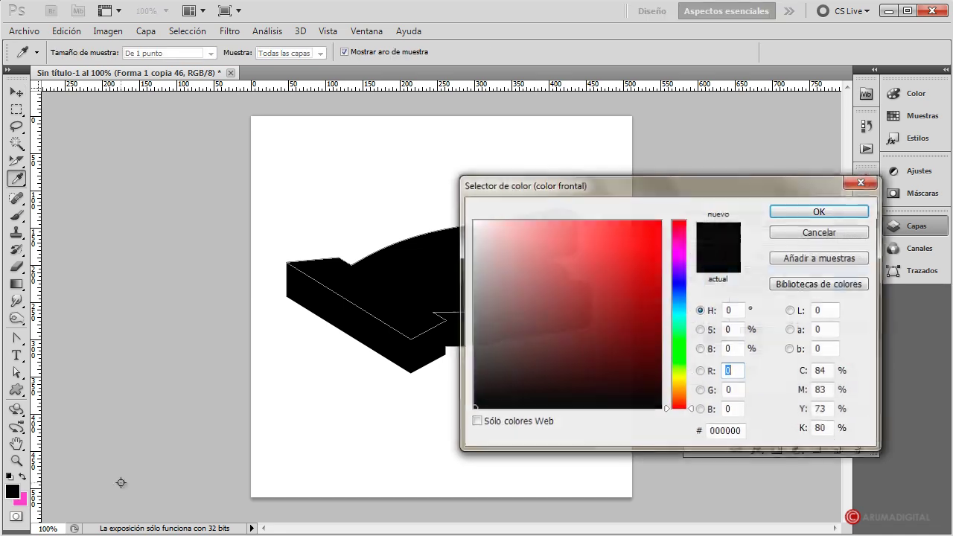
drag(593, 295, 611, 265)
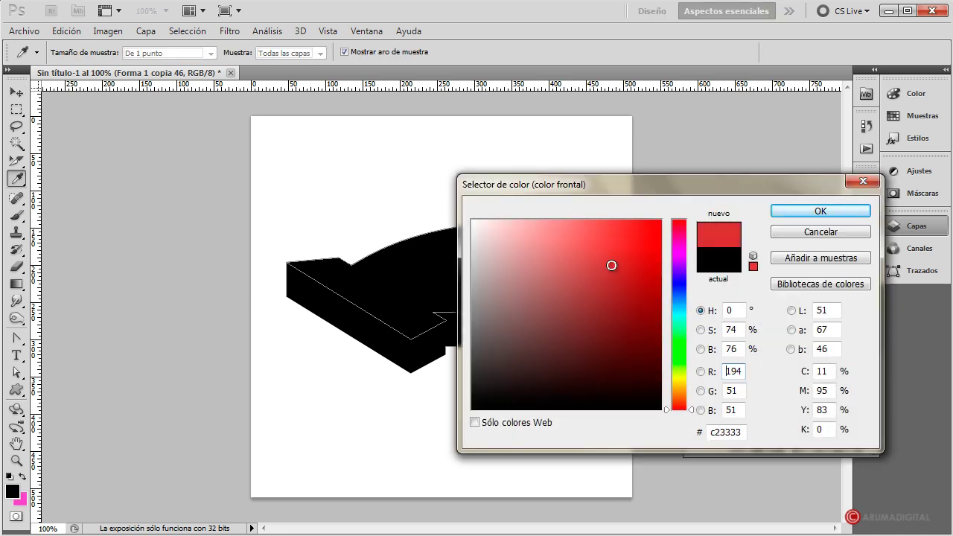
click(819, 232)
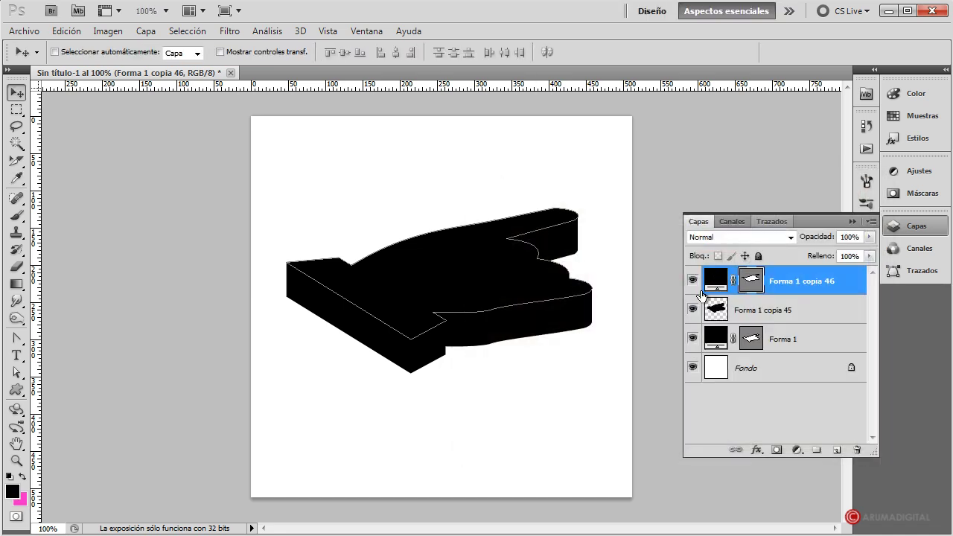
click(16, 391)
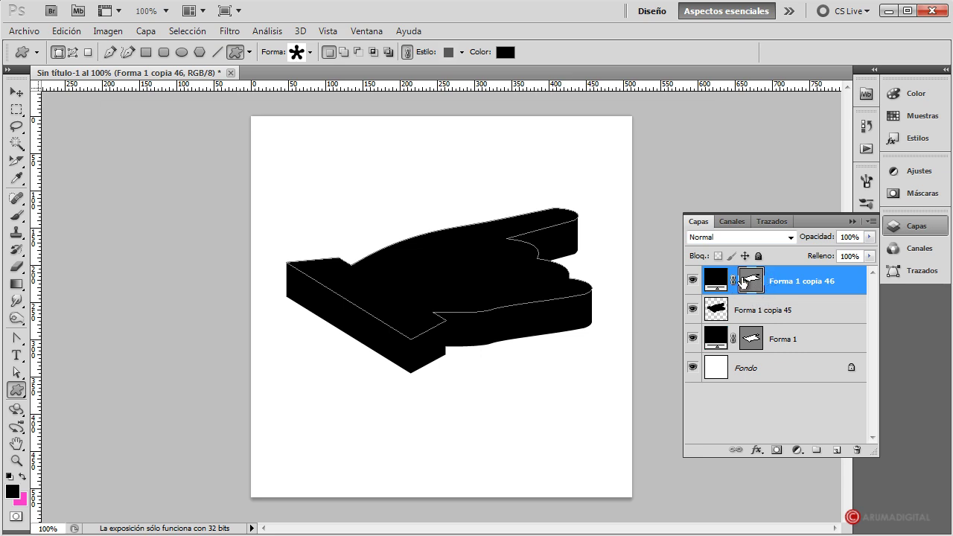
click(506, 53)
drag(628, 298, 637, 280)
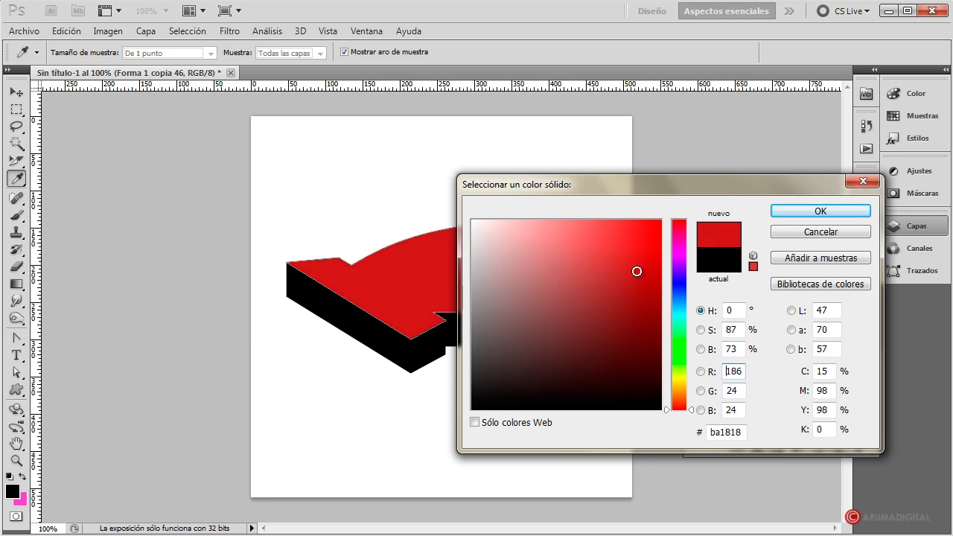
click(812, 211)
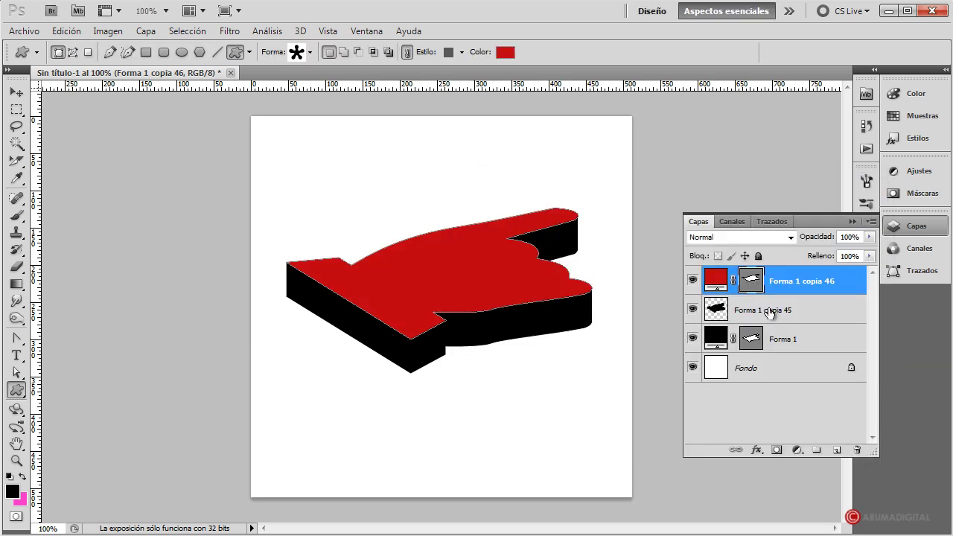
click(803, 308)
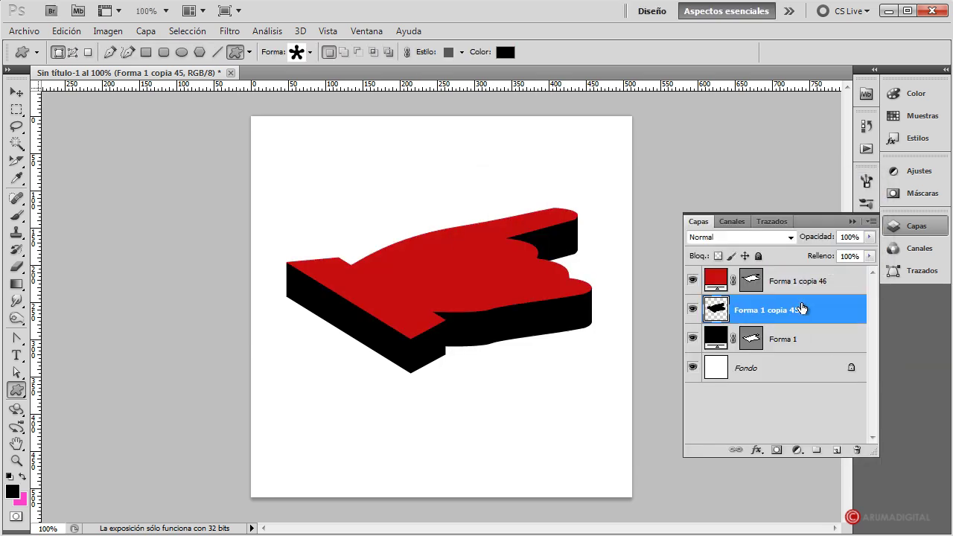
Step: Open Tono/saturación on the side layer Forma 1 copia 45 with Colorear checked
click(752, 340)
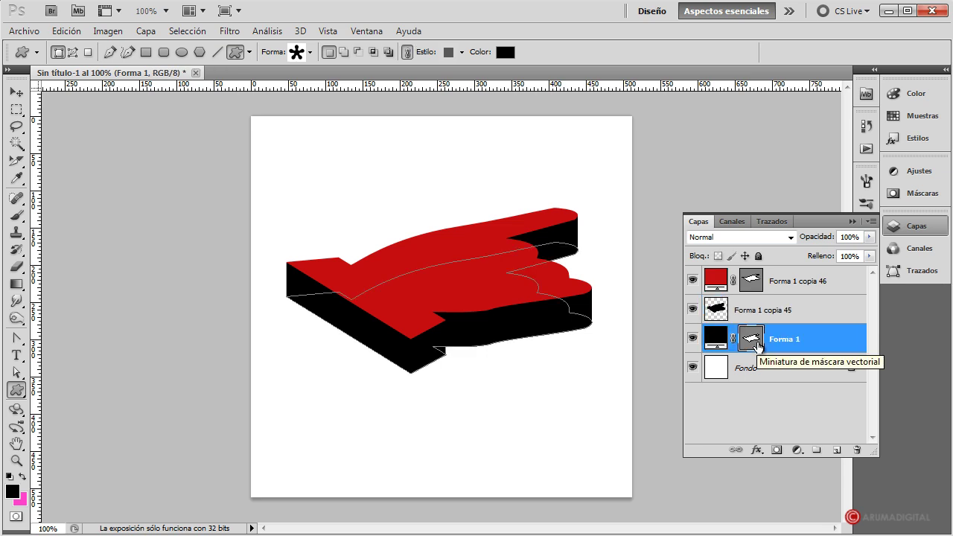
click(809, 319)
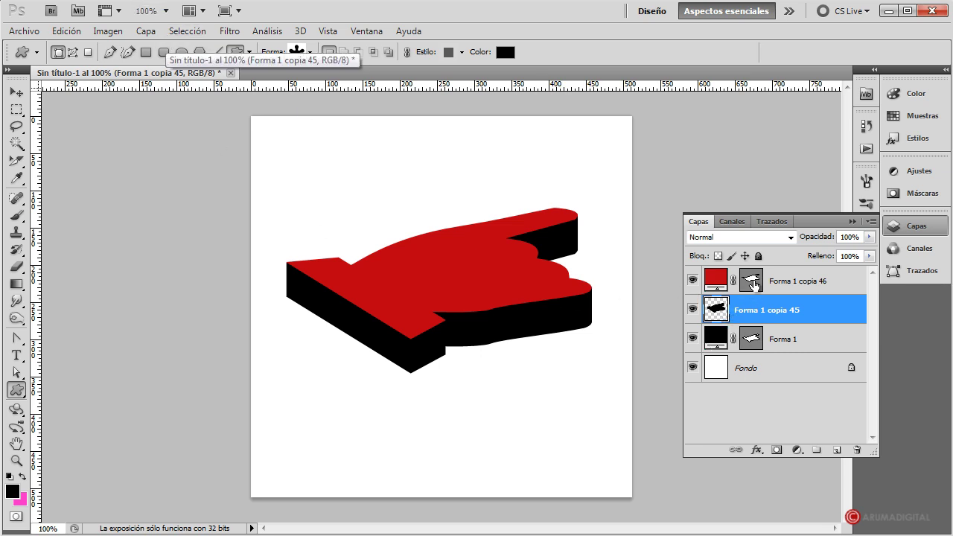
click(108, 30)
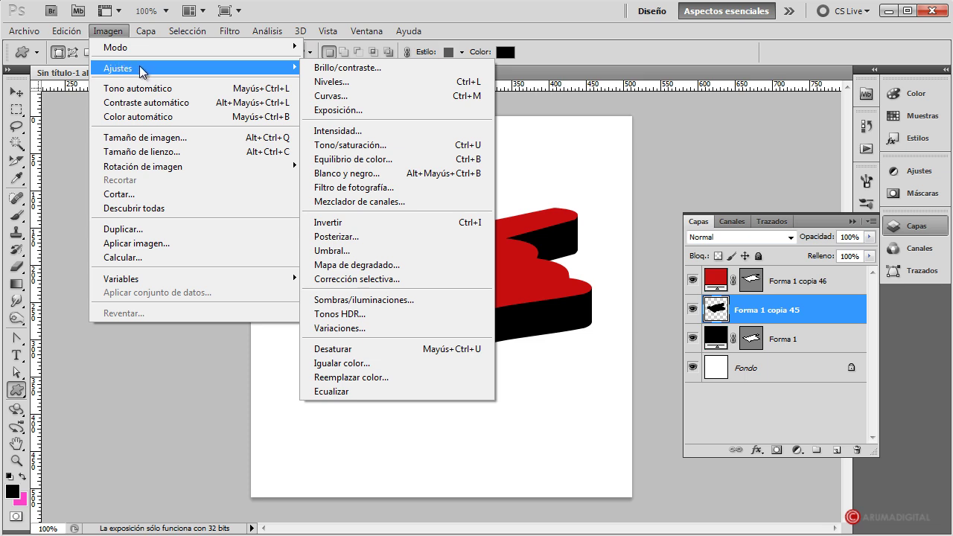
click(344, 147)
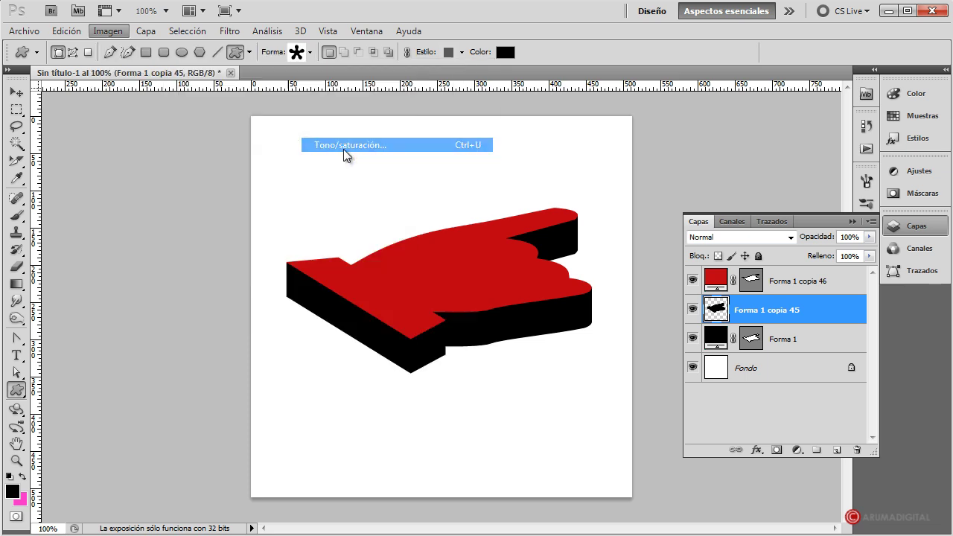
click(873, 421)
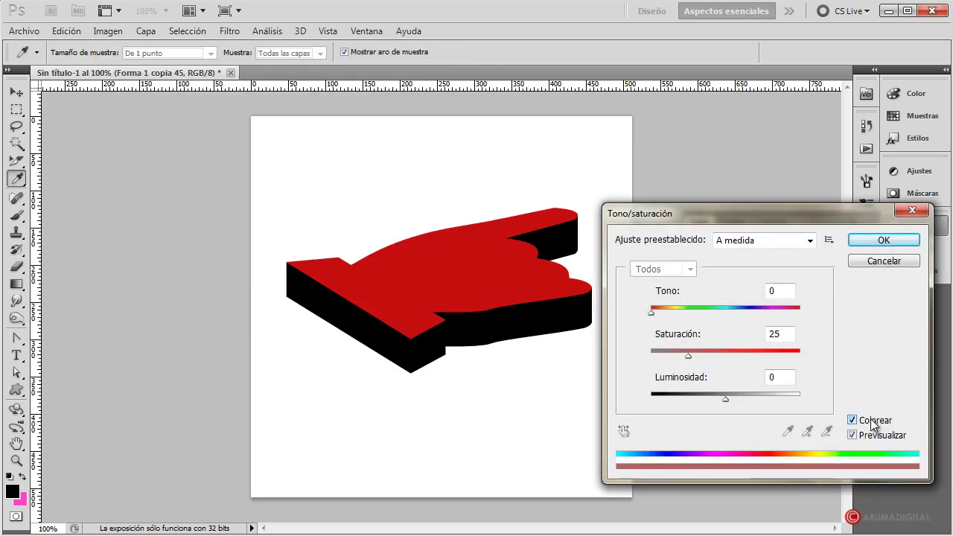
Step: Tint the sides with Tono 11, Saturación 39 and Luminosidad +27, and apply
drag(719, 400, 698, 399)
drag(688, 354, 726, 354)
drag(651, 311, 678, 313)
mouse_move(765, 217)
mouse_down()
mouse_move(461, 156)
mouse_move(723, 168)
mouse_up()
drag(688, 306, 732, 304)
drag(661, 347, 719, 343)
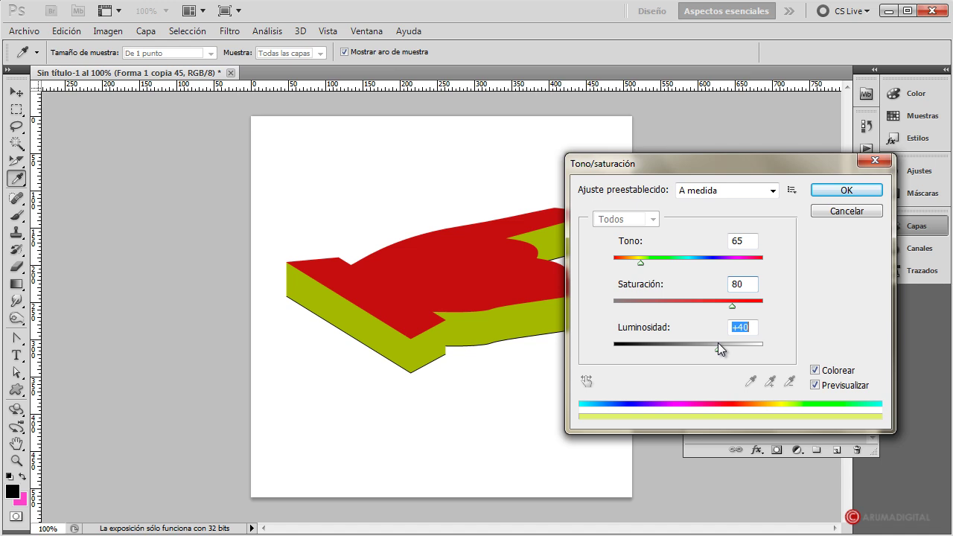
mouse_move(651, 265)
mouse_down()
mouse_move(733, 264)
mouse_move(620, 261)
mouse_up()
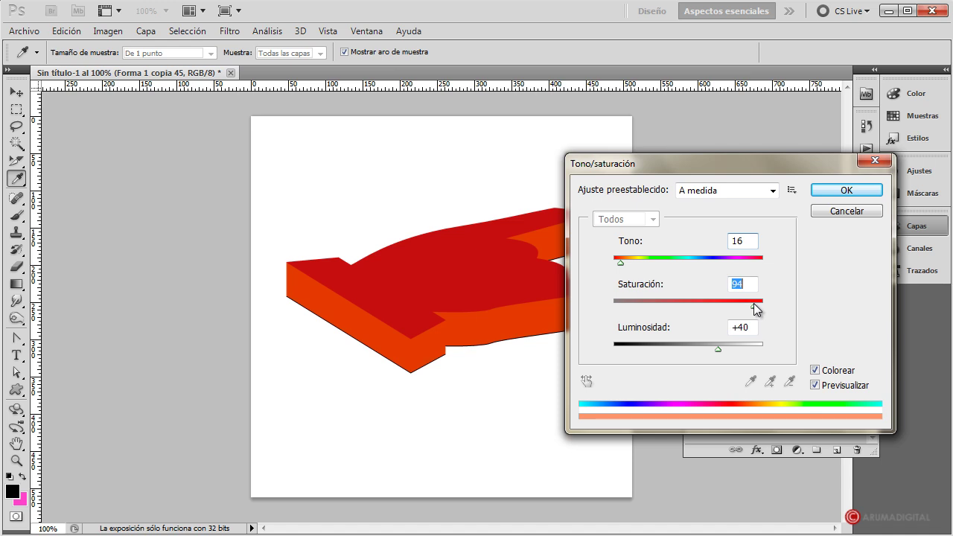
drag(743, 303, 672, 306)
drag(620, 262, 619, 262)
mouse_move(718, 346)
mouse_down()
mouse_move(700, 346)
mouse_move(709, 346)
mouse_up()
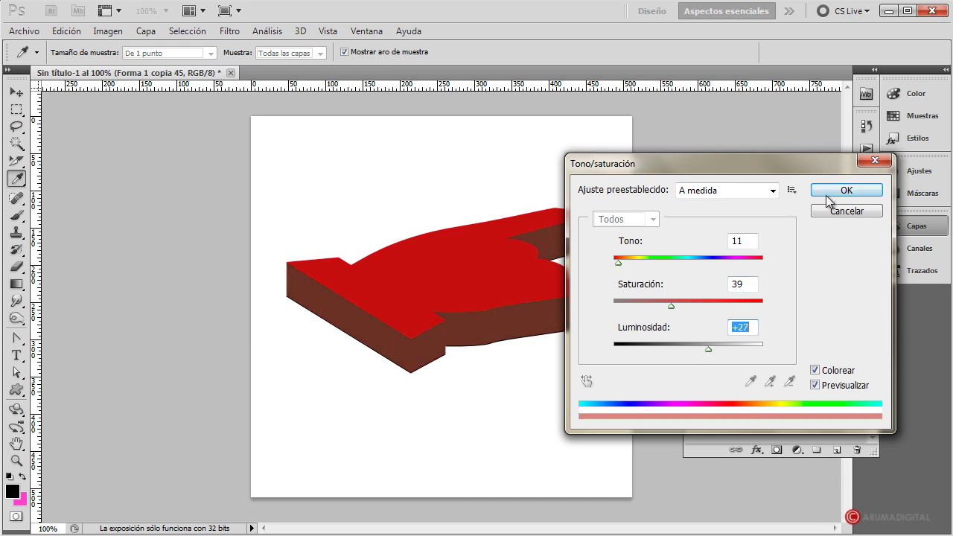
click(847, 190)
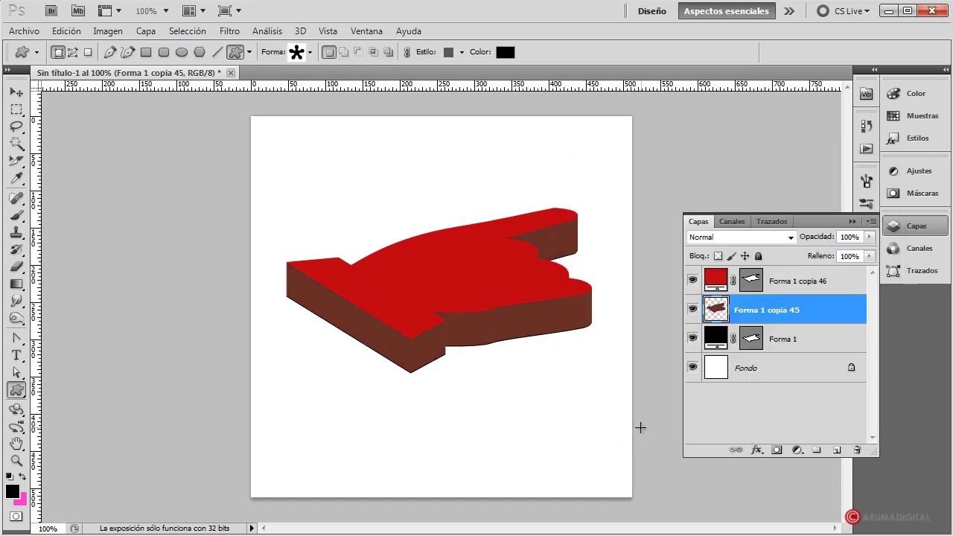
Step: Select the bottom Forma 1 layer's shape in the Layers panel
click(794, 347)
click(791, 279)
click(815, 331)
click(817, 310)
key(alt+bracketright)
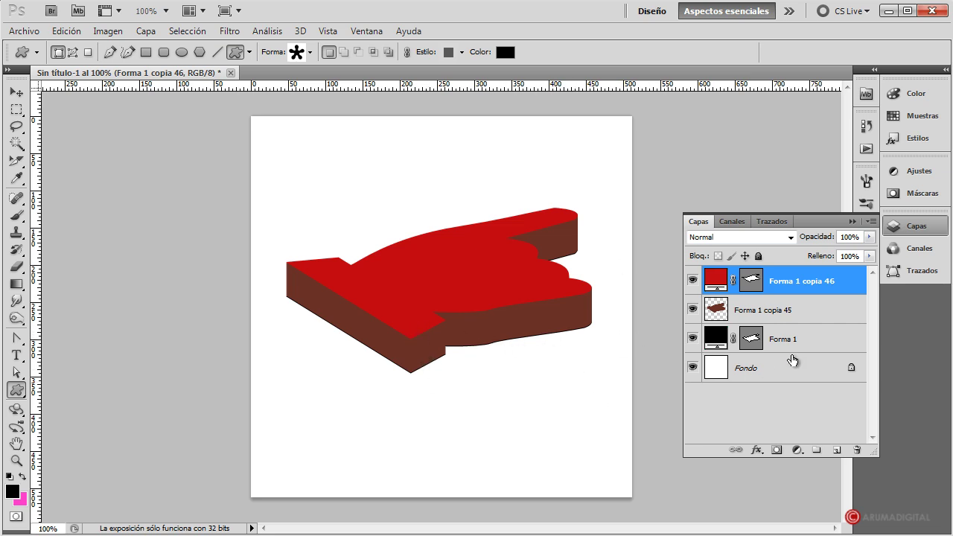
click(752, 340)
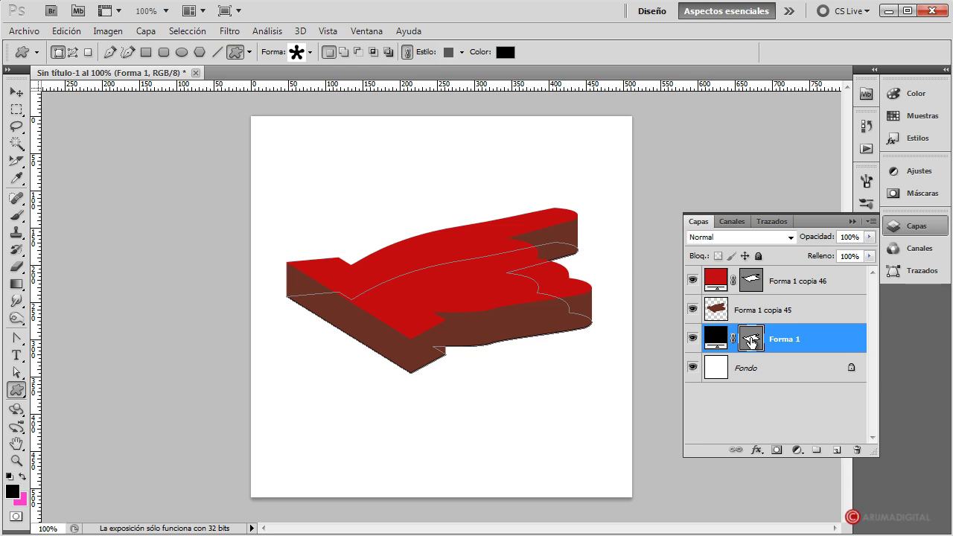
Step: Recolour Forma 1 with the red sampled from the hand's top face
click(505, 52)
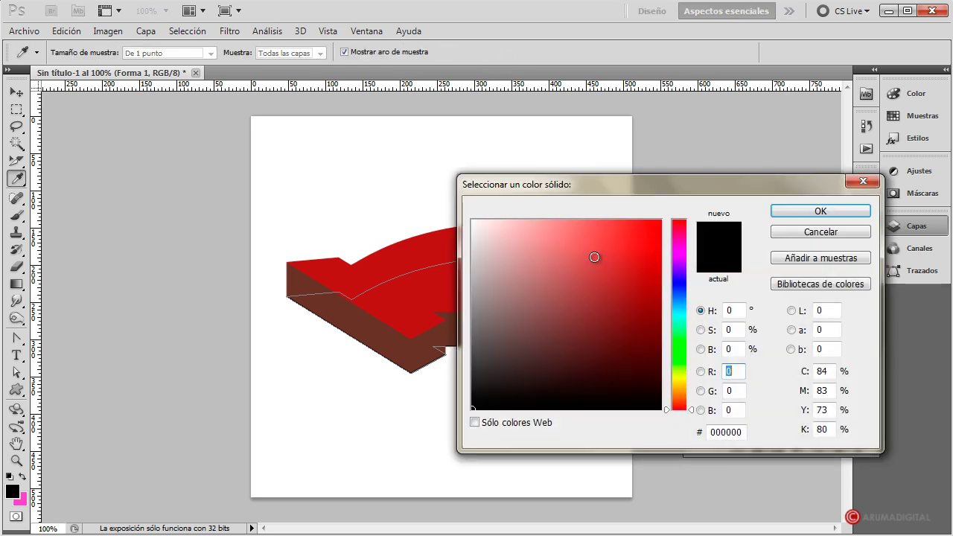
drag(626, 277, 626, 260)
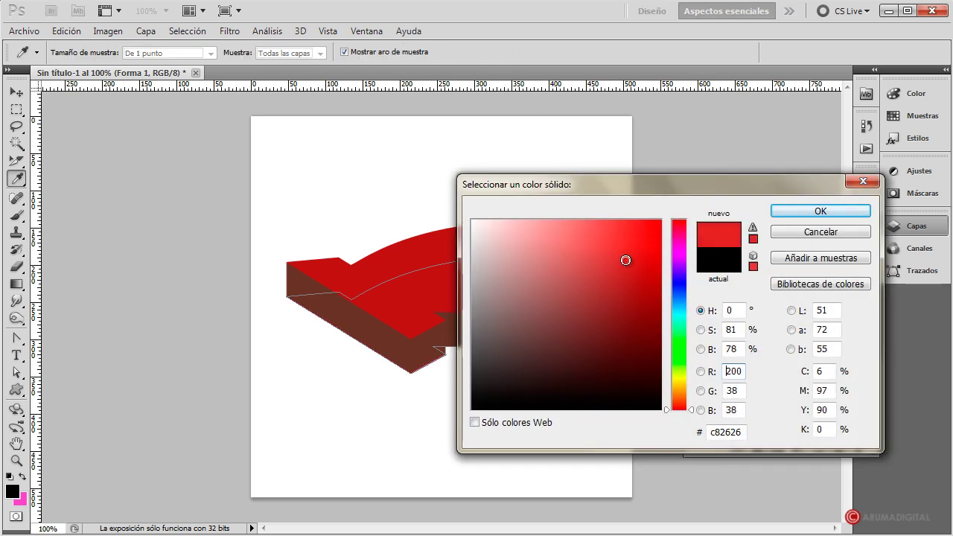
click(418, 249)
click(817, 216)
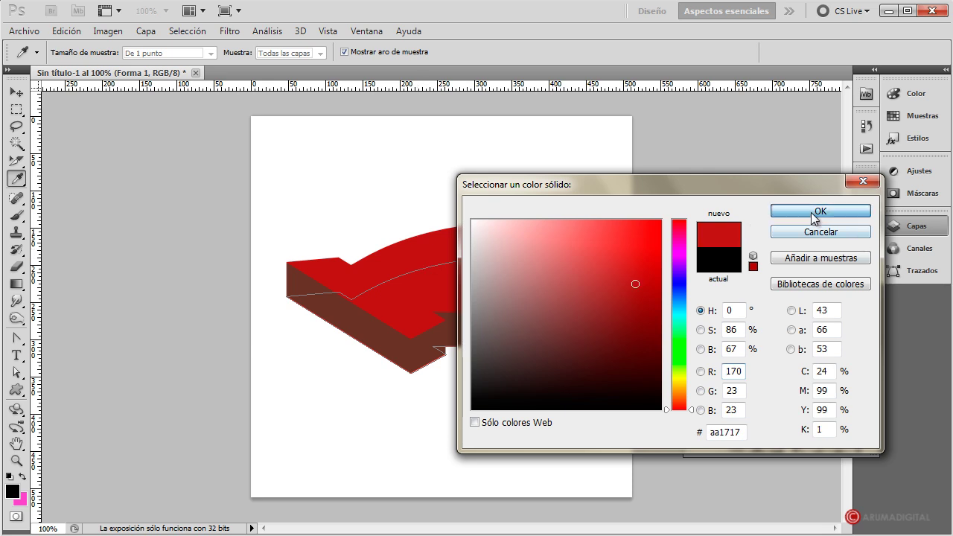
click(802, 314)
click(800, 285)
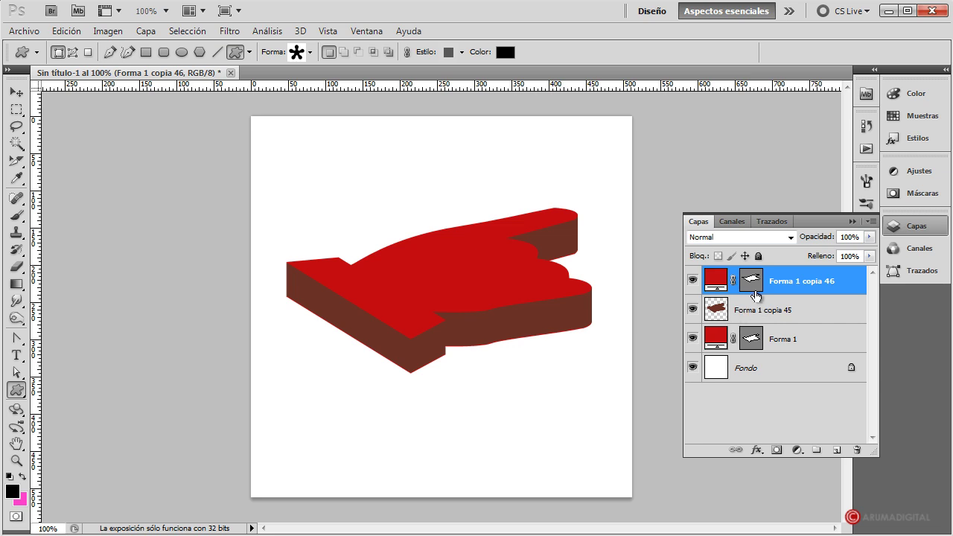
Step: Hide the bottom Forma 1 layer, keeping the red top face visible
click(694, 285)
click(693, 339)
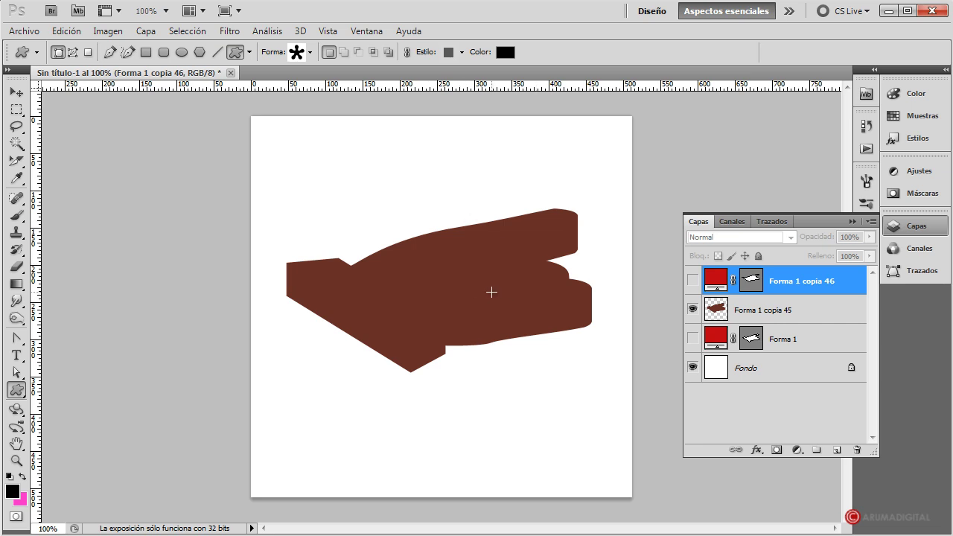
click(693, 281)
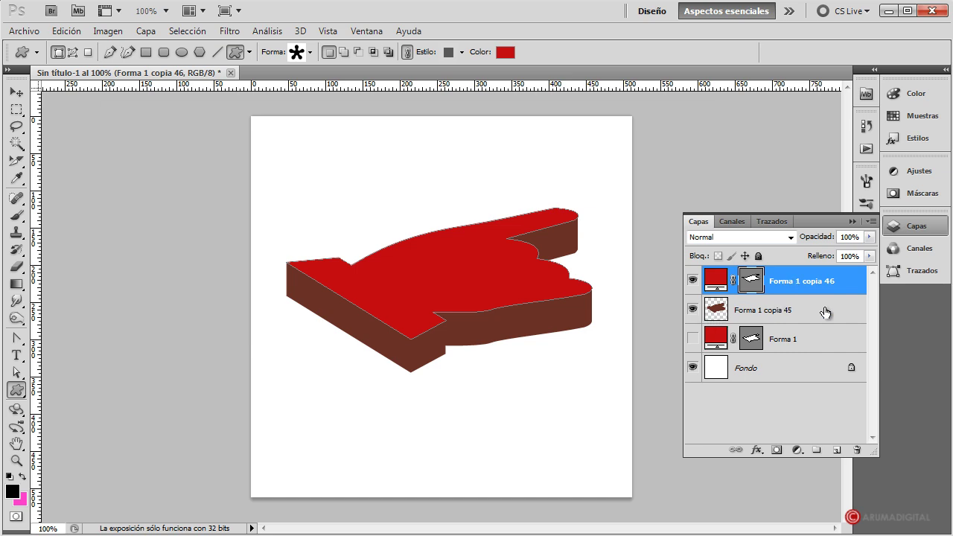
Step: Trim Forma 1 copia 45 to its visible edge by deleting the inverse of the shape selection
click(819, 316)
ctrl+click(718, 313)
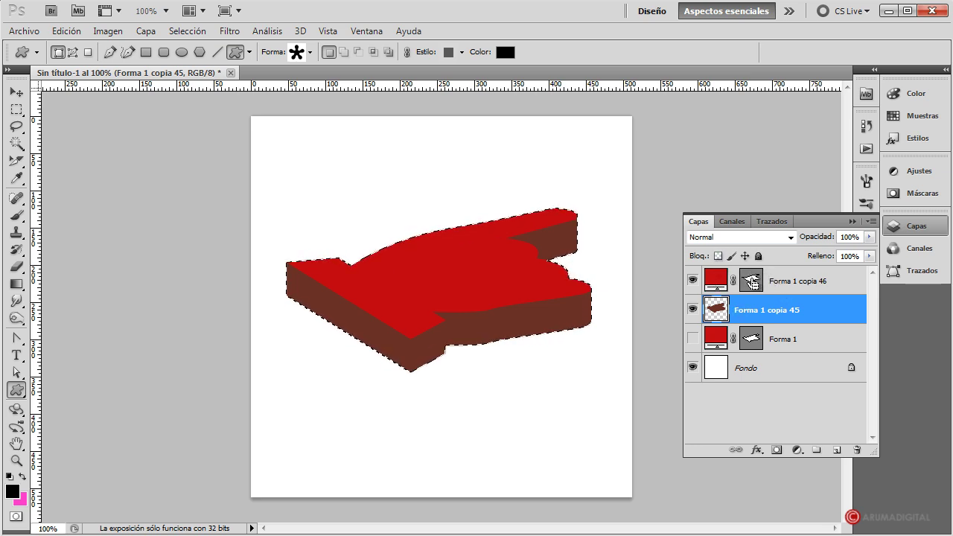
ctrl+alt+click(752, 281)
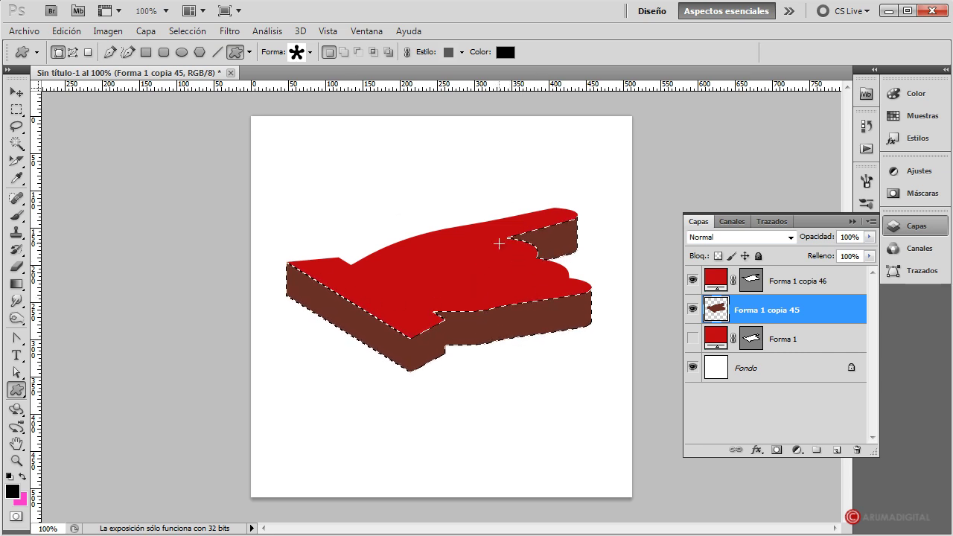
click(187, 31)
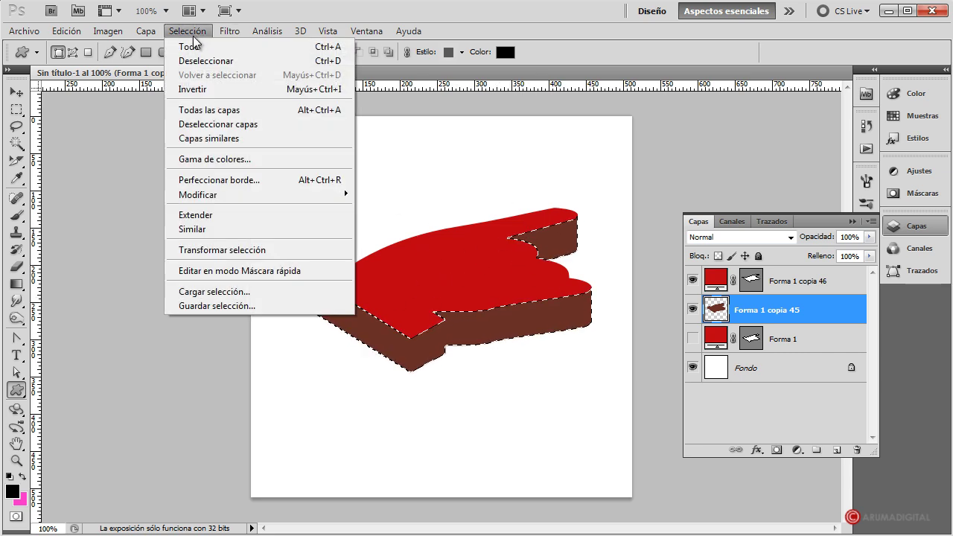
click(195, 87)
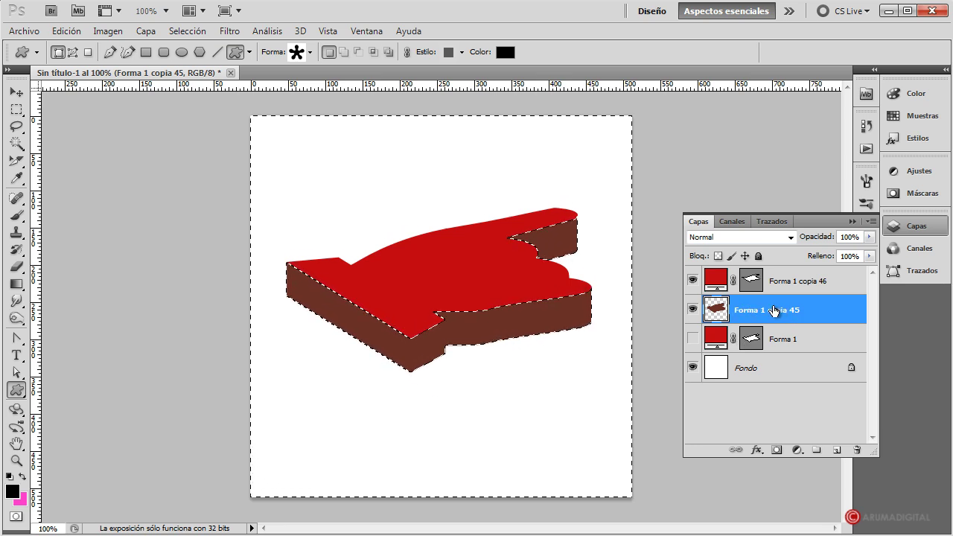
key(Delete)
click(188, 30)
click(202, 62)
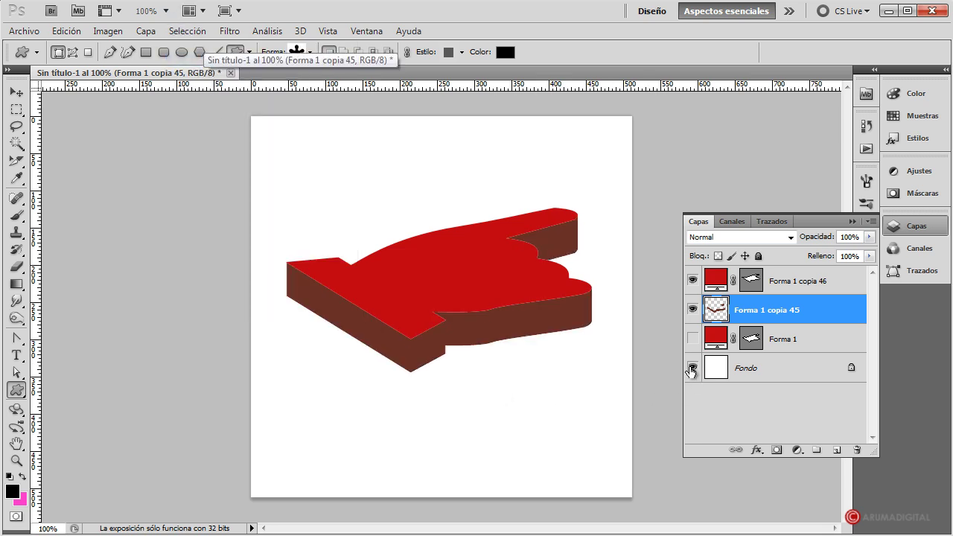
Step: Nudge the red top face Forma 1 copia 46 up slightly with the Move tool
click(695, 282)
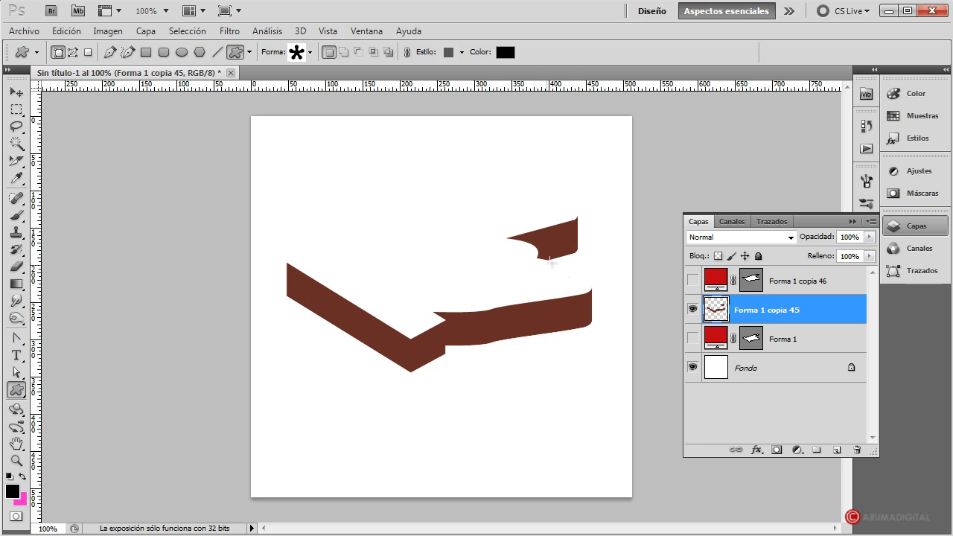
click(694, 281)
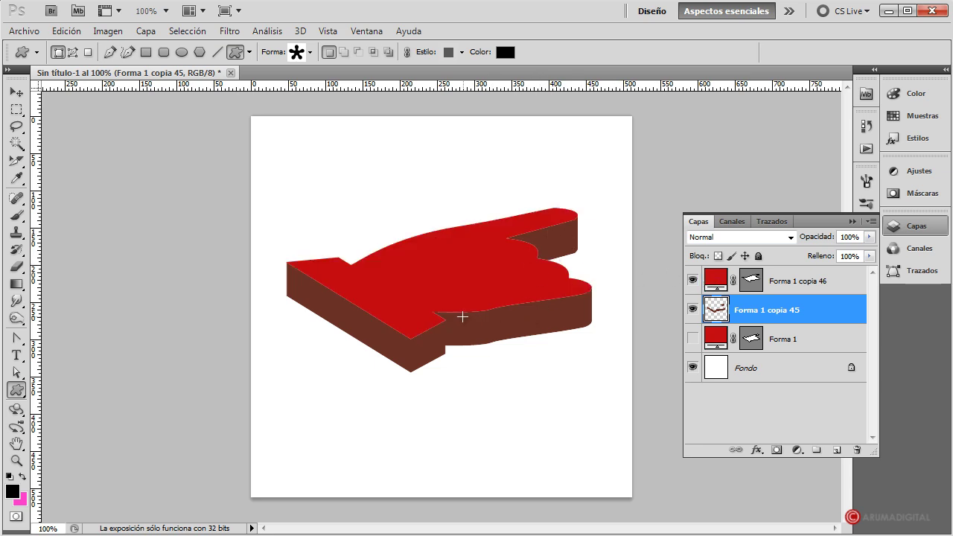
click(812, 337)
click(813, 313)
click(16, 92)
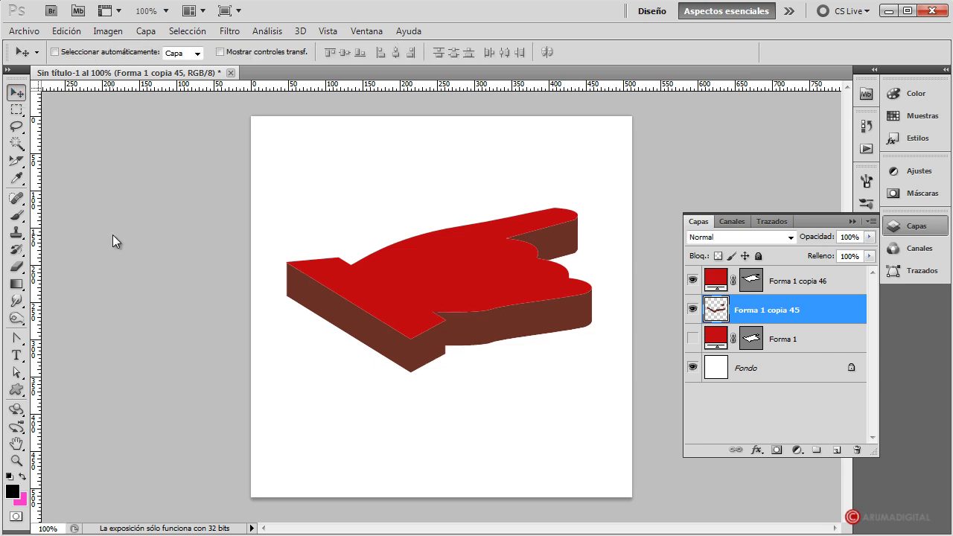
click(812, 283)
key(Up)
key(Up)
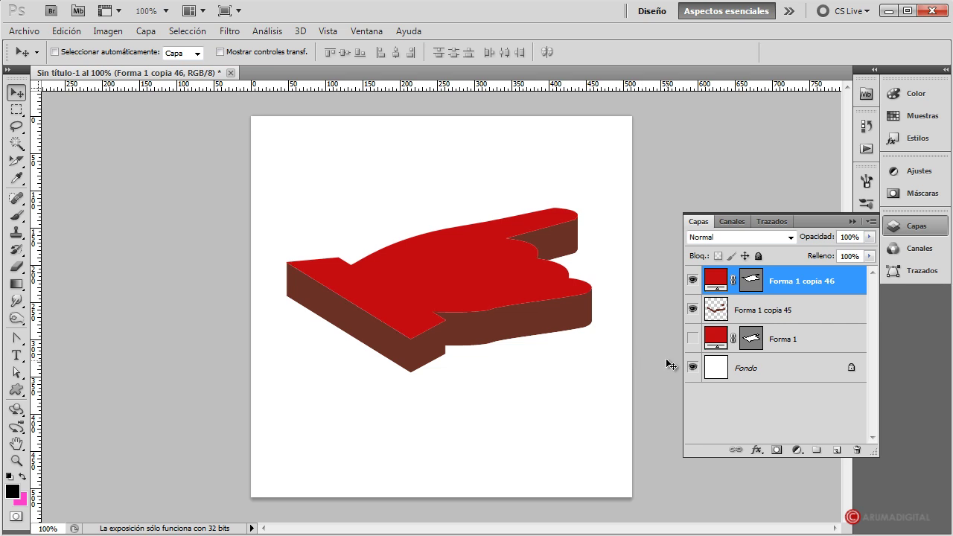
click(811, 317)
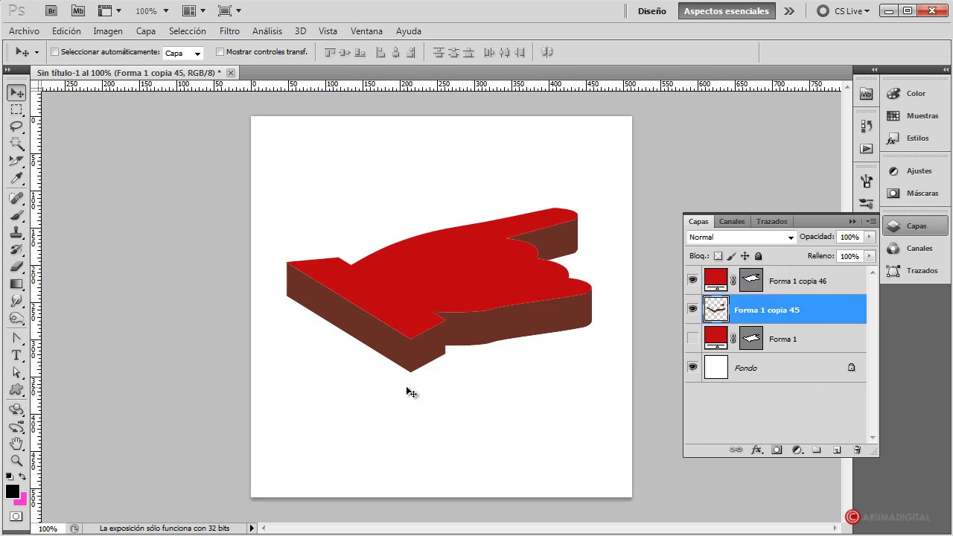
click(855, 283)
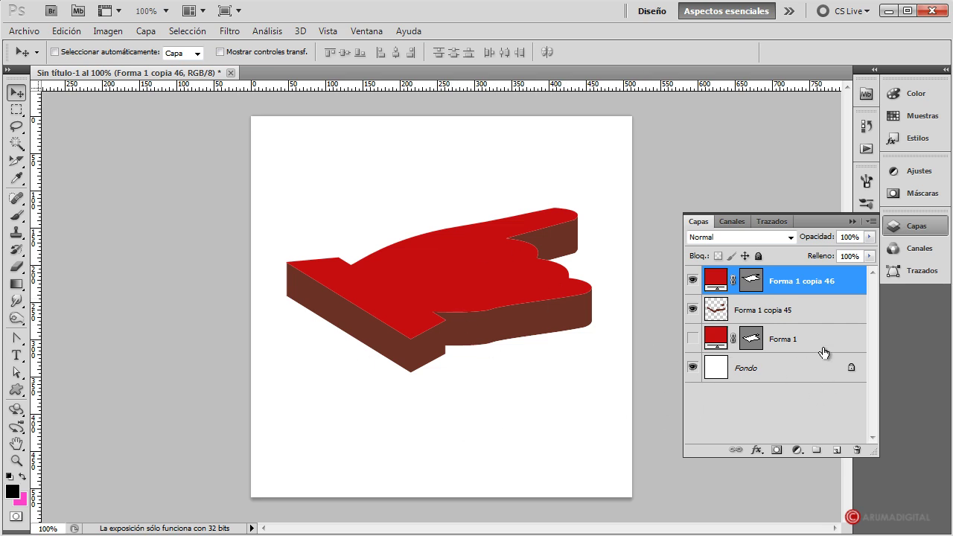
Step: Show Forma 1 and add a Sombra paralela in its layer style
click(823, 349)
click(693, 339)
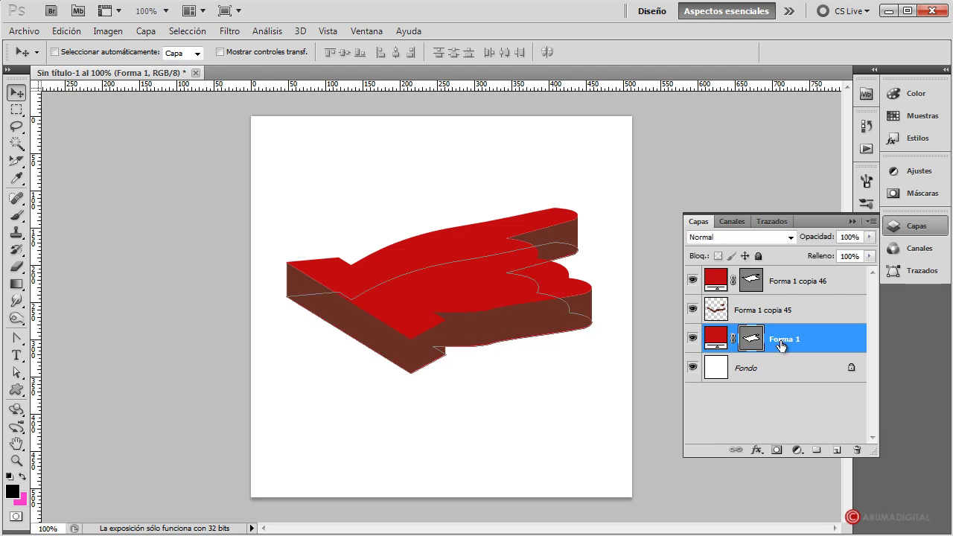
click(831, 289)
click(817, 349)
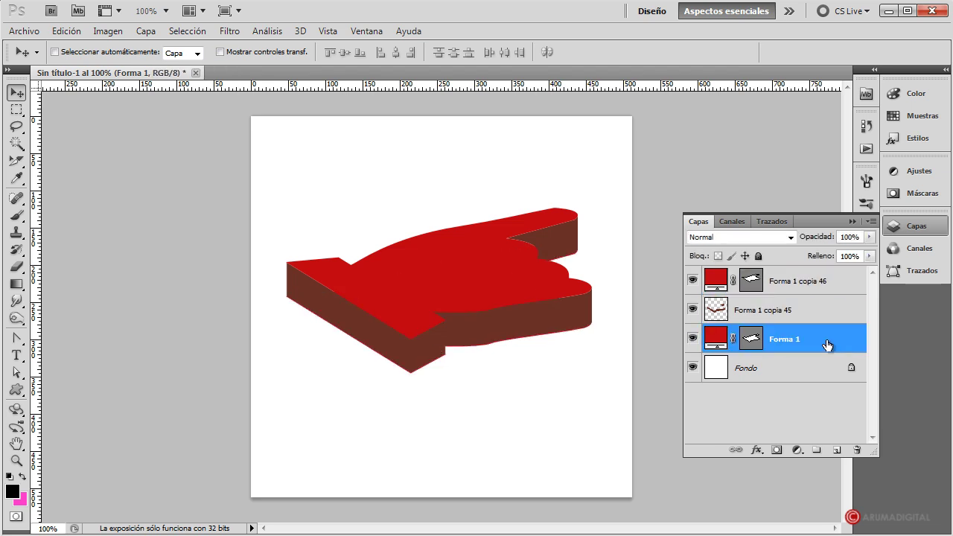
double_click(827, 344)
drag(425, 59, 884, 146)
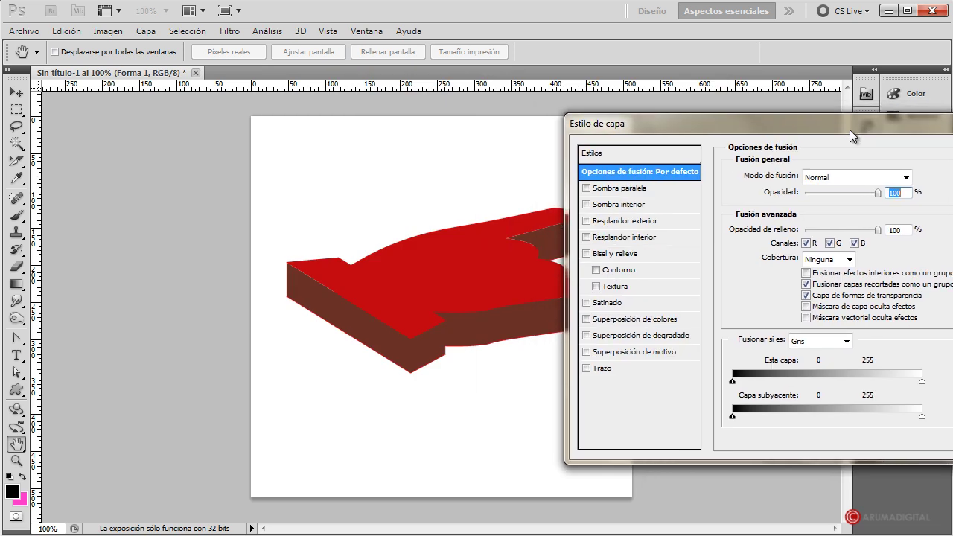
click(652, 211)
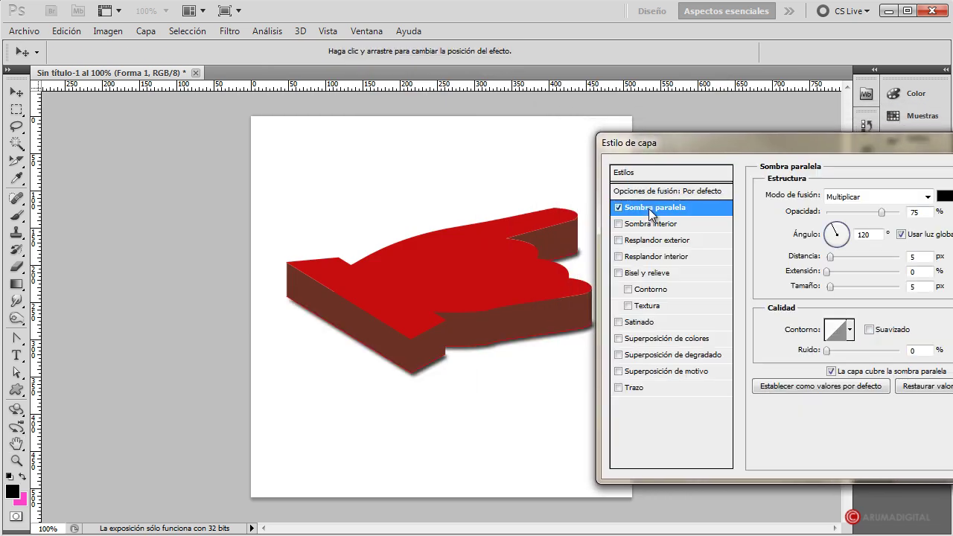
mouse_move(709, 143)
mouse_down()
mouse_move(742, 144)
mouse_move(713, 155)
mouse_up()
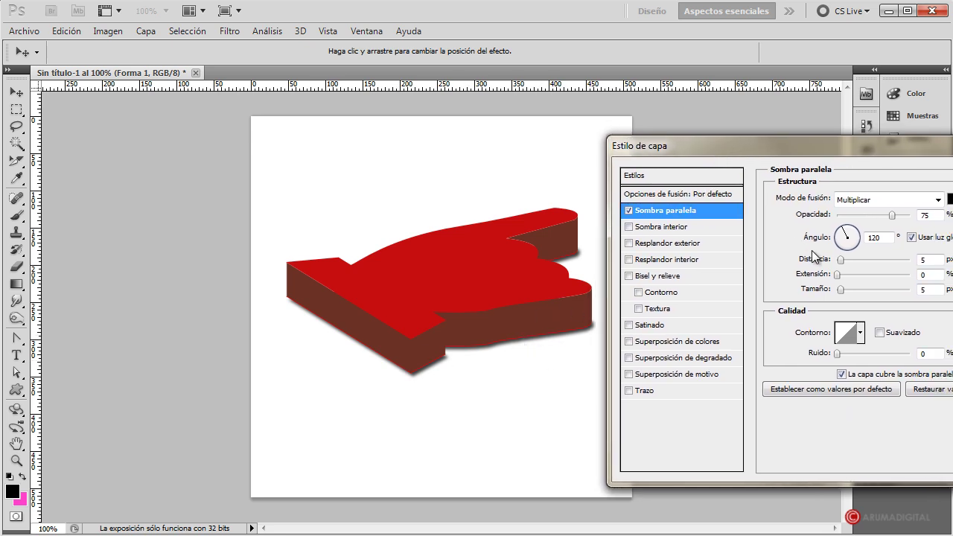
Step: Set the drop shadow to 90°, 2 px distance, 17% spread, 10 px size, 95% opacity
click(912, 238)
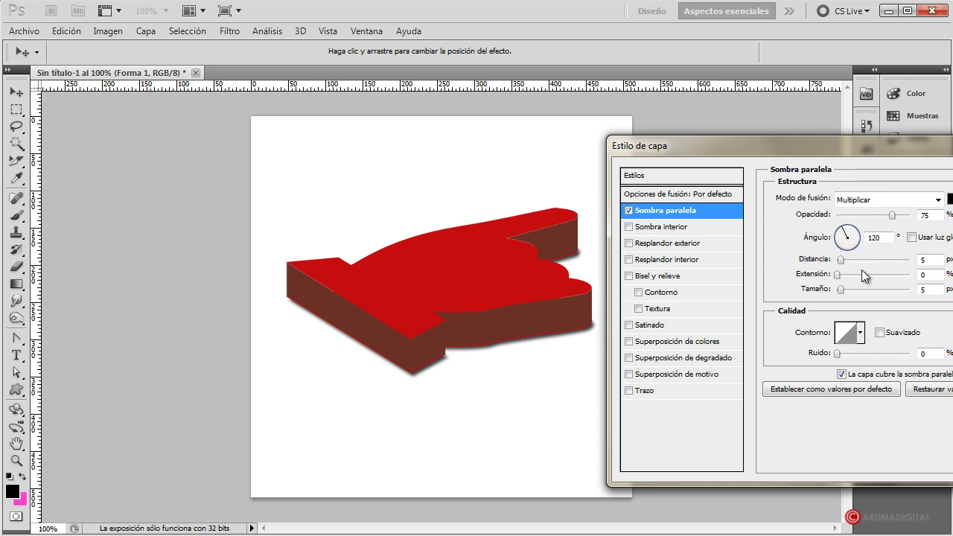
click(848, 233)
click(848, 237)
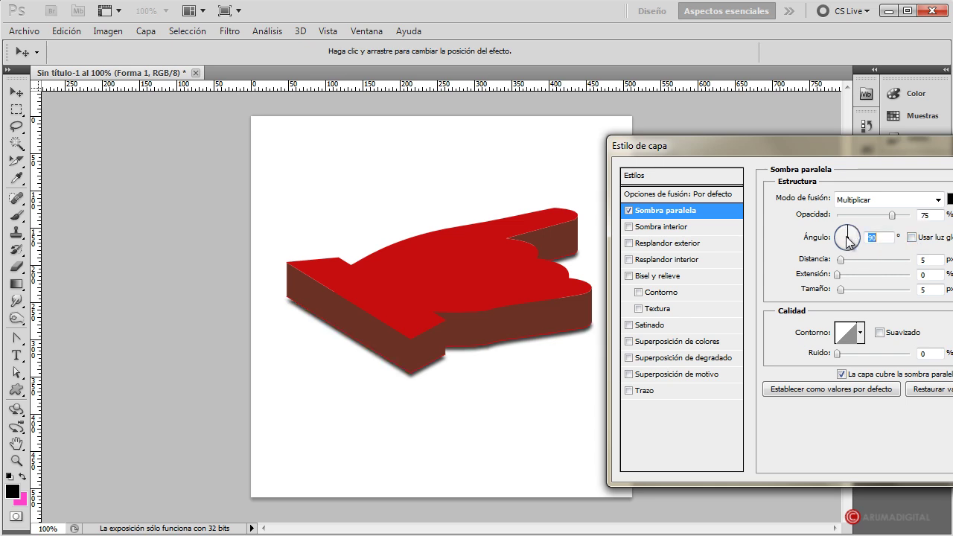
drag(841, 260, 852, 260)
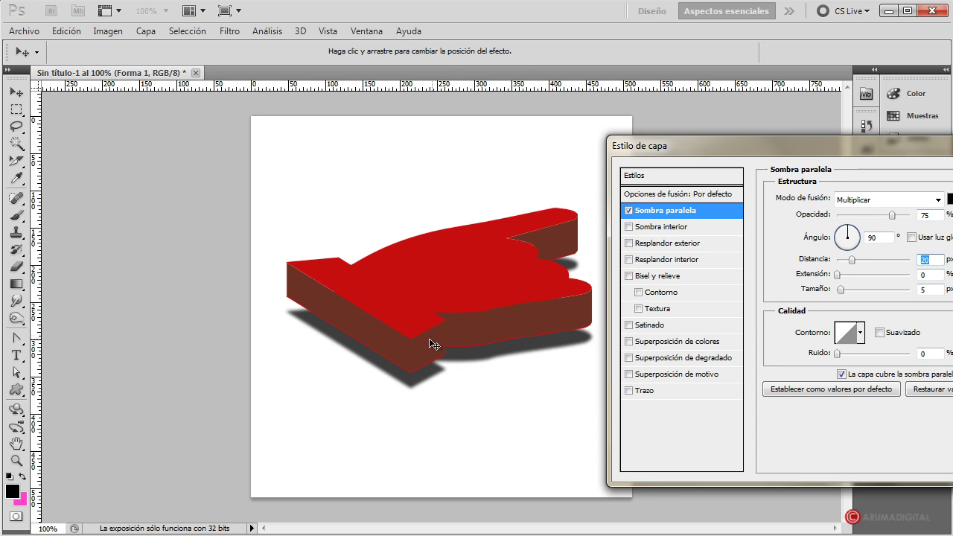
mouse_move(852, 260)
mouse_down()
mouse_move(840, 263)
mouse_move(844, 289)
mouse_move(846, 274)
mouse_move(889, 274)
mouse_move(847, 279)
mouse_move(847, 292)
mouse_up()
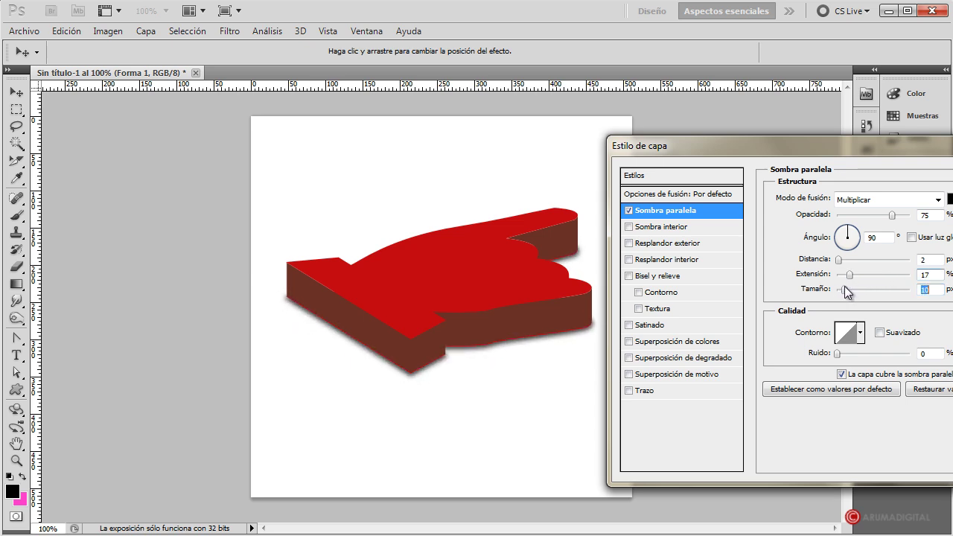
mouse_move(893, 218)
mouse_down()
mouse_move(877, 214)
mouse_move(909, 223)
mouse_up()
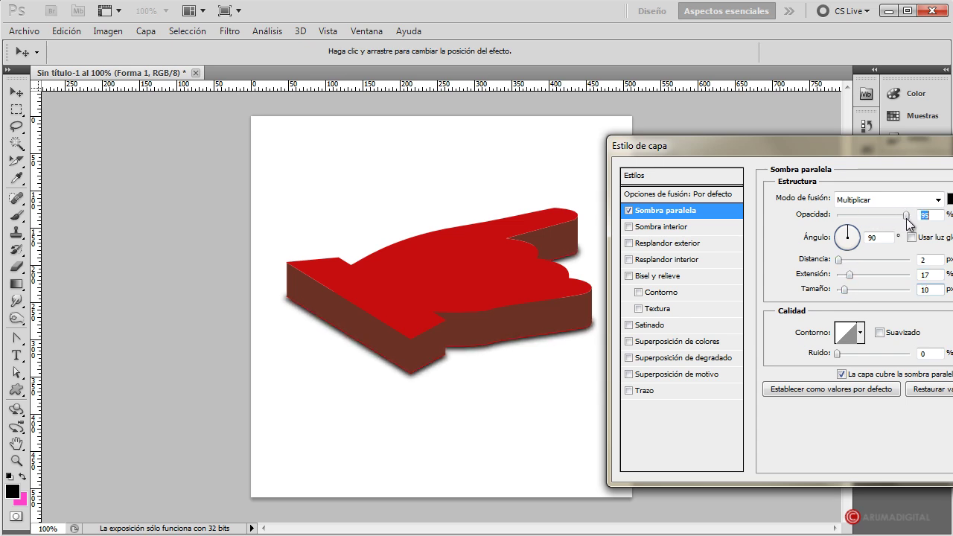
drag(882, 151, 699, 150)
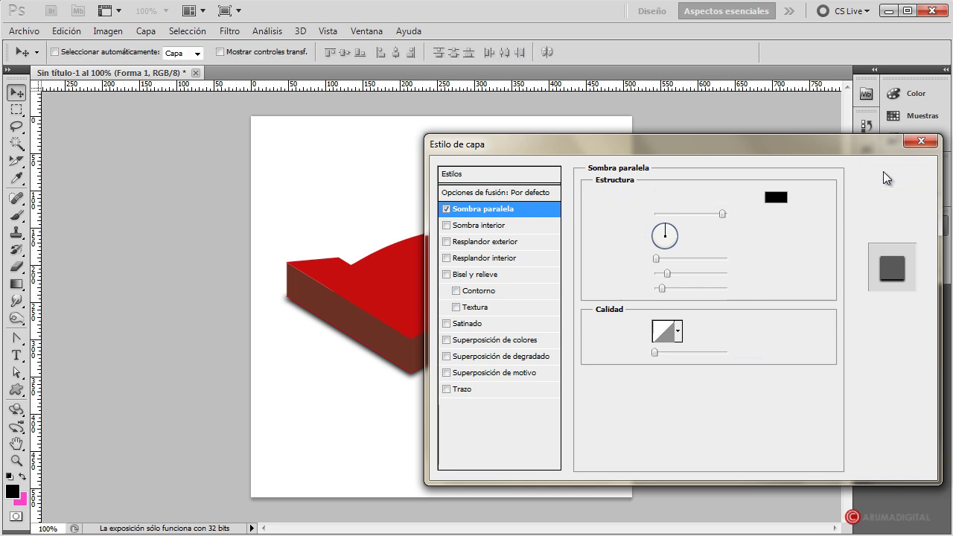
click(883, 176)
click(753, 341)
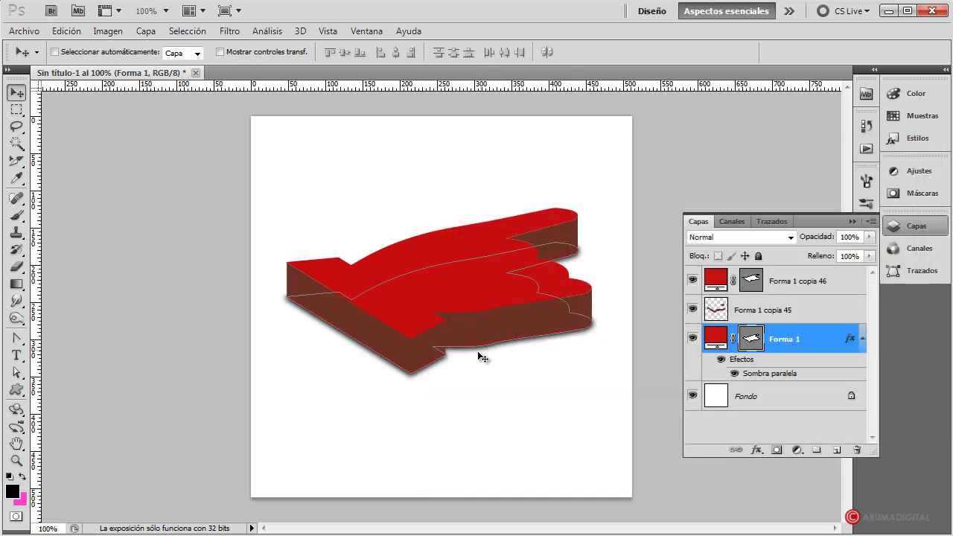
Step: Recolour Forma 1 to the brown 5f342a sampled from the hand's extruded side
click(811, 313)
click(819, 343)
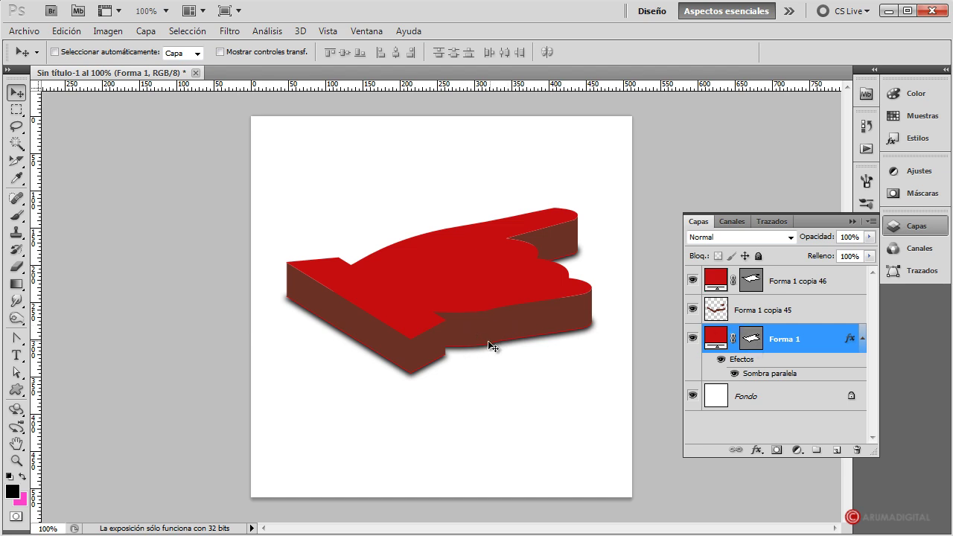
click(752, 340)
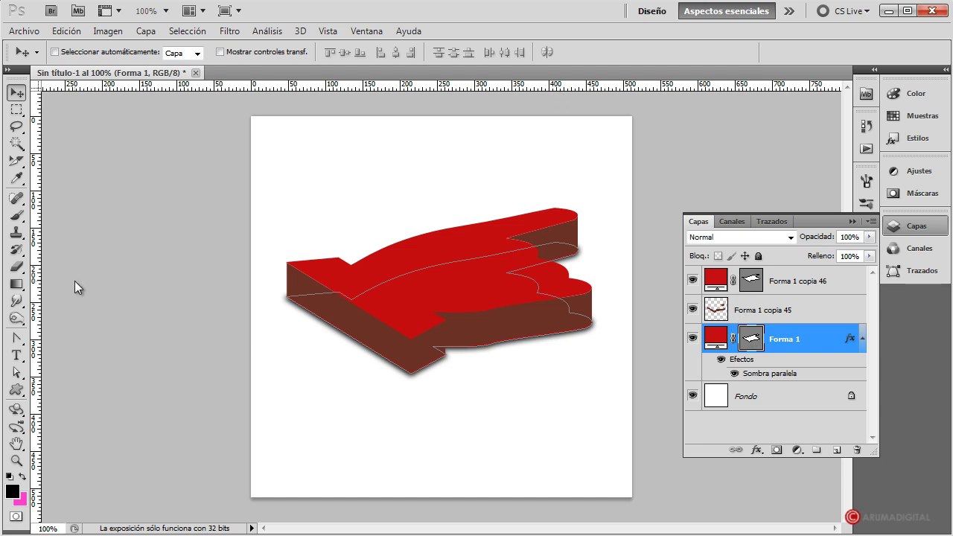
click(16, 390)
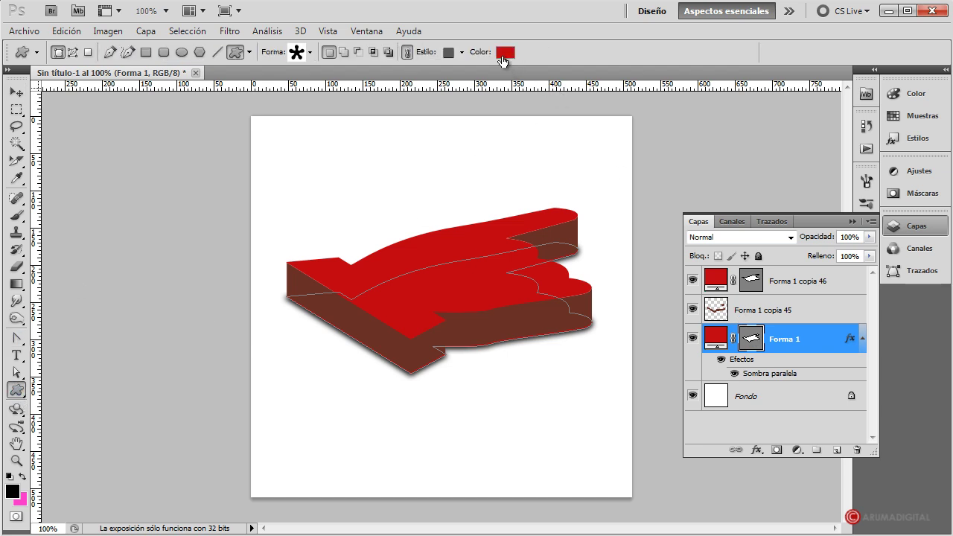
click(504, 53)
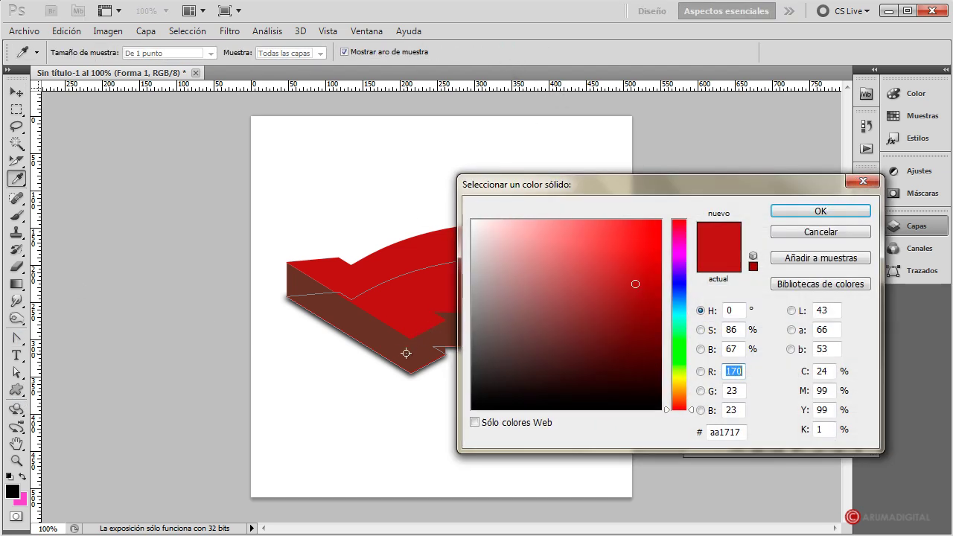
click(406, 353)
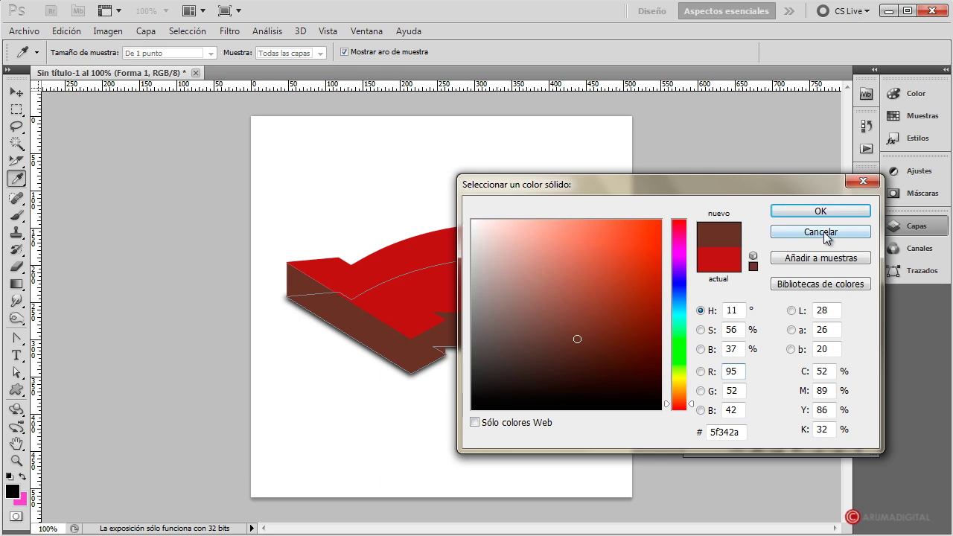
click(820, 212)
click(808, 319)
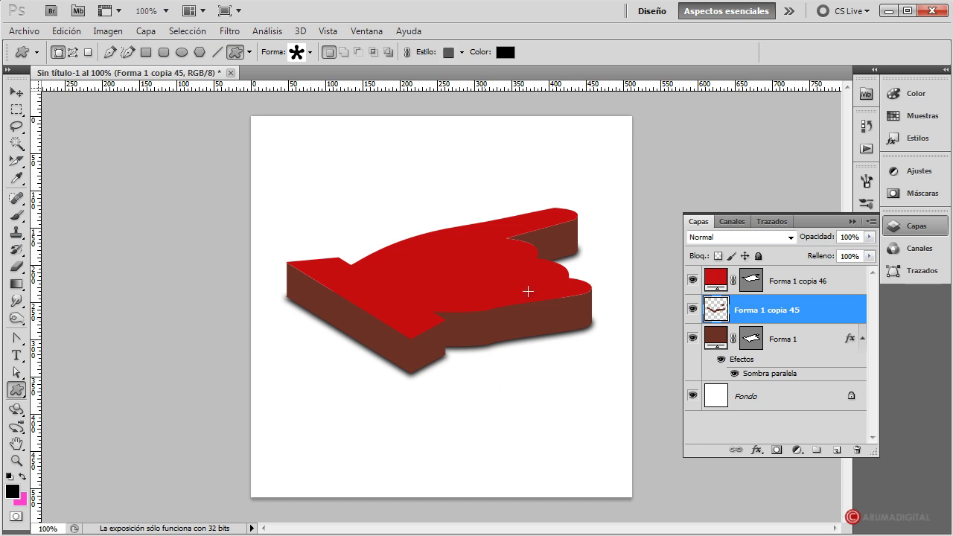
Step: Add an inner shadow to Forma 1 copia 45 at -90° with global light off
double_click(823, 310)
drag(741, 149, 840, 152)
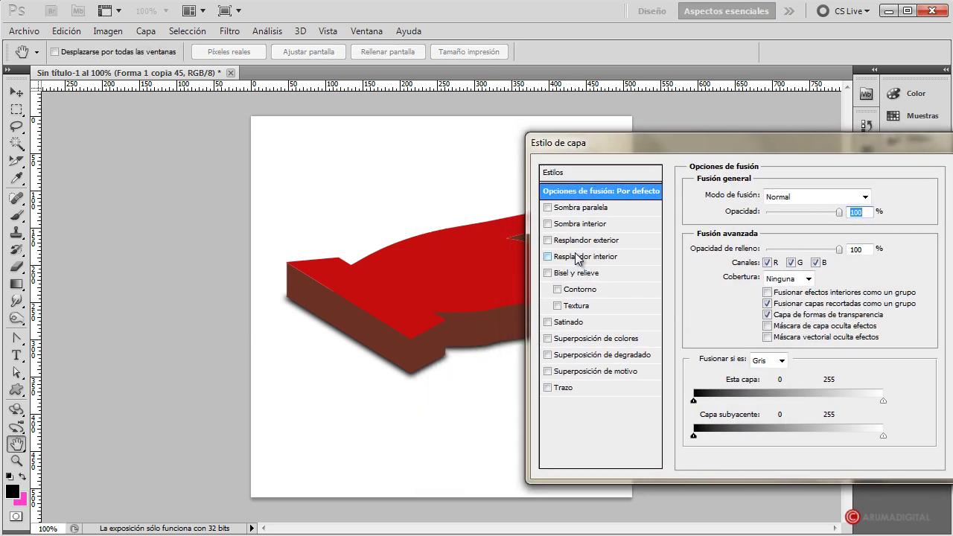
drag(644, 148, 674, 166)
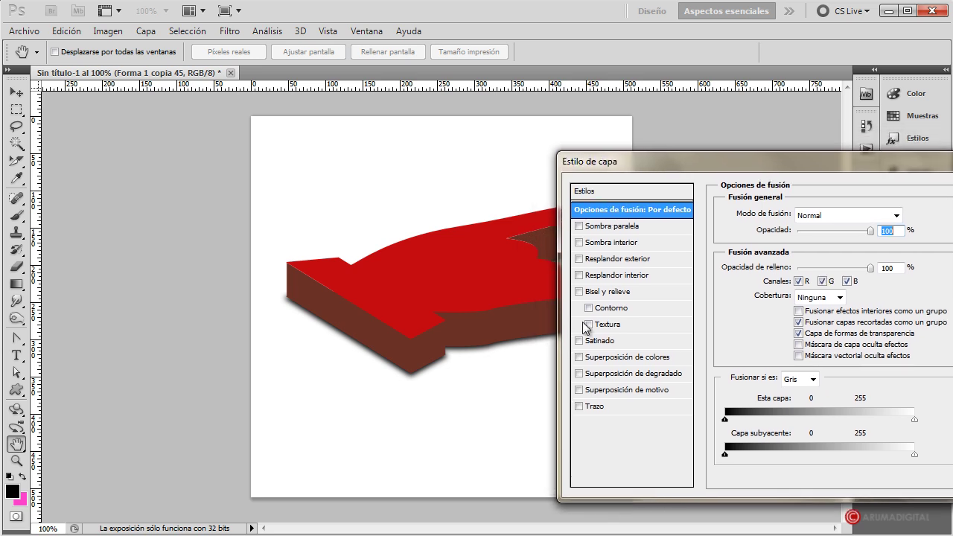
click(594, 244)
drag(764, 169, 794, 177)
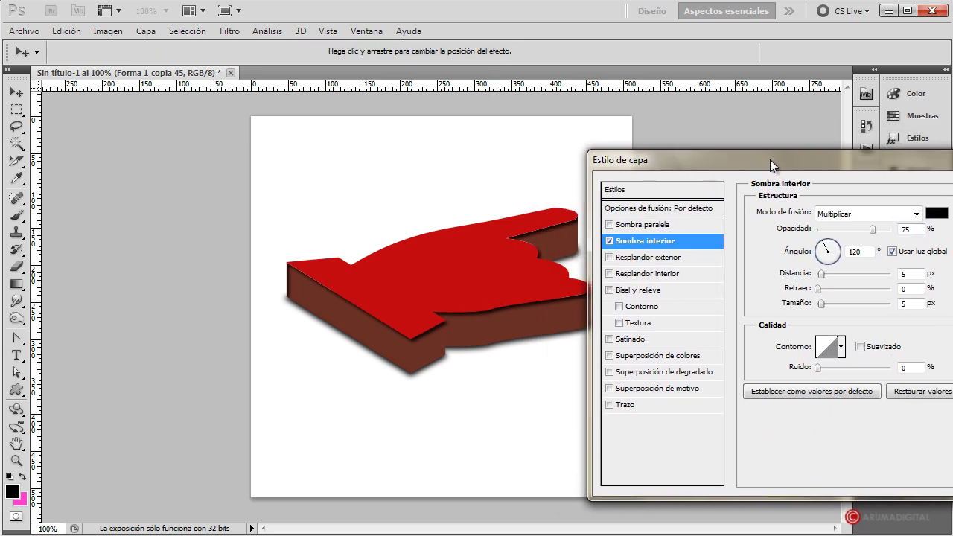
click(891, 262)
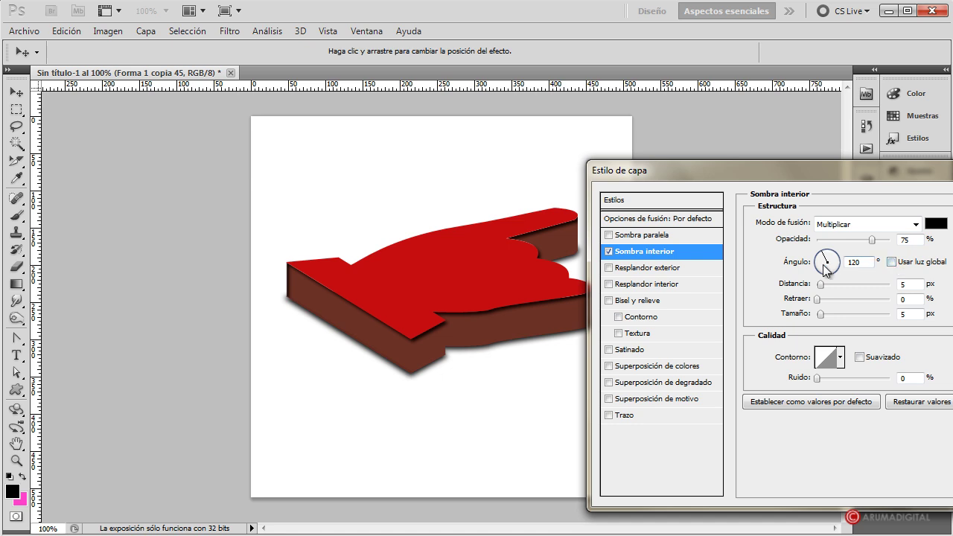
click(828, 270)
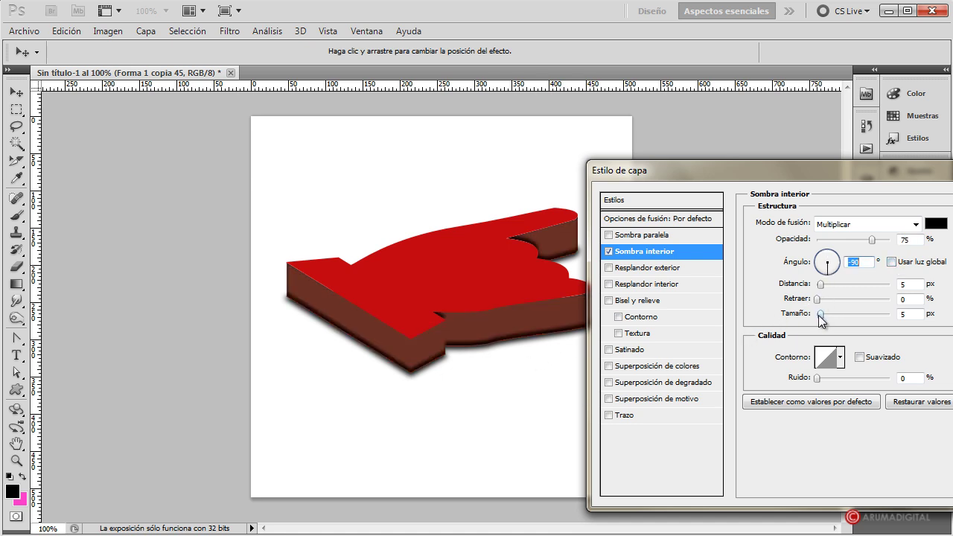
Step: Set the inner shadow to 36% opacity, 15 px distance and 18 px size, and apply
drag(820, 315, 825, 315)
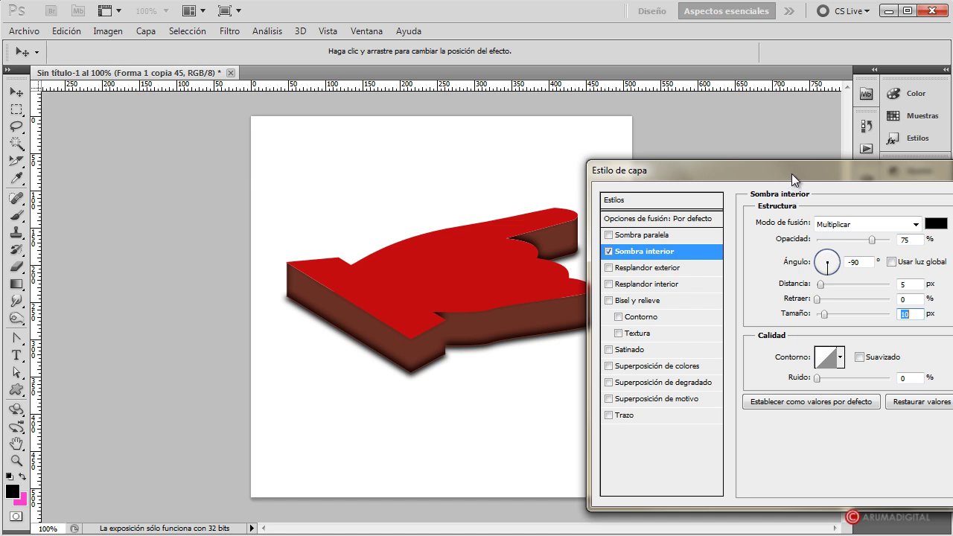
drag(792, 173, 740, 180)
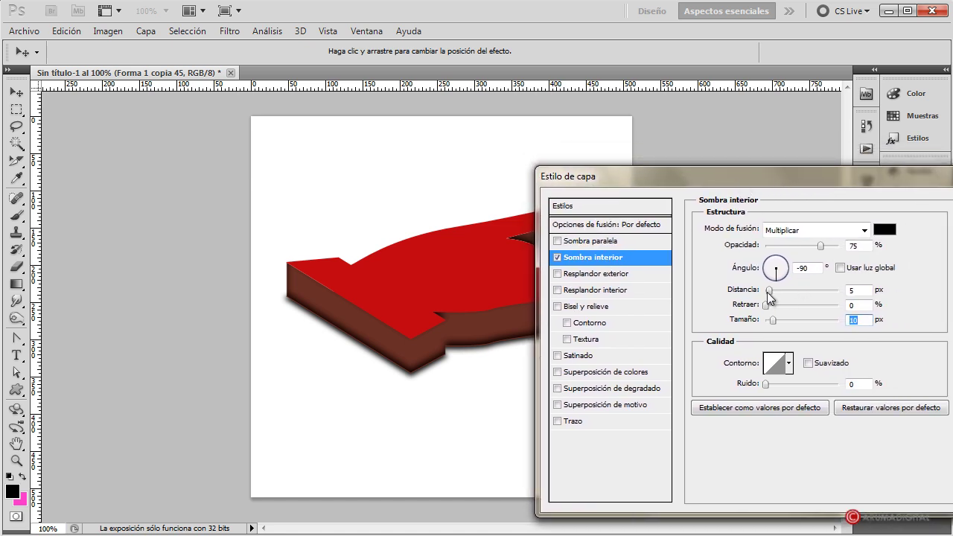
drag(820, 246, 794, 249)
mouse_move(778, 320)
mouse_down()
mouse_move(777, 290)
mouse_move(778, 321)
mouse_up()
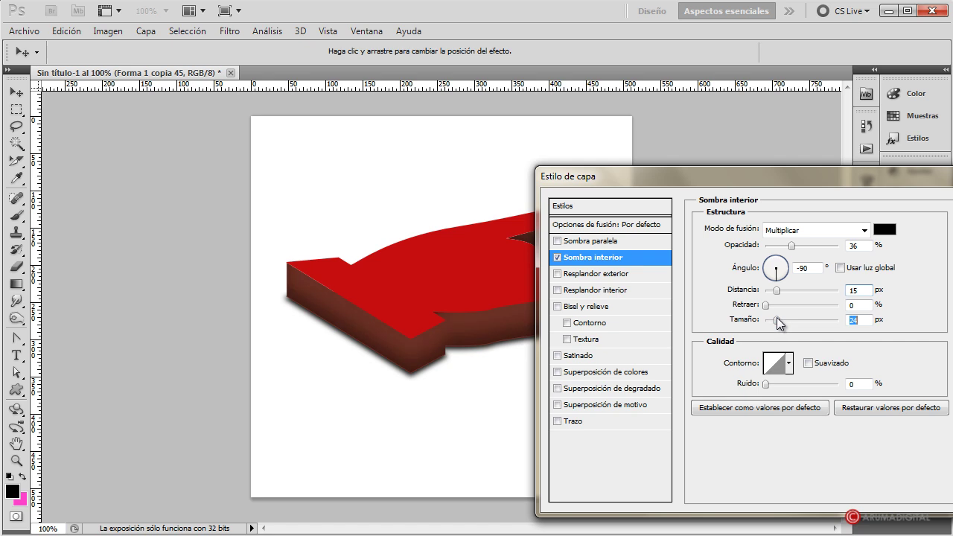
drag(722, 176, 808, 161)
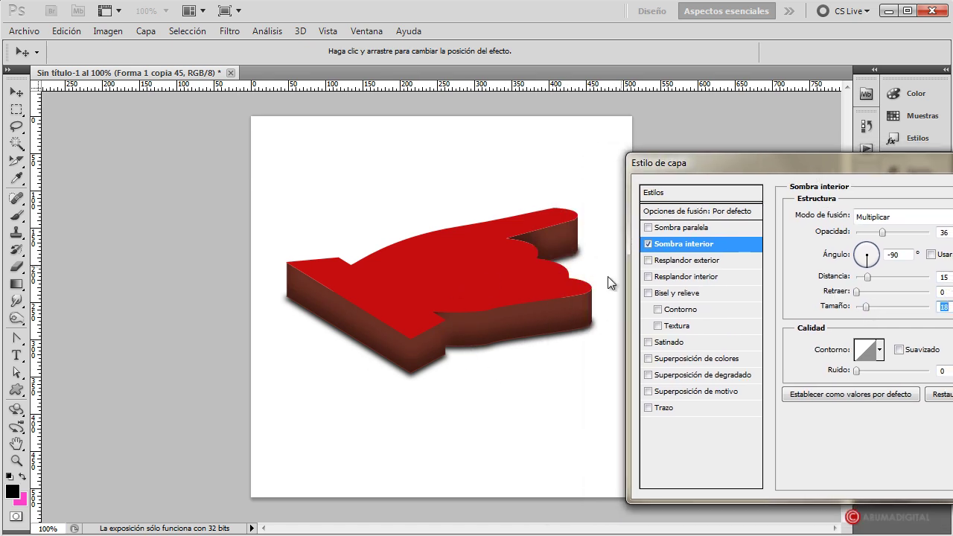
drag(772, 167, 660, 167)
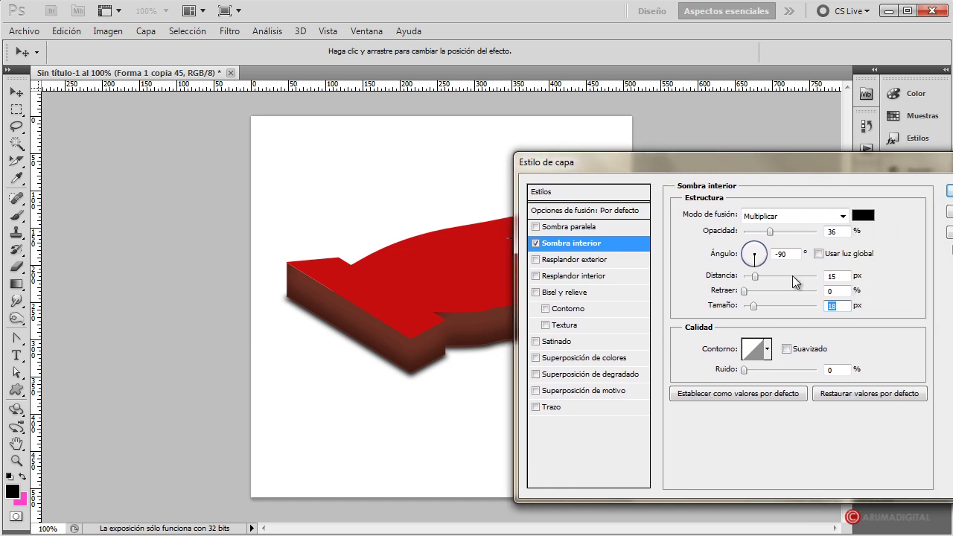
drag(923, 169, 851, 162)
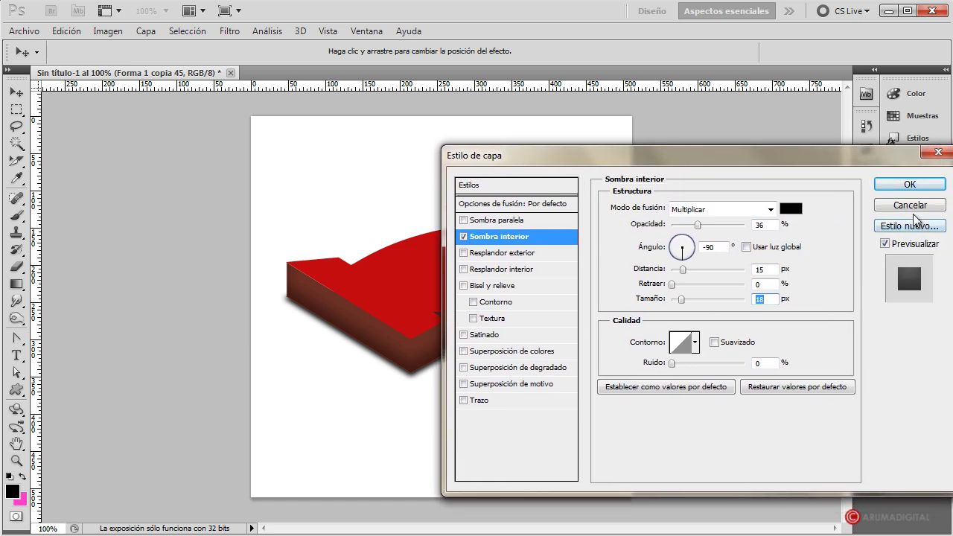
drag(591, 157, 777, 145)
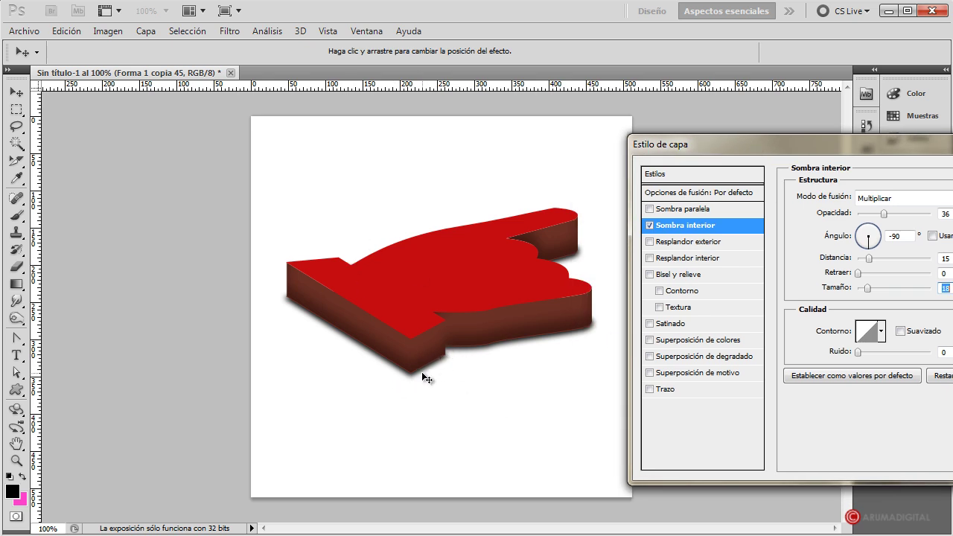
drag(846, 140, 589, 110)
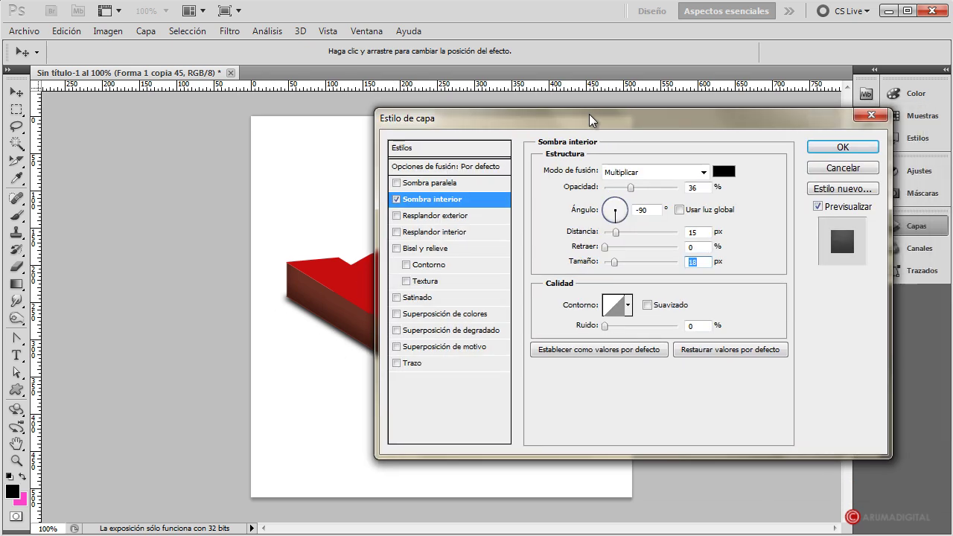
click(834, 142)
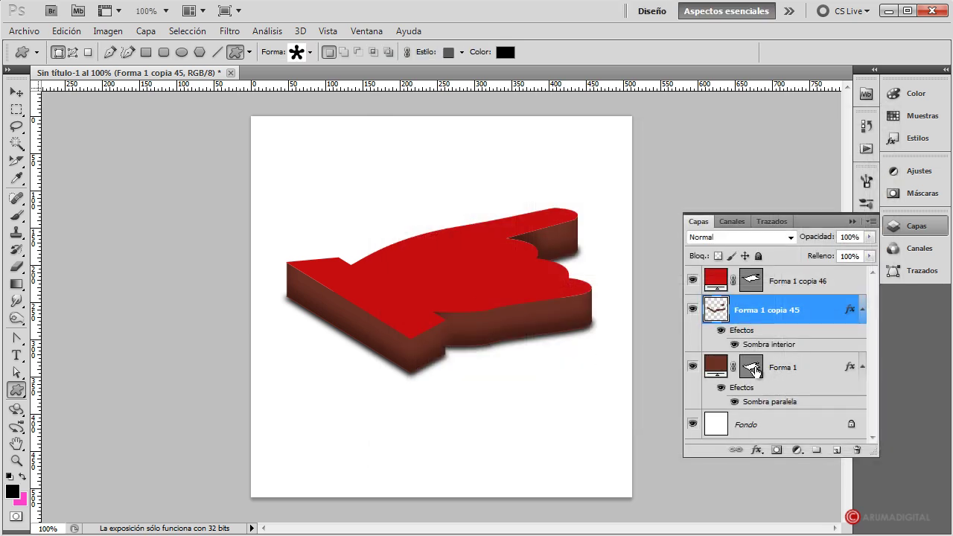
Step: Change Forma 1's fill to the darker brown 3f221c sampled from the hand's side
click(777, 366)
click(506, 52)
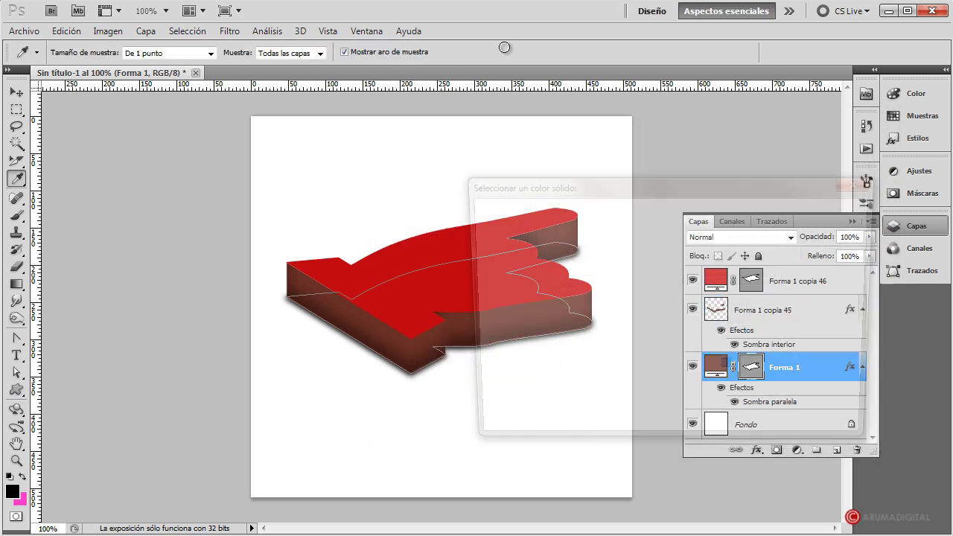
click(378, 349)
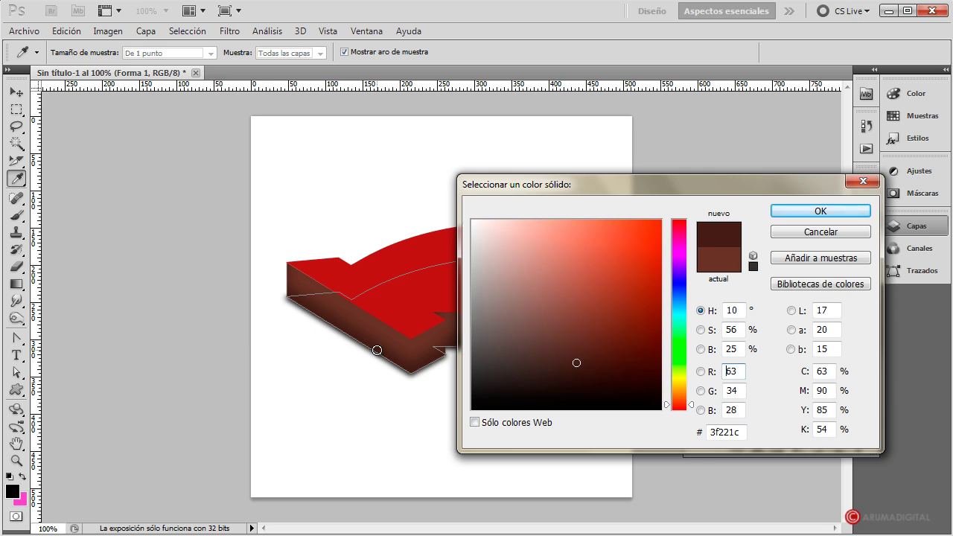
click(795, 216)
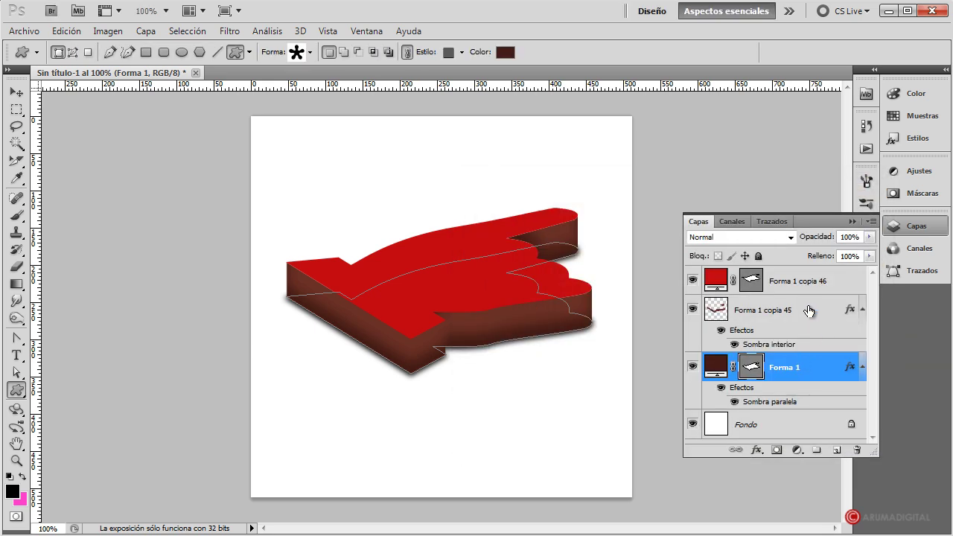
click(811, 313)
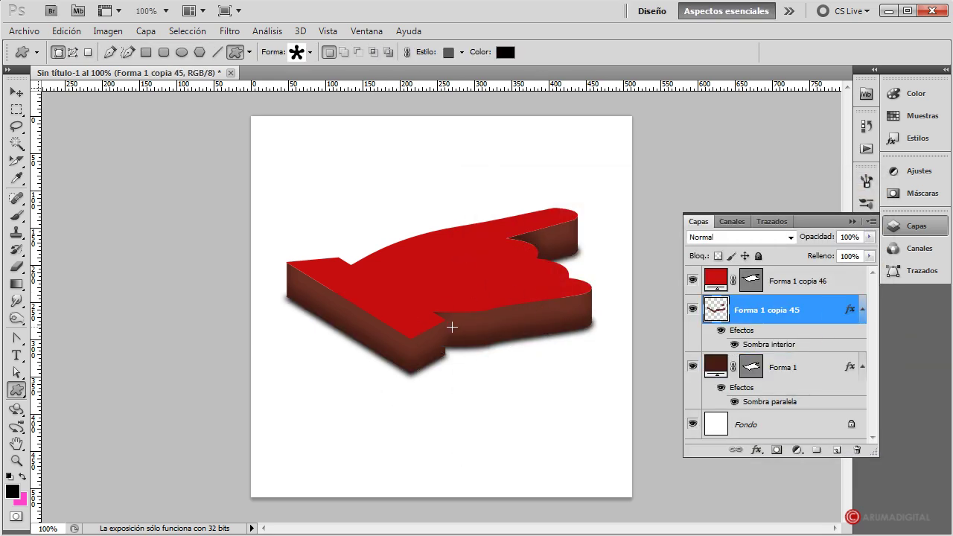
Step: Add a white inner glow to the top layer Forma 1 copia 46
click(848, 288)
double_click(848, 288)
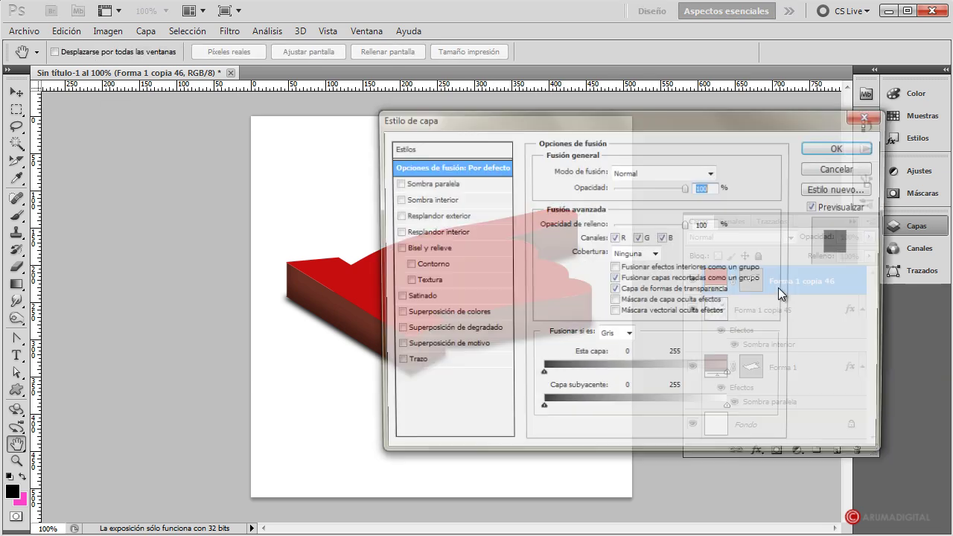
drag(685, 132, 935, 153)
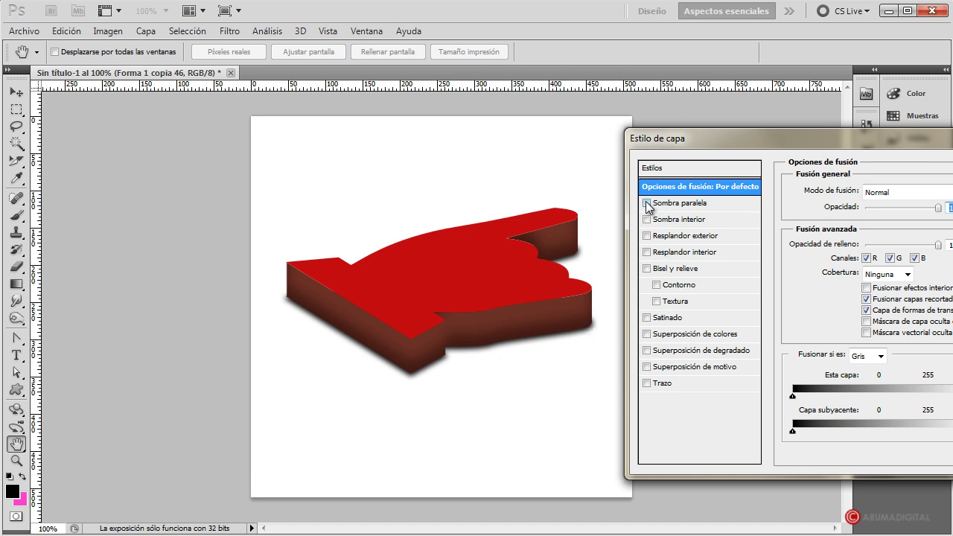
click(646, 252)
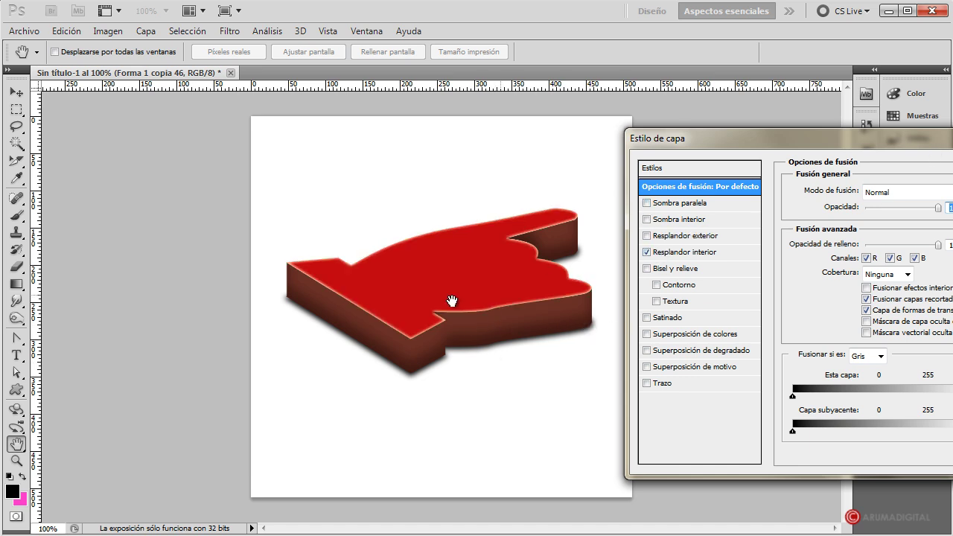
click(691, 253)
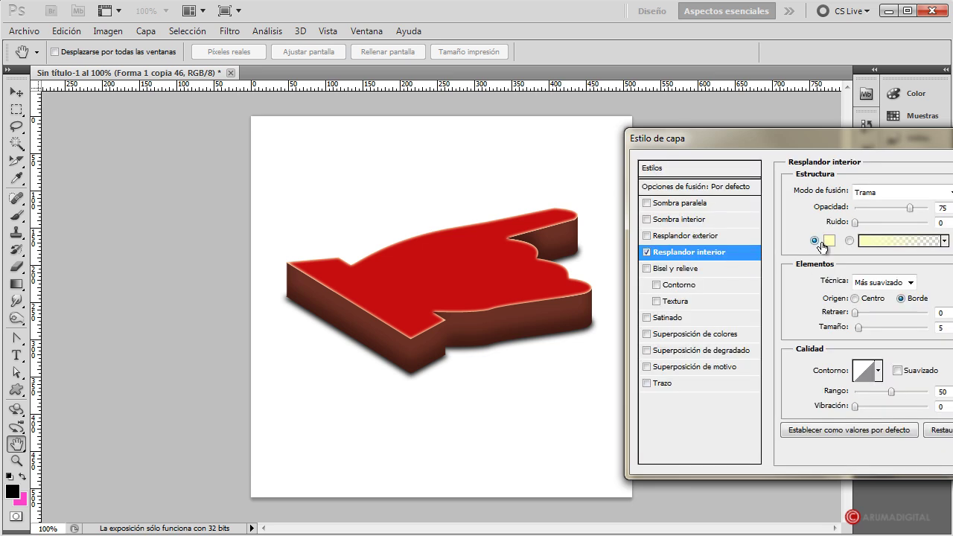
click(823, 238)
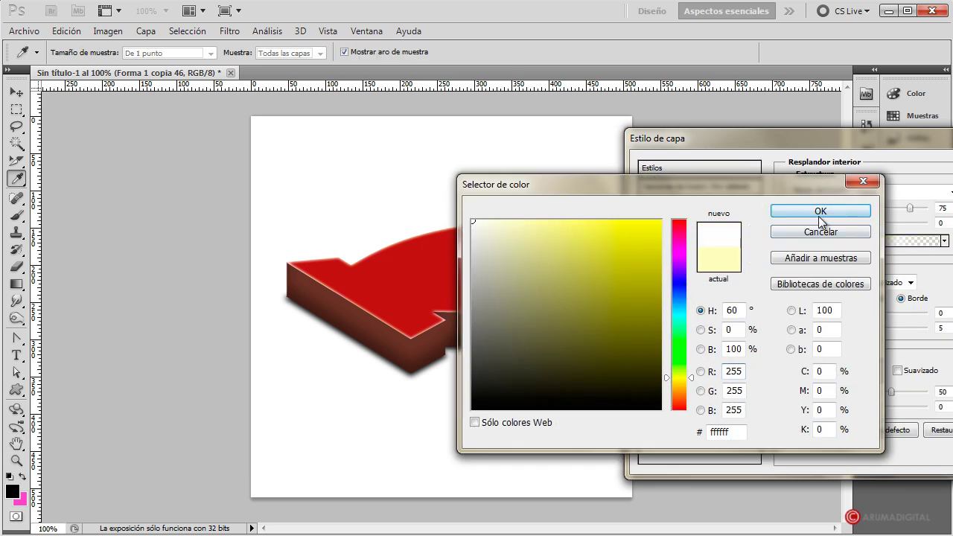
click(821, 212)
Step: Set the inner glow to 4 px size and 51% opacity, and enable a black stroke
drag(892, 134, 838, 129)
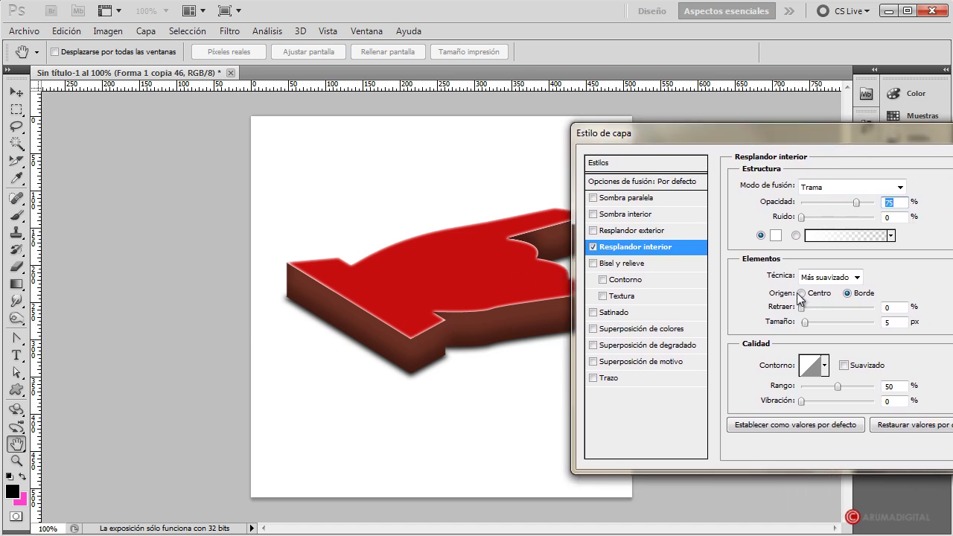
drag(806, 323, 806, 323)
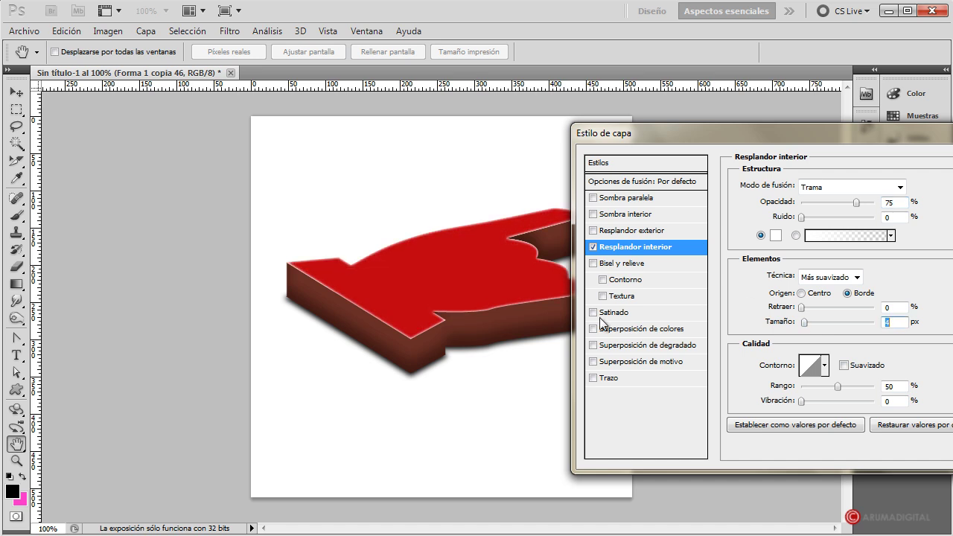
mouse_move(856, 202)
mouse_down()
mouse_move(829, 202)
mouse_move(839, 202)
mouse_up()
drag(791, 137, 747, 121)
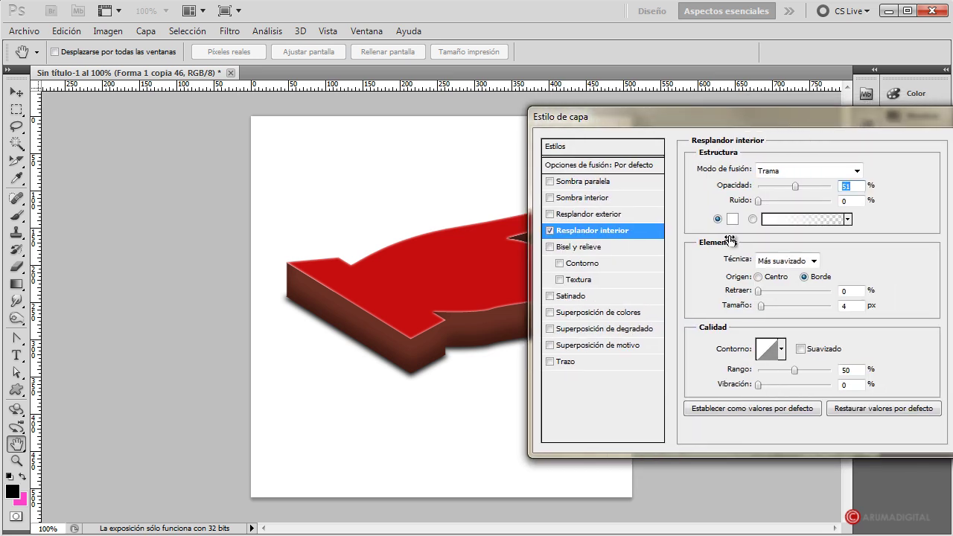
click(550, 361)
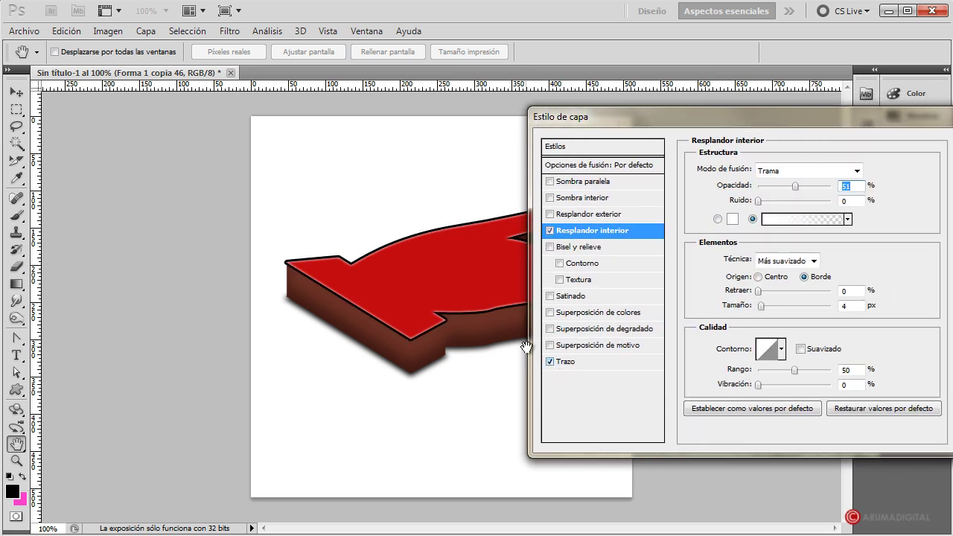
Step: Place the stroke inside the edge at 5 px with slightly reduced opacity
click(569, 362)
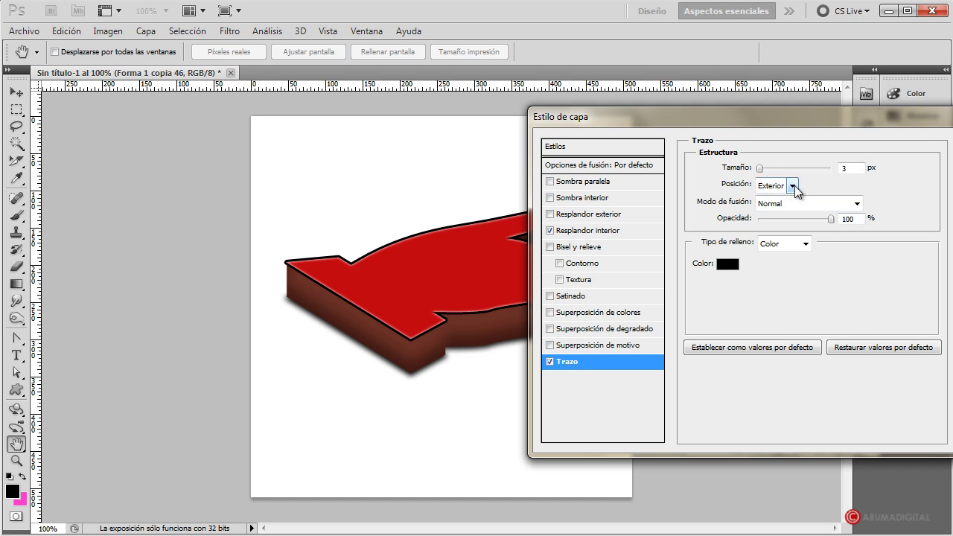
click(794, 186)
click(775, 214)
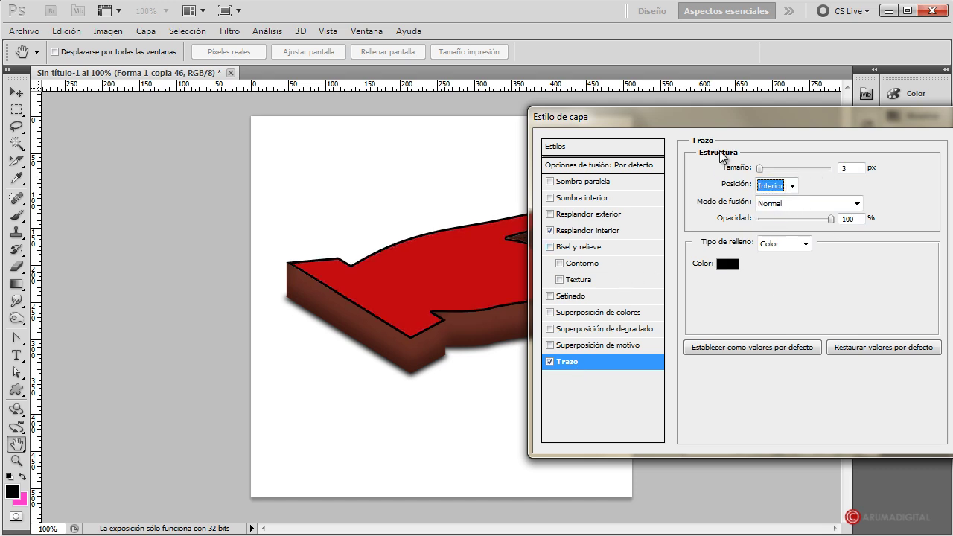
drag(726, 118, 746, 146)
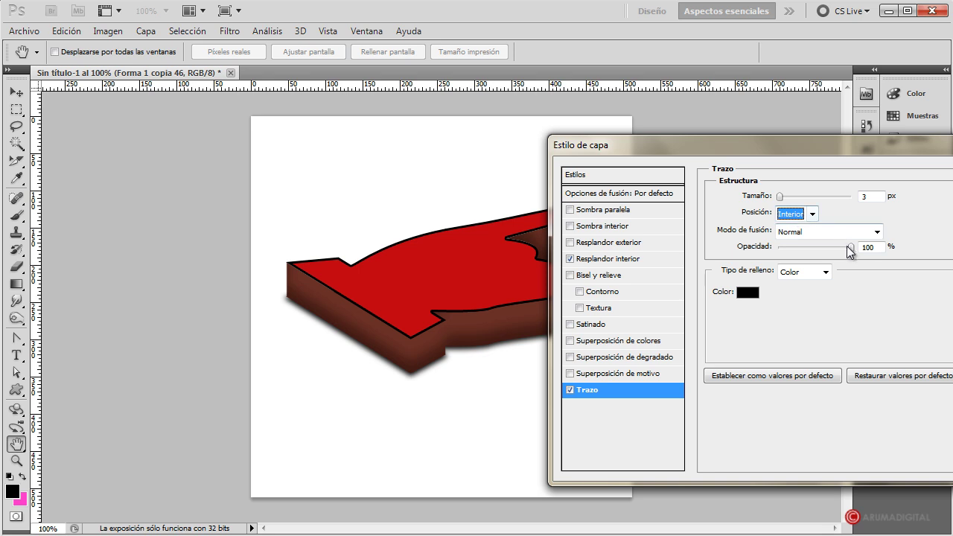
mouse_move(852, 247)
mouse_down()
mouse_move(835, 248)
mouse_move(850, 248)
mouse_up()
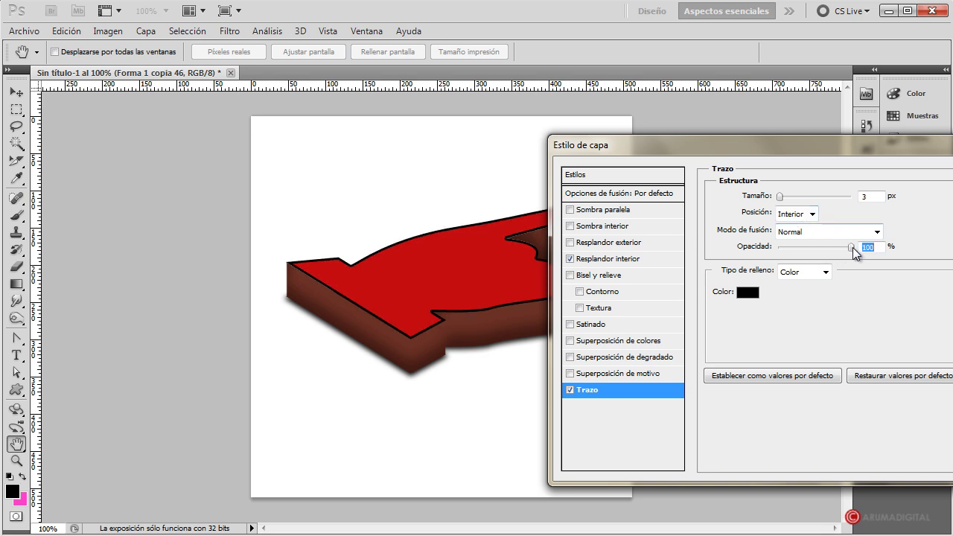
drag(781, 197, 782, 198)
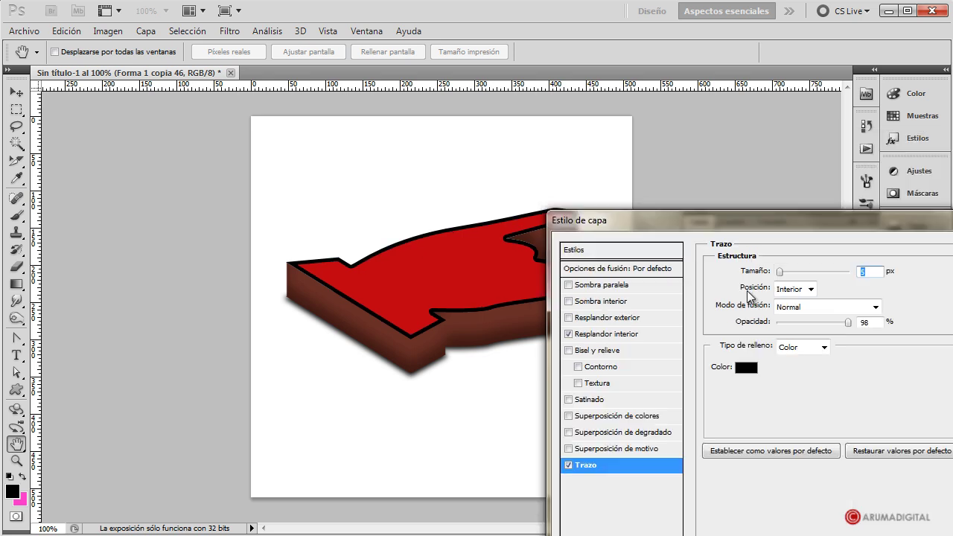
drag(773, 164, 798, 160)
Step: Change the stroke colour from black to the light red f05a5a
click(774, 289)
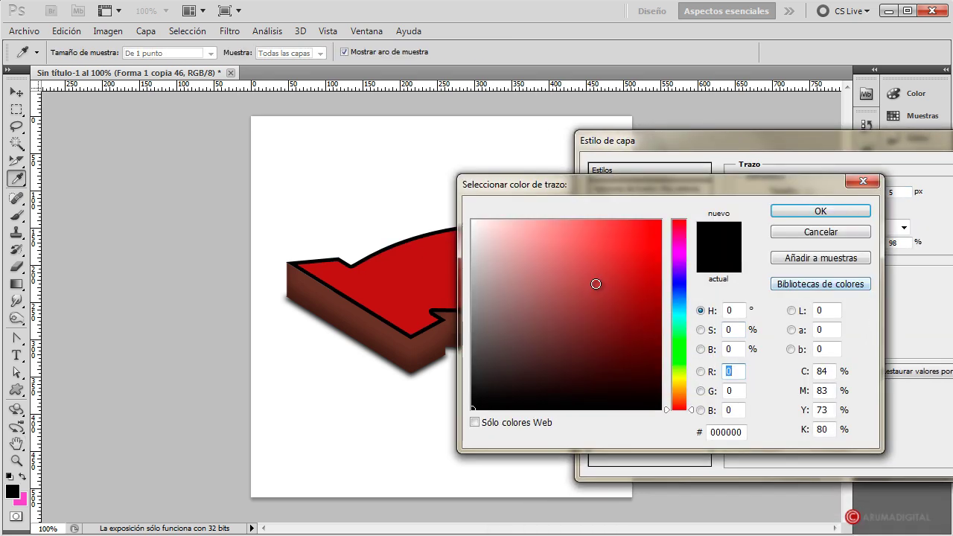
click(593, 260)
click(617, 250)
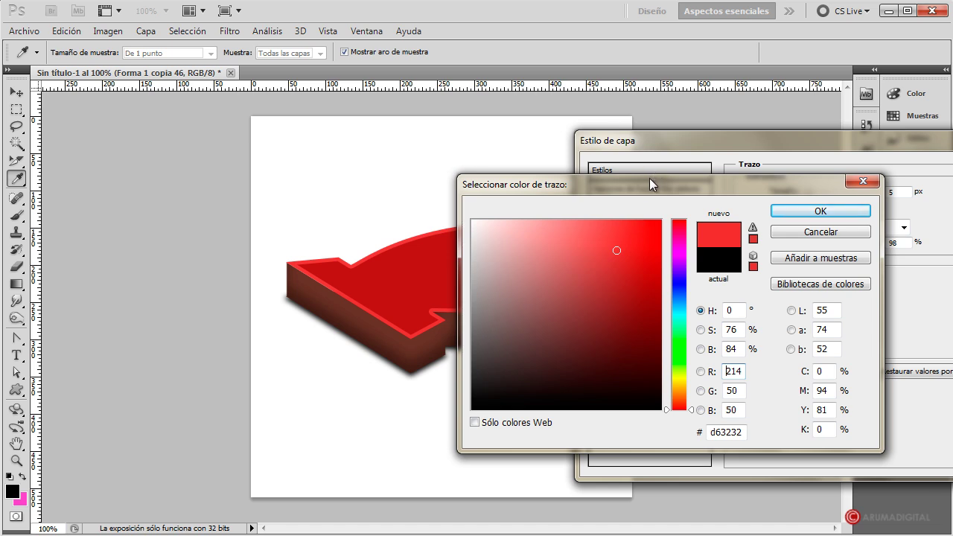
drag(650, 178, 813, 171)
click(753, 223)
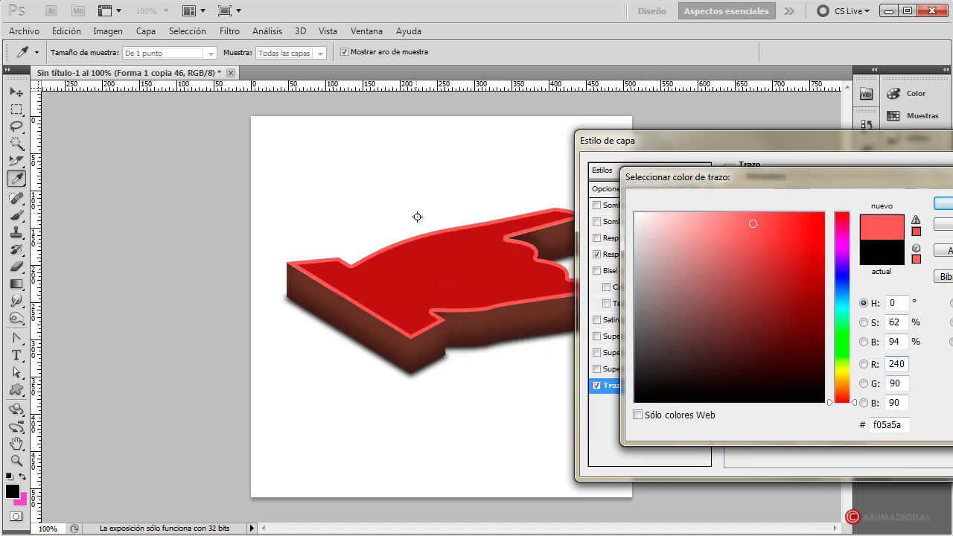
drag(855, 177, 750, 172)
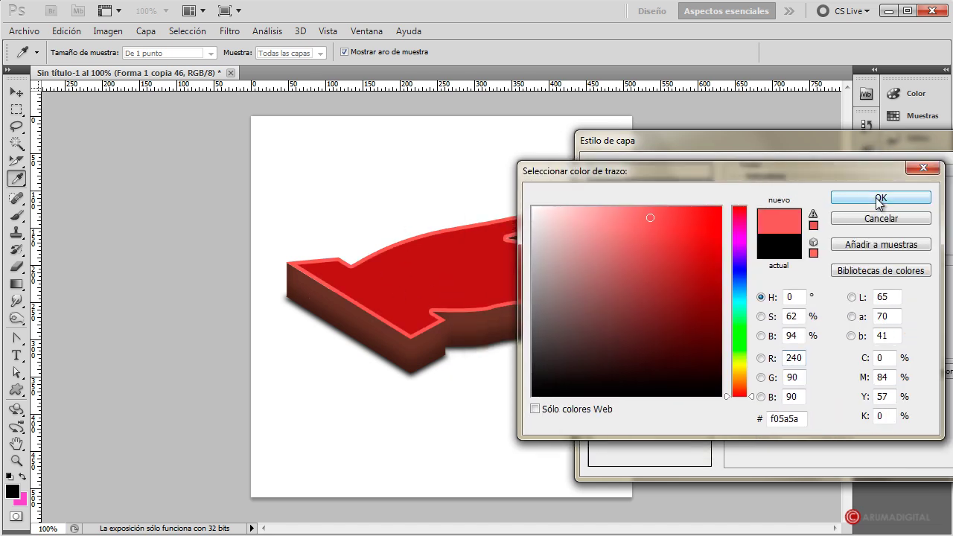
click(884, 195)
Step: Make the stroke an inverted Degradado in Estallido de formas style with lower opacity
click(853, 269)
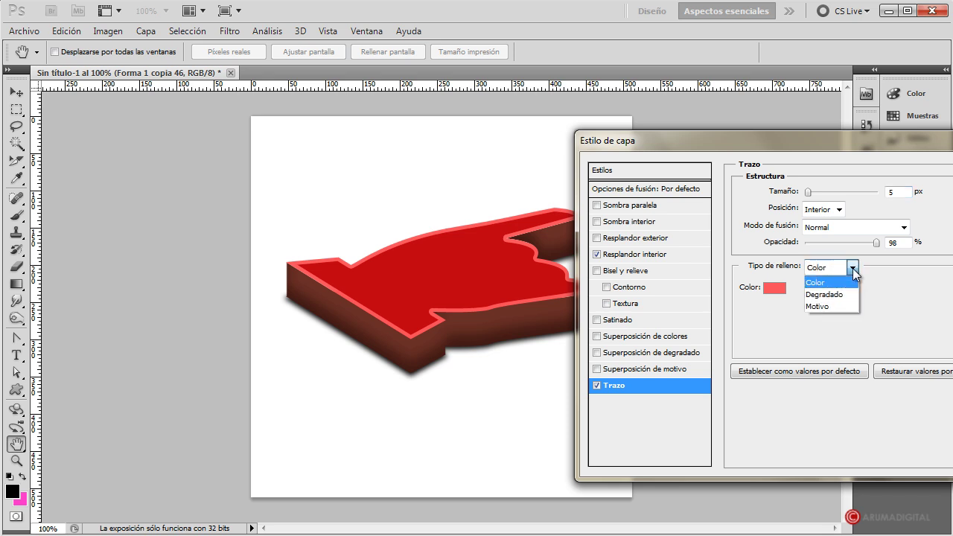
click(824, 295)
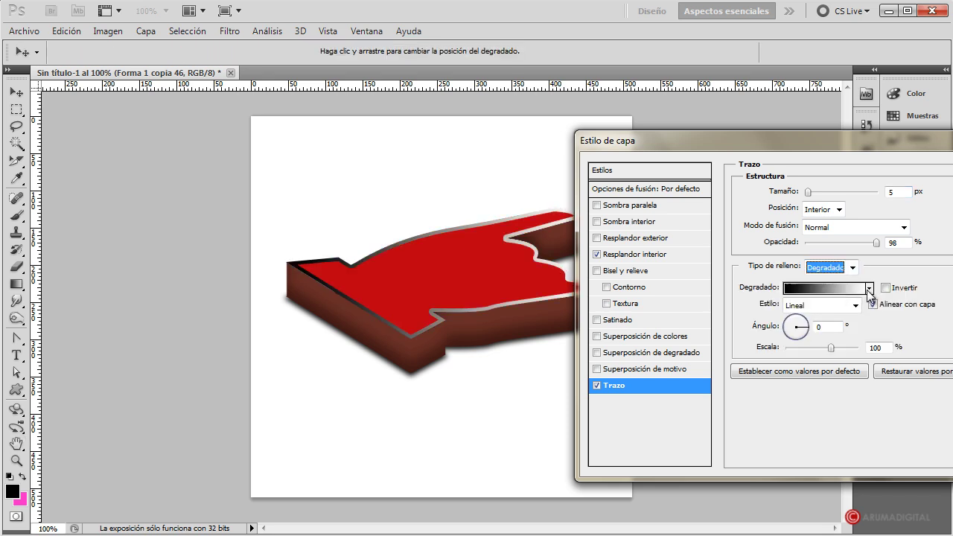
click(870, 288)
click(885, 272)
click(857, 309)
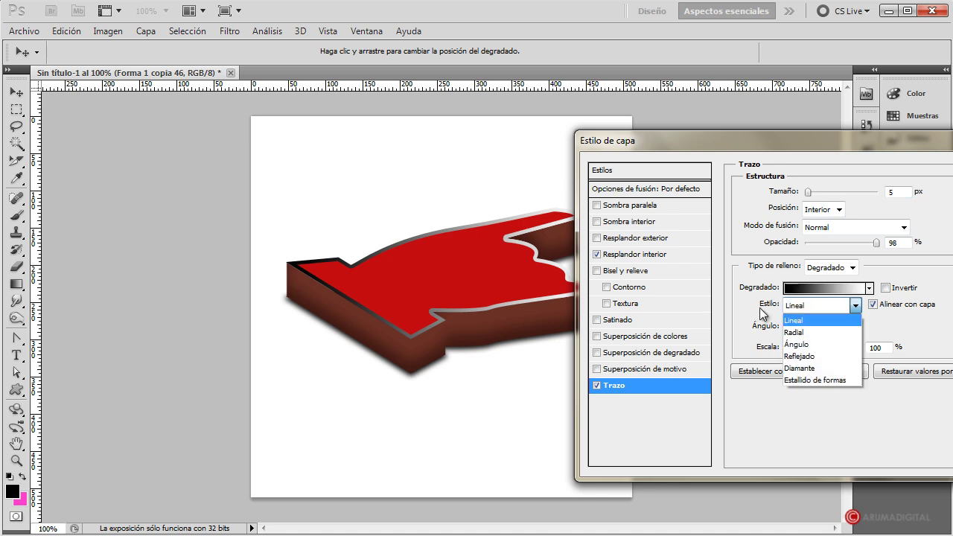
click(800, 376)
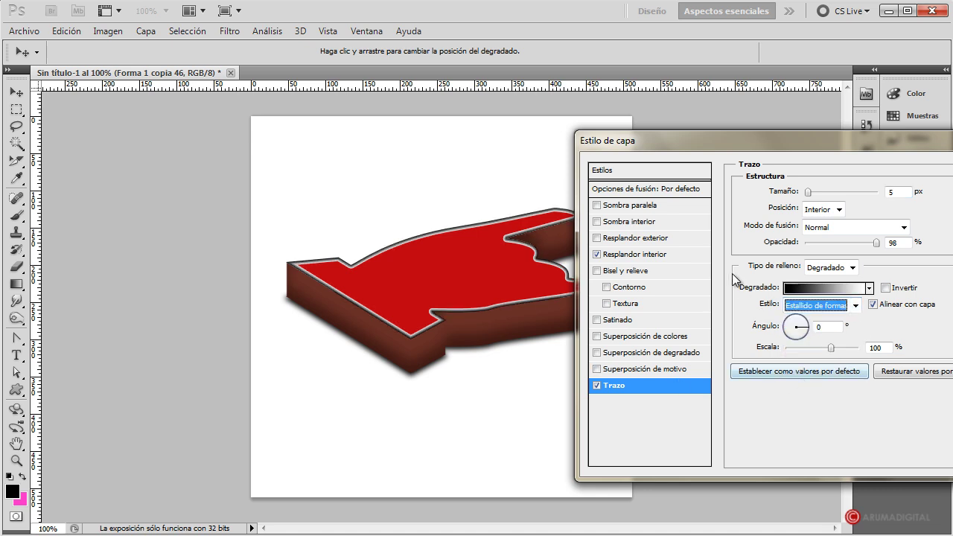
drag(740, 143, 728, 139)
click(873, 284)
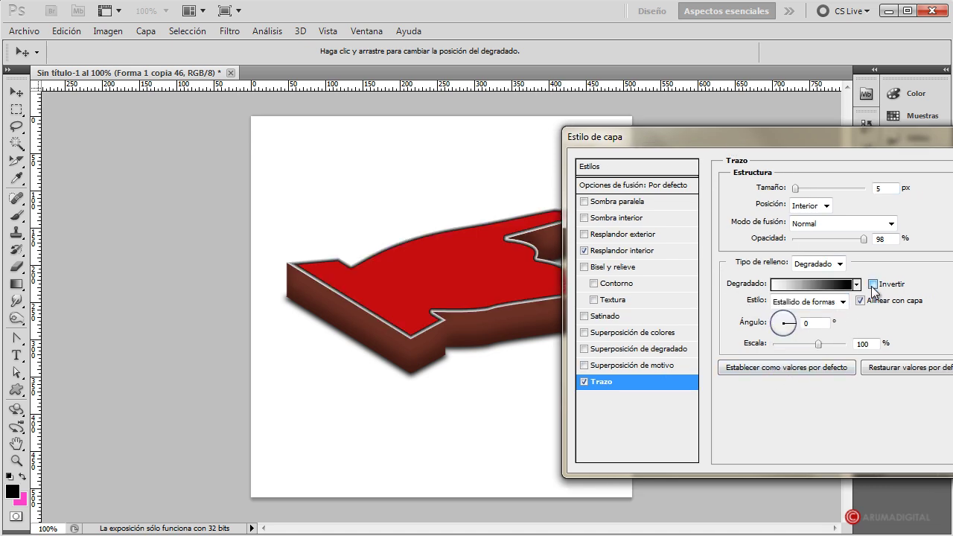
drag(804, 137, 830, 120)
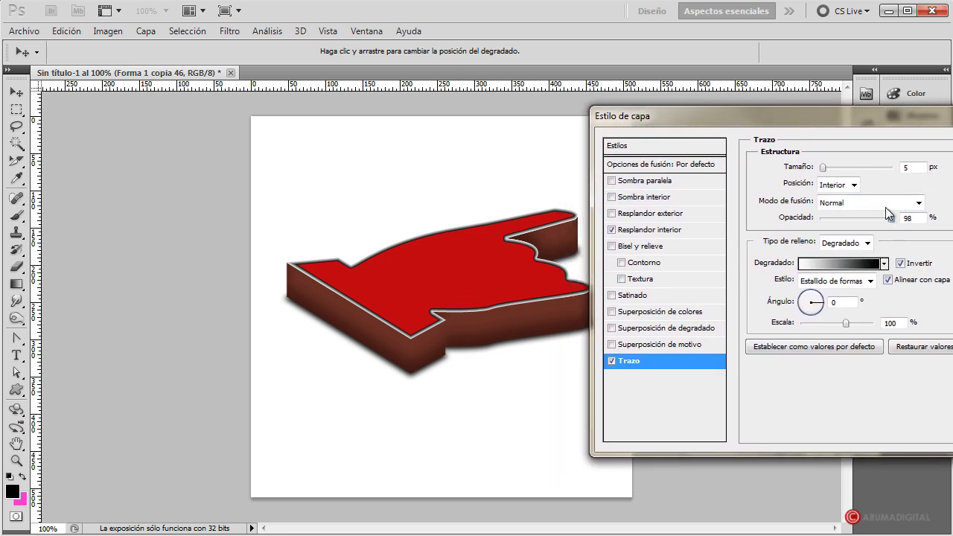
mouse_move(892, 219)
mouse_down()
mouse_move(818, 220)
mouse_move(885, 217)
mouse_up()
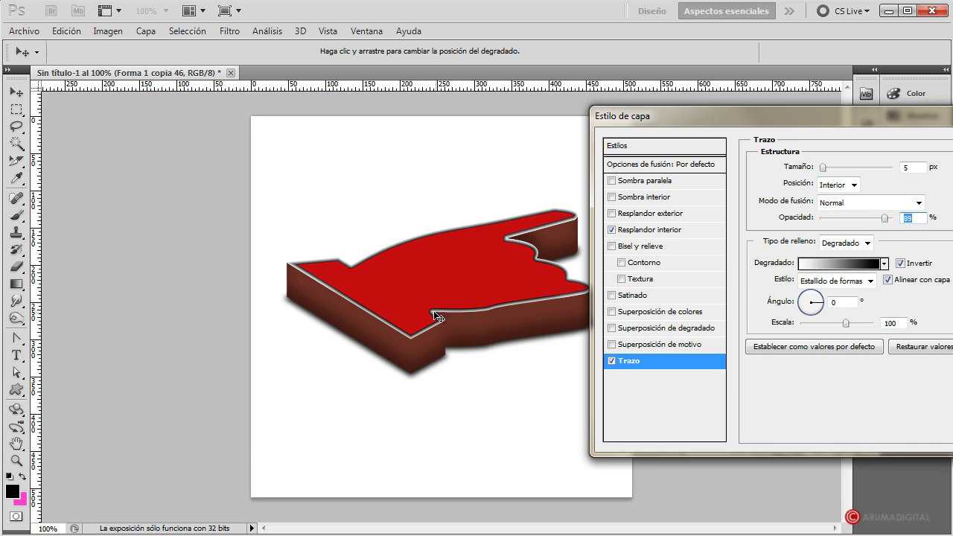
Step: Choose the Naranja, amarillo, naranja gradient for the hand's outline stroke
click(873, 264)
click(708, 154)
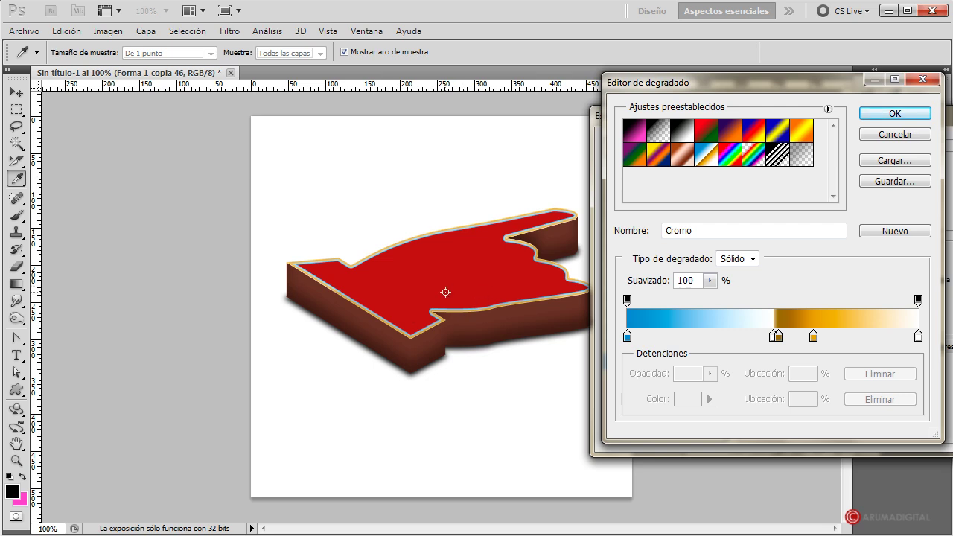
click(712, 133)
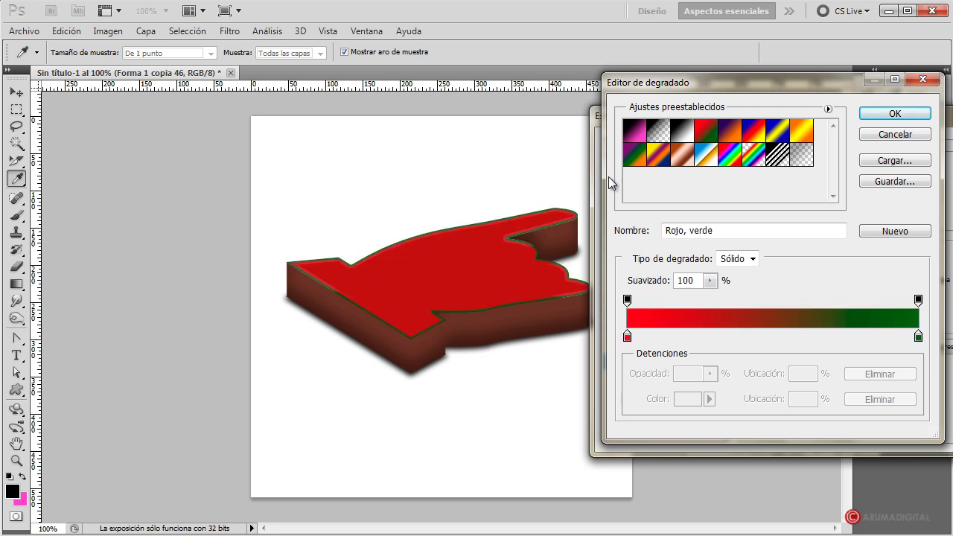
click(669, 162)
click(802, 134)
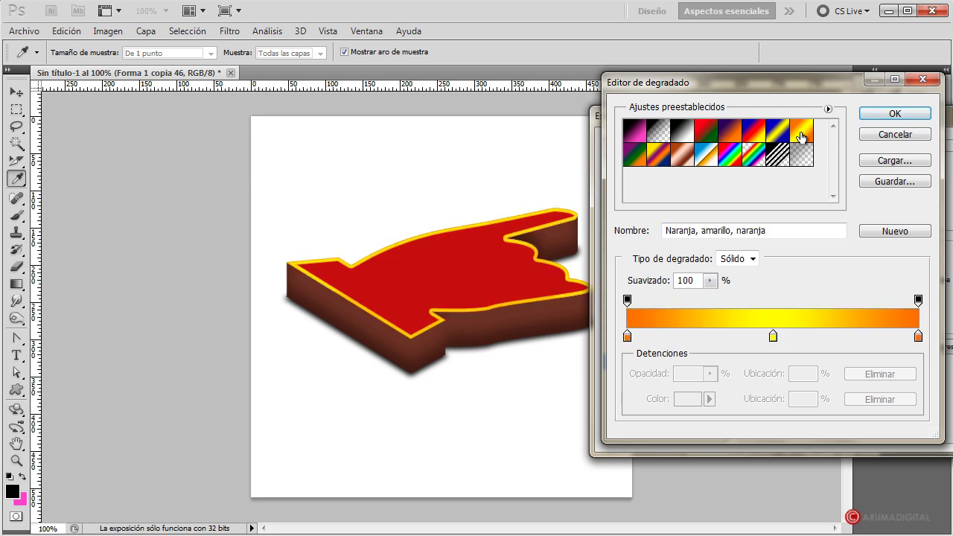
click(910, 118)
Step: Make the stroke slightly thicker and remove the blue Superposición de motivo pattern overlay
drag(822, 168, 825, 171)
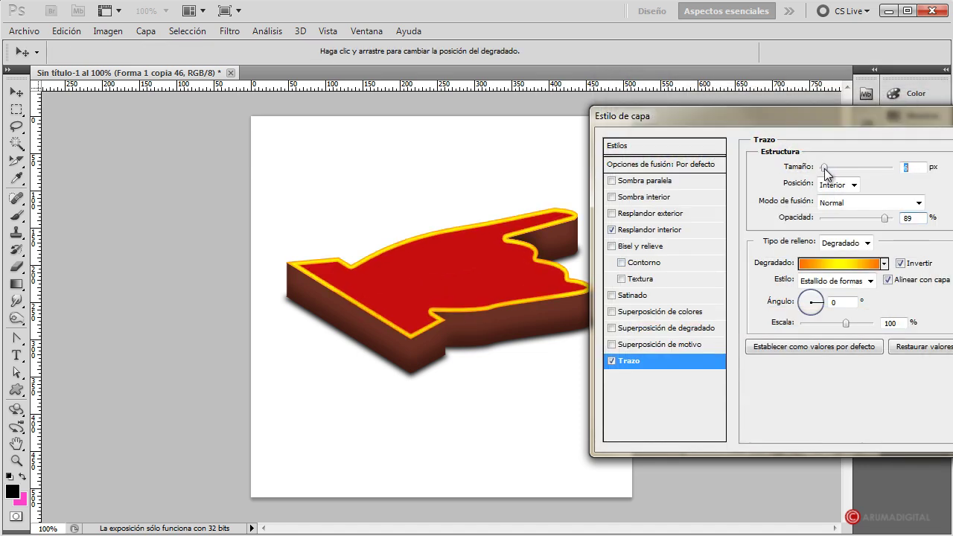
mouse_move(815, 123)
mouse_down()
mouse_move(724, 122)
mouse_move(810, 123)
mouse_up()
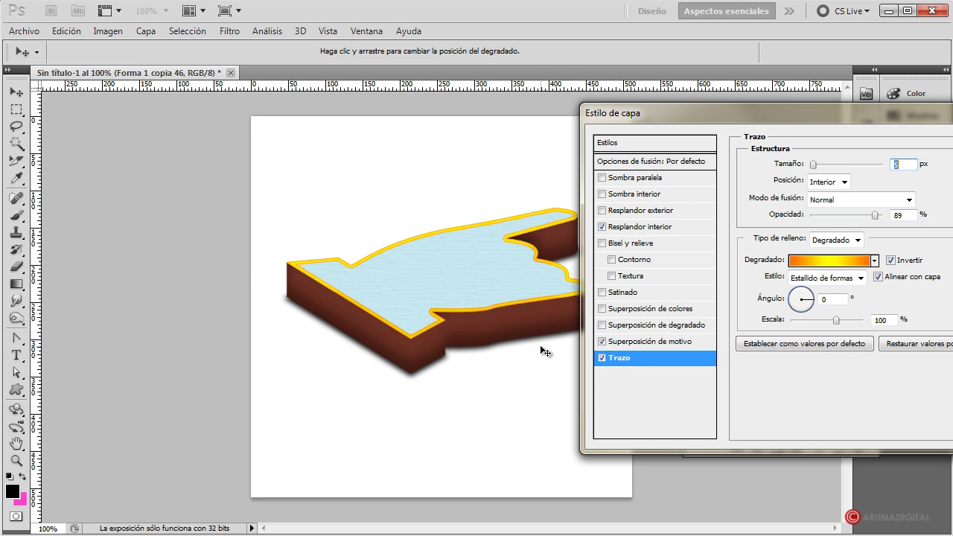
click(602, 341)
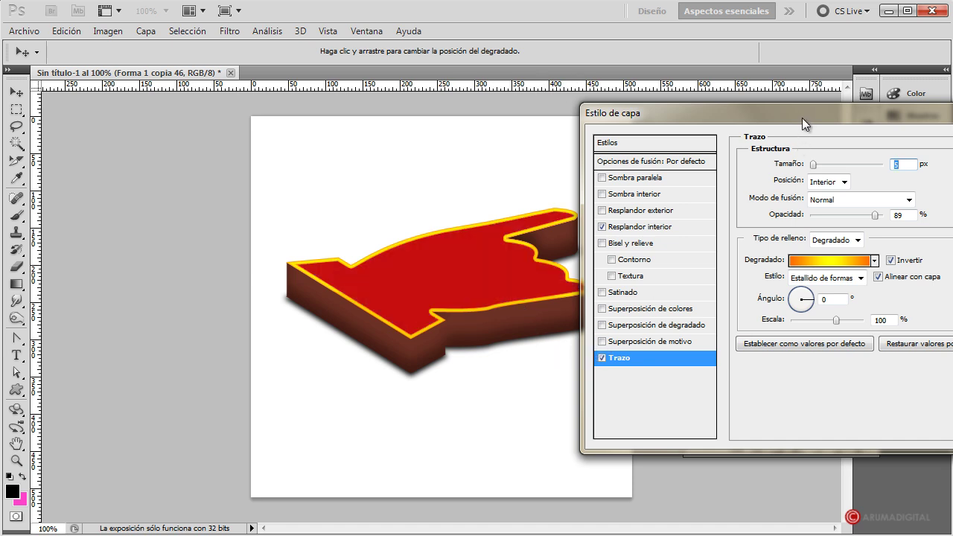
drag(802, 118, 654, 120)
Step: Apply the stroke layer style and pick the hand custom shape
click(876, 145)
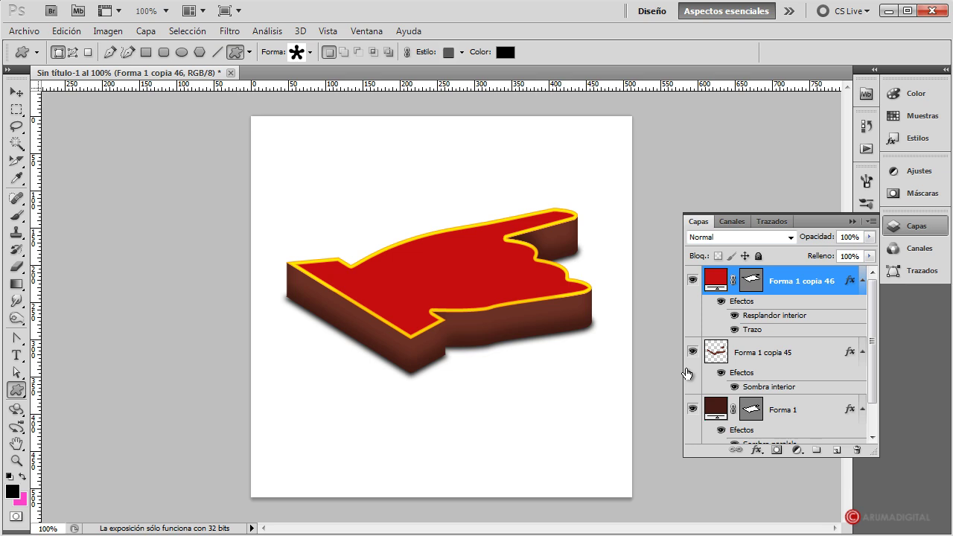
right_click(533, 372)
click(628, 443)
Step: Enable Resplandor interior in the layer styles of Forma 1 copia 45
click(795, 359)
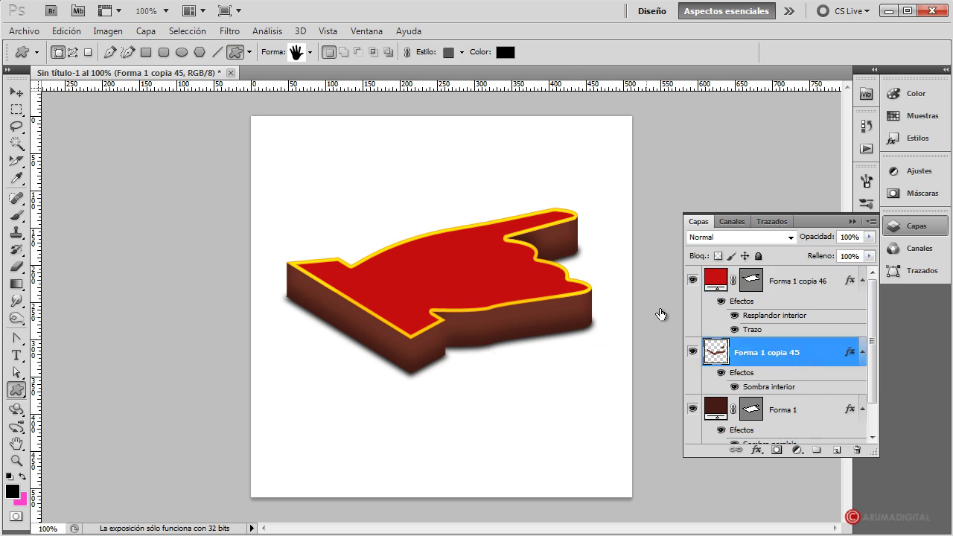
double_click(823, 356)
mouse_move(532, 129)
mouse_down()
mouse_move(661, 142)
mouse_move(682, 163)
mouse_up()
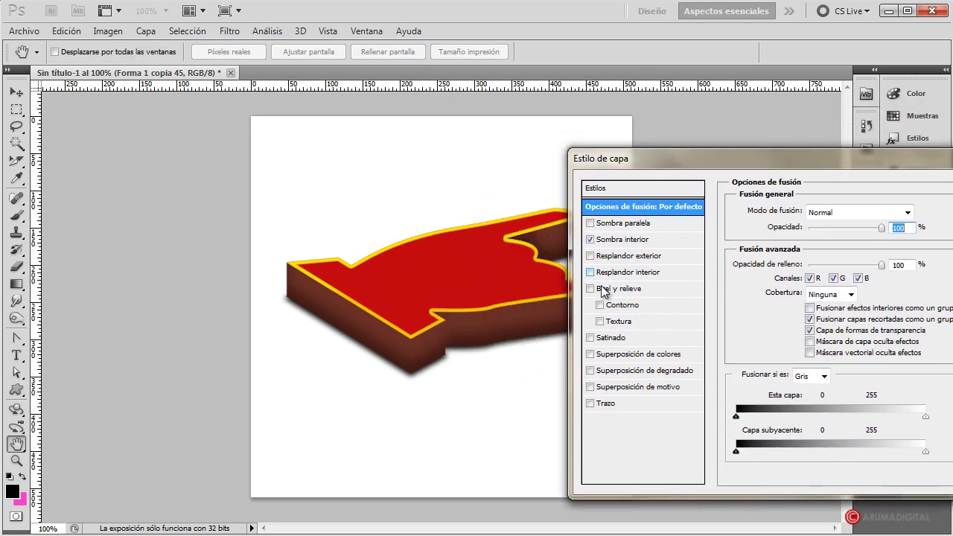
click(590, 338)
click(590, 338)
click(590, 272)
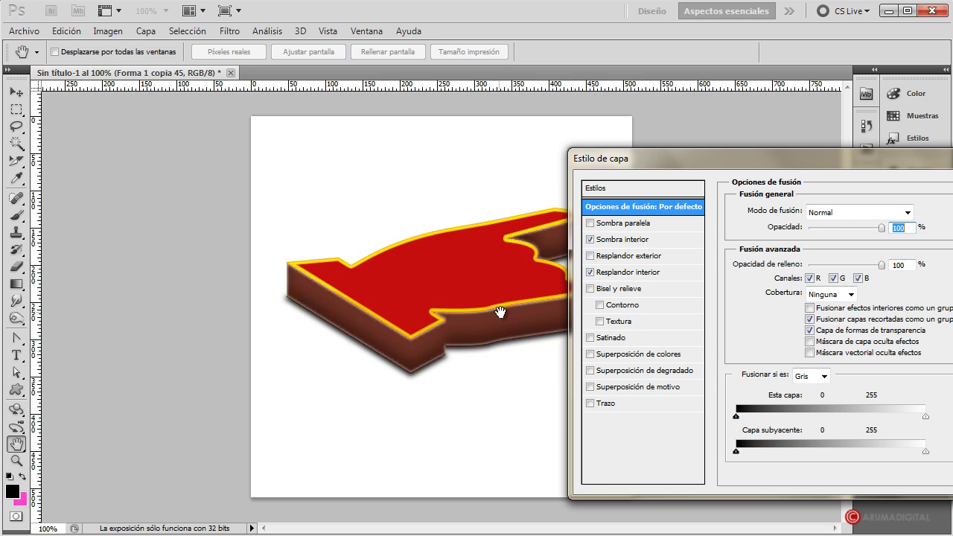
drag(705, 158, 753, 151)
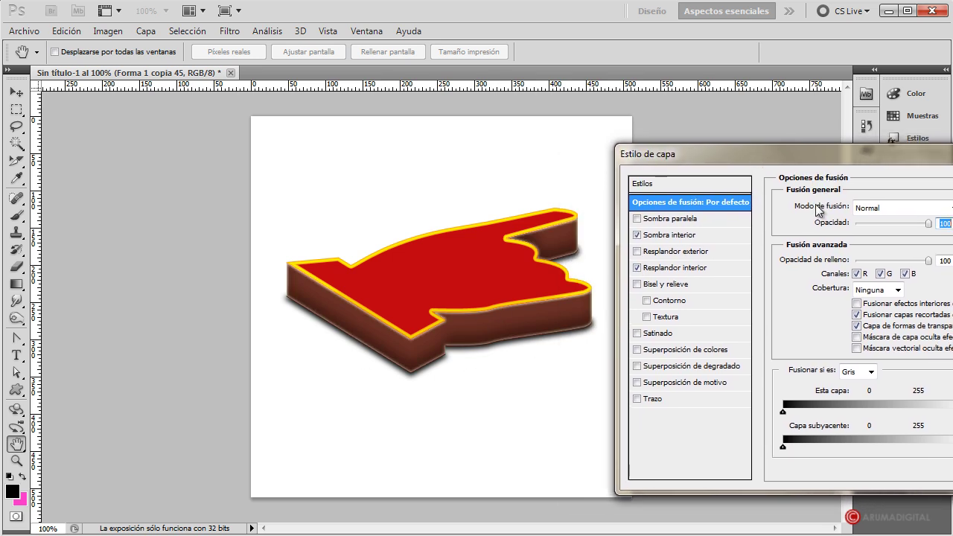
drag(865, 159, 818, 157)
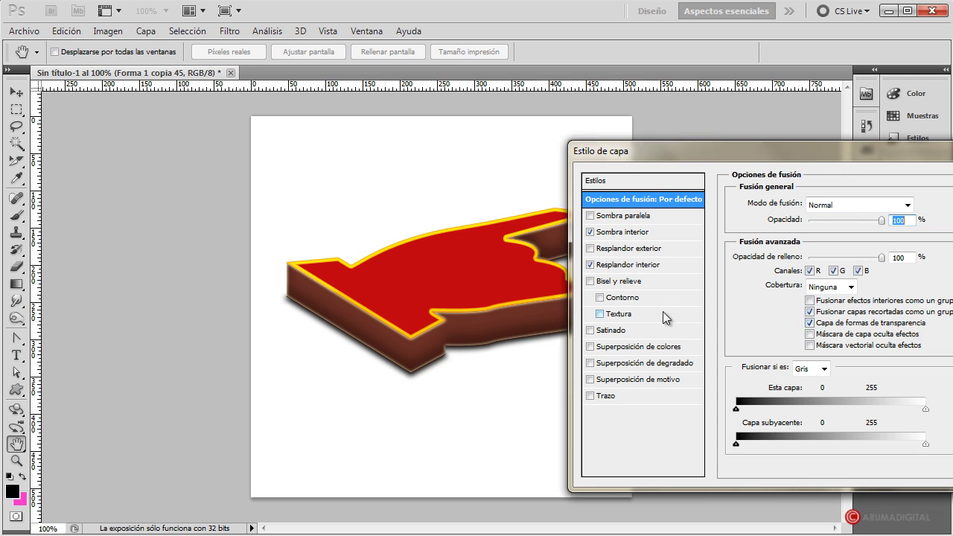
Step: Set the inner glow to 27 px with a white glow colour
click(633, 265)
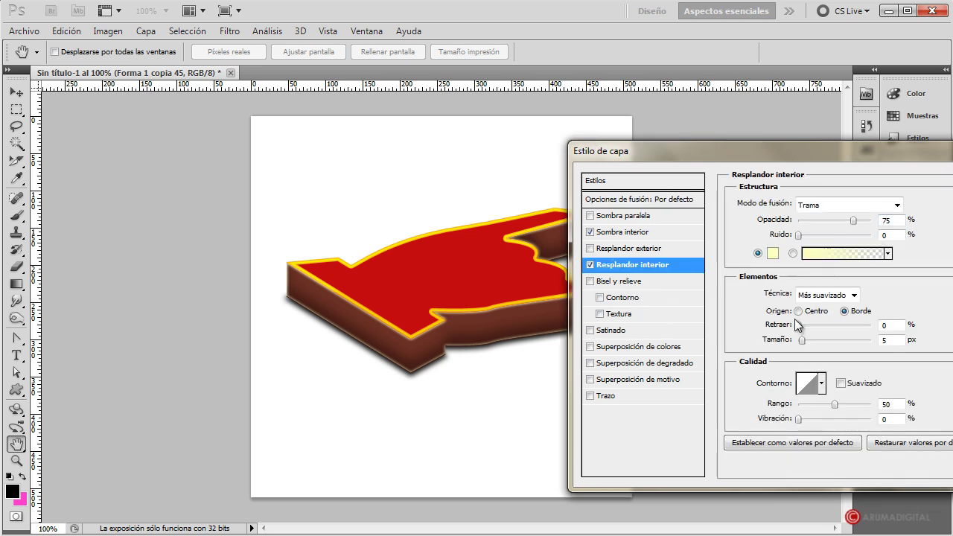
drag(803, 339, 812, 343)
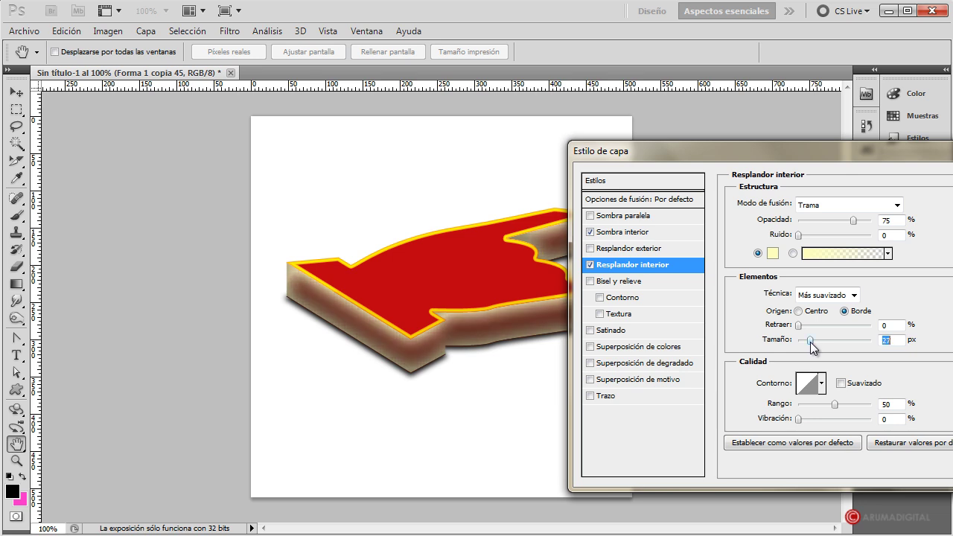
click(773, 253)
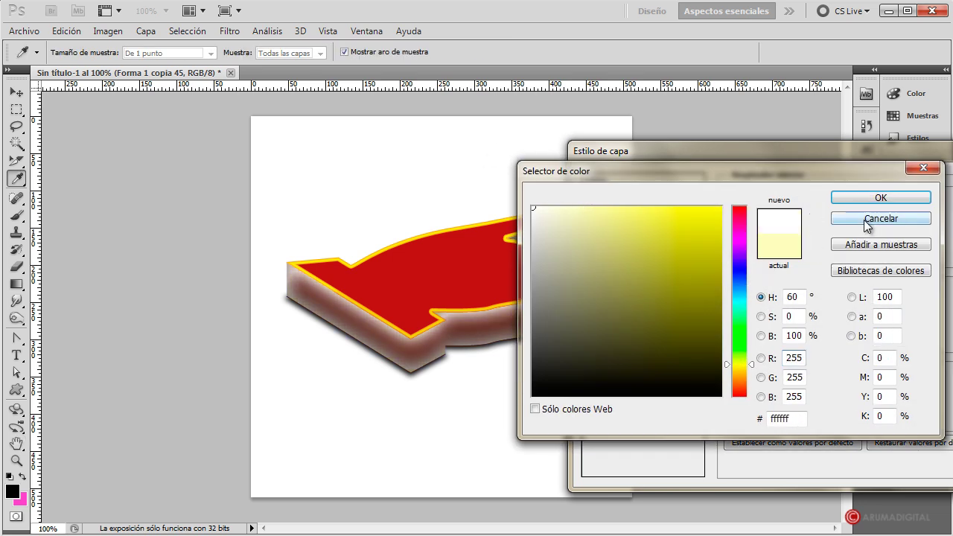
click(866, 220)
drag(851, 132, 745, 146)
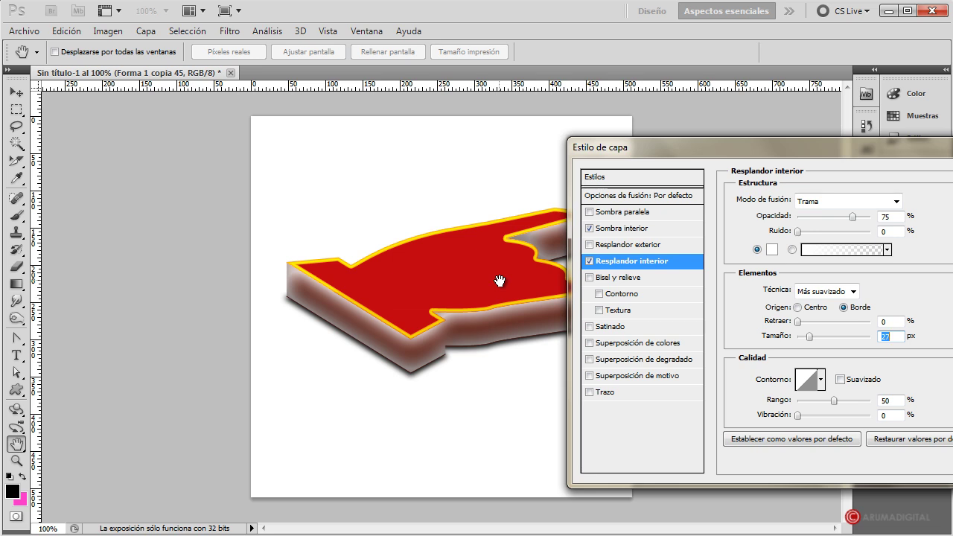
drag(734, 148, 786, 145)
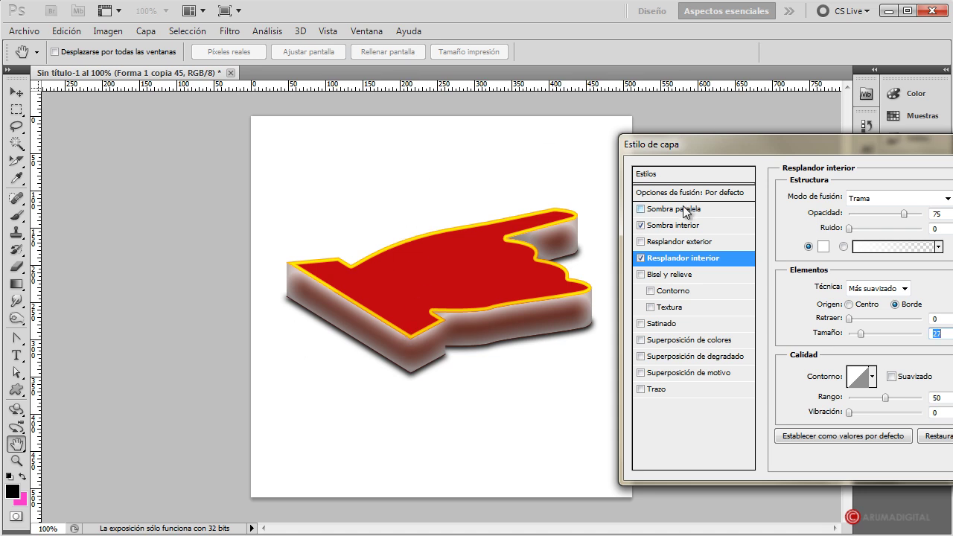
drag(739, 146, 737, 140)
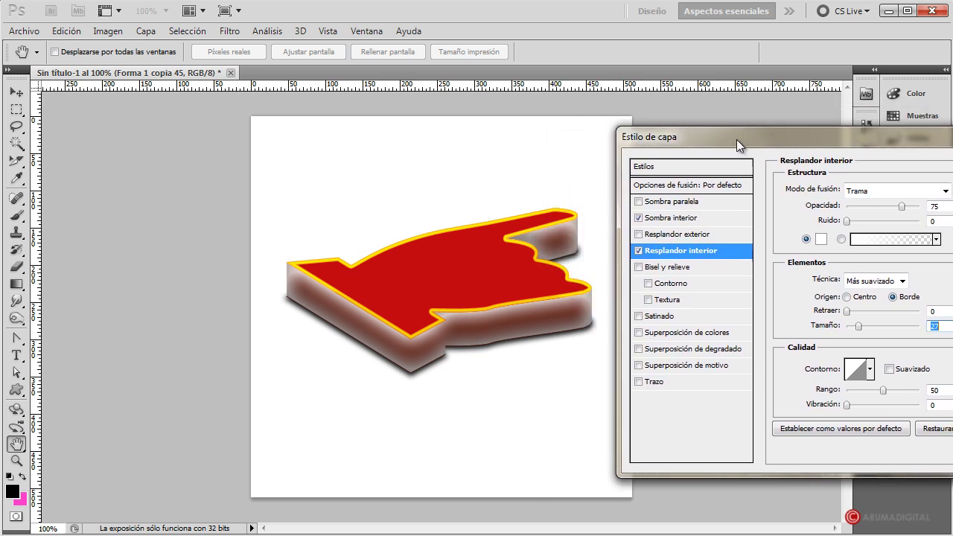